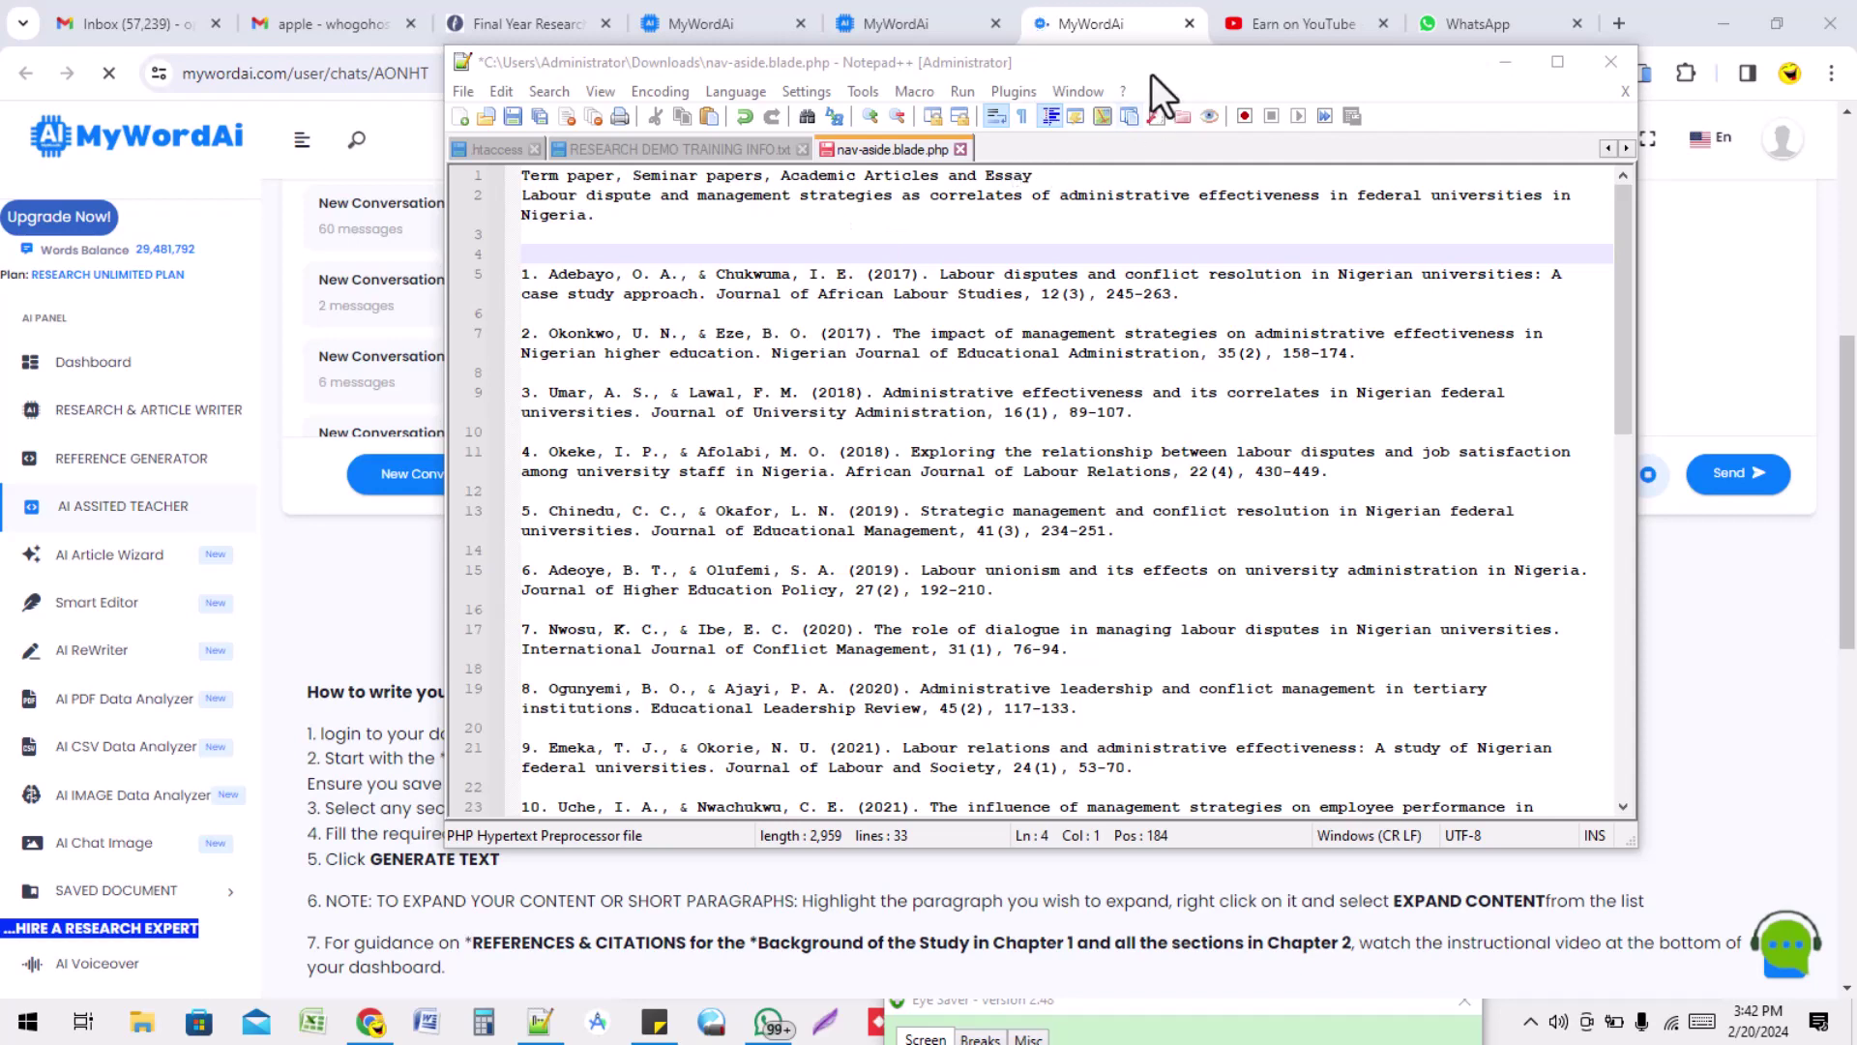
Reposition the Notepad++ window and add two blank lines after line 1 of the notes
left_click_drag(1151, 74, 1320, 335)
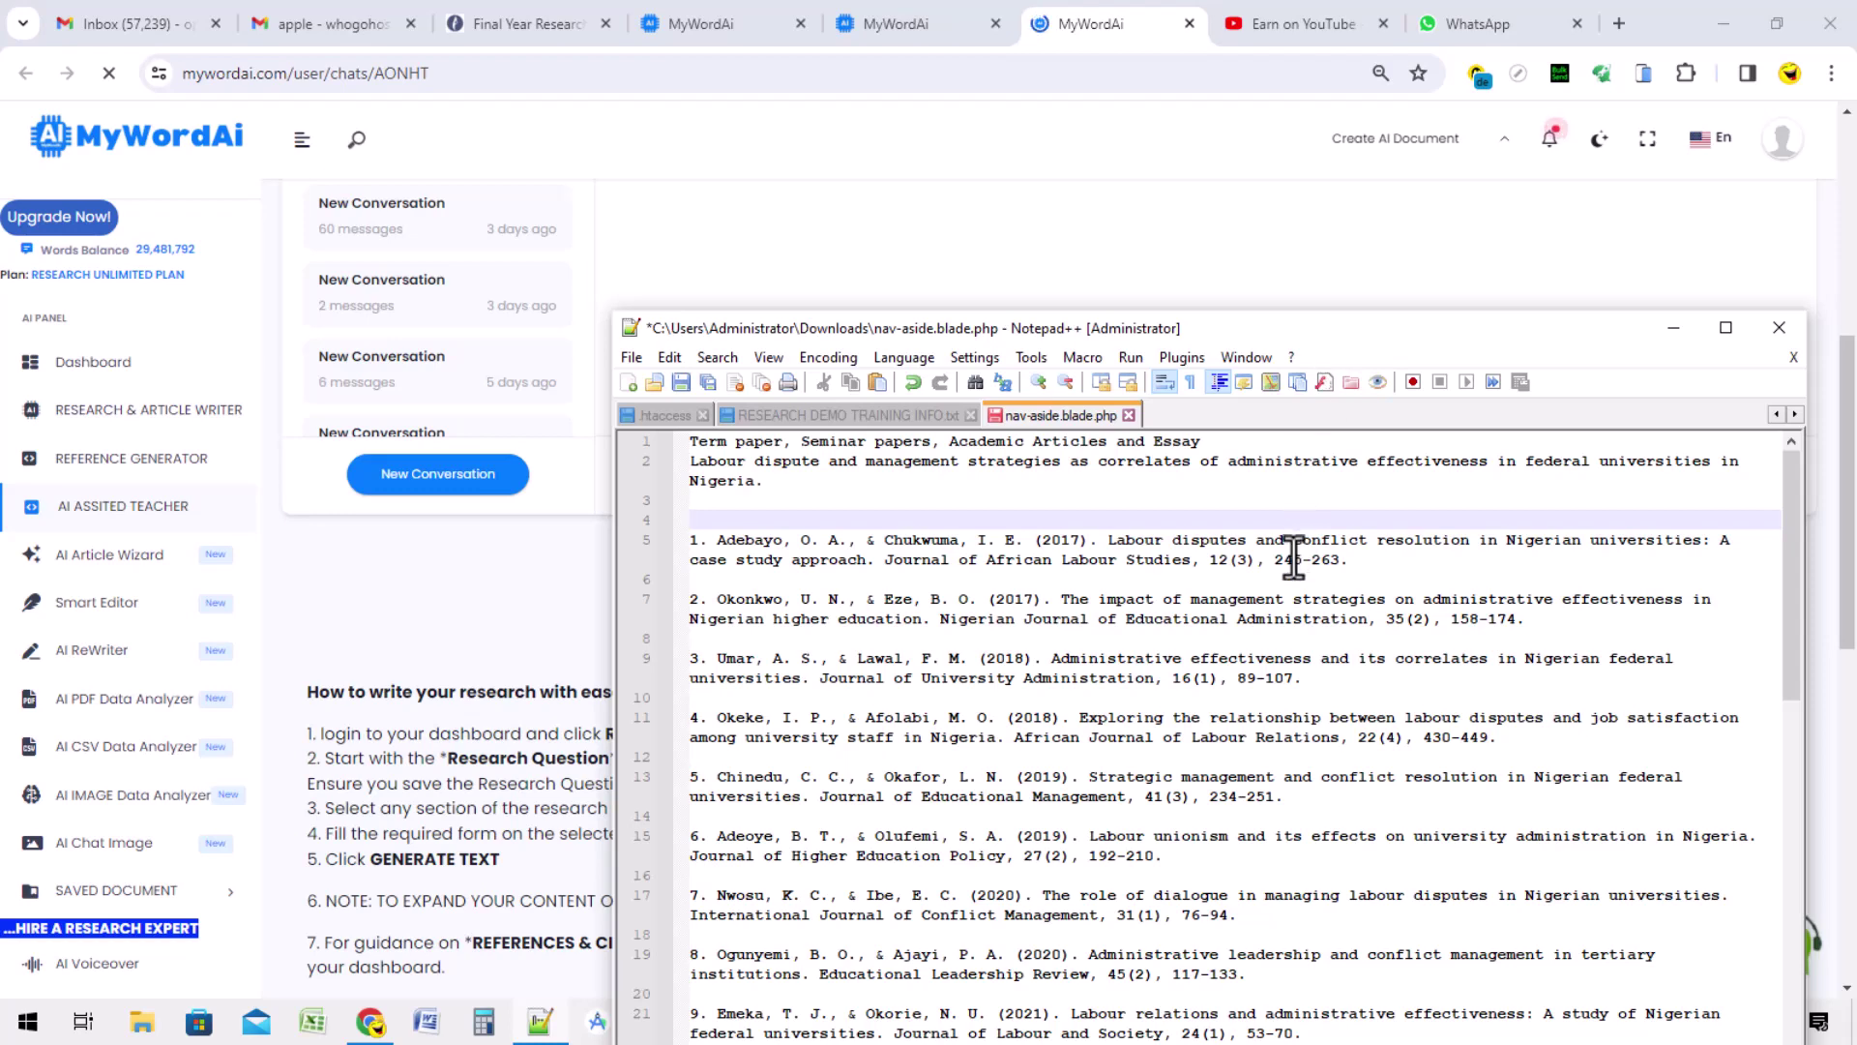
left_click(1212, 443)
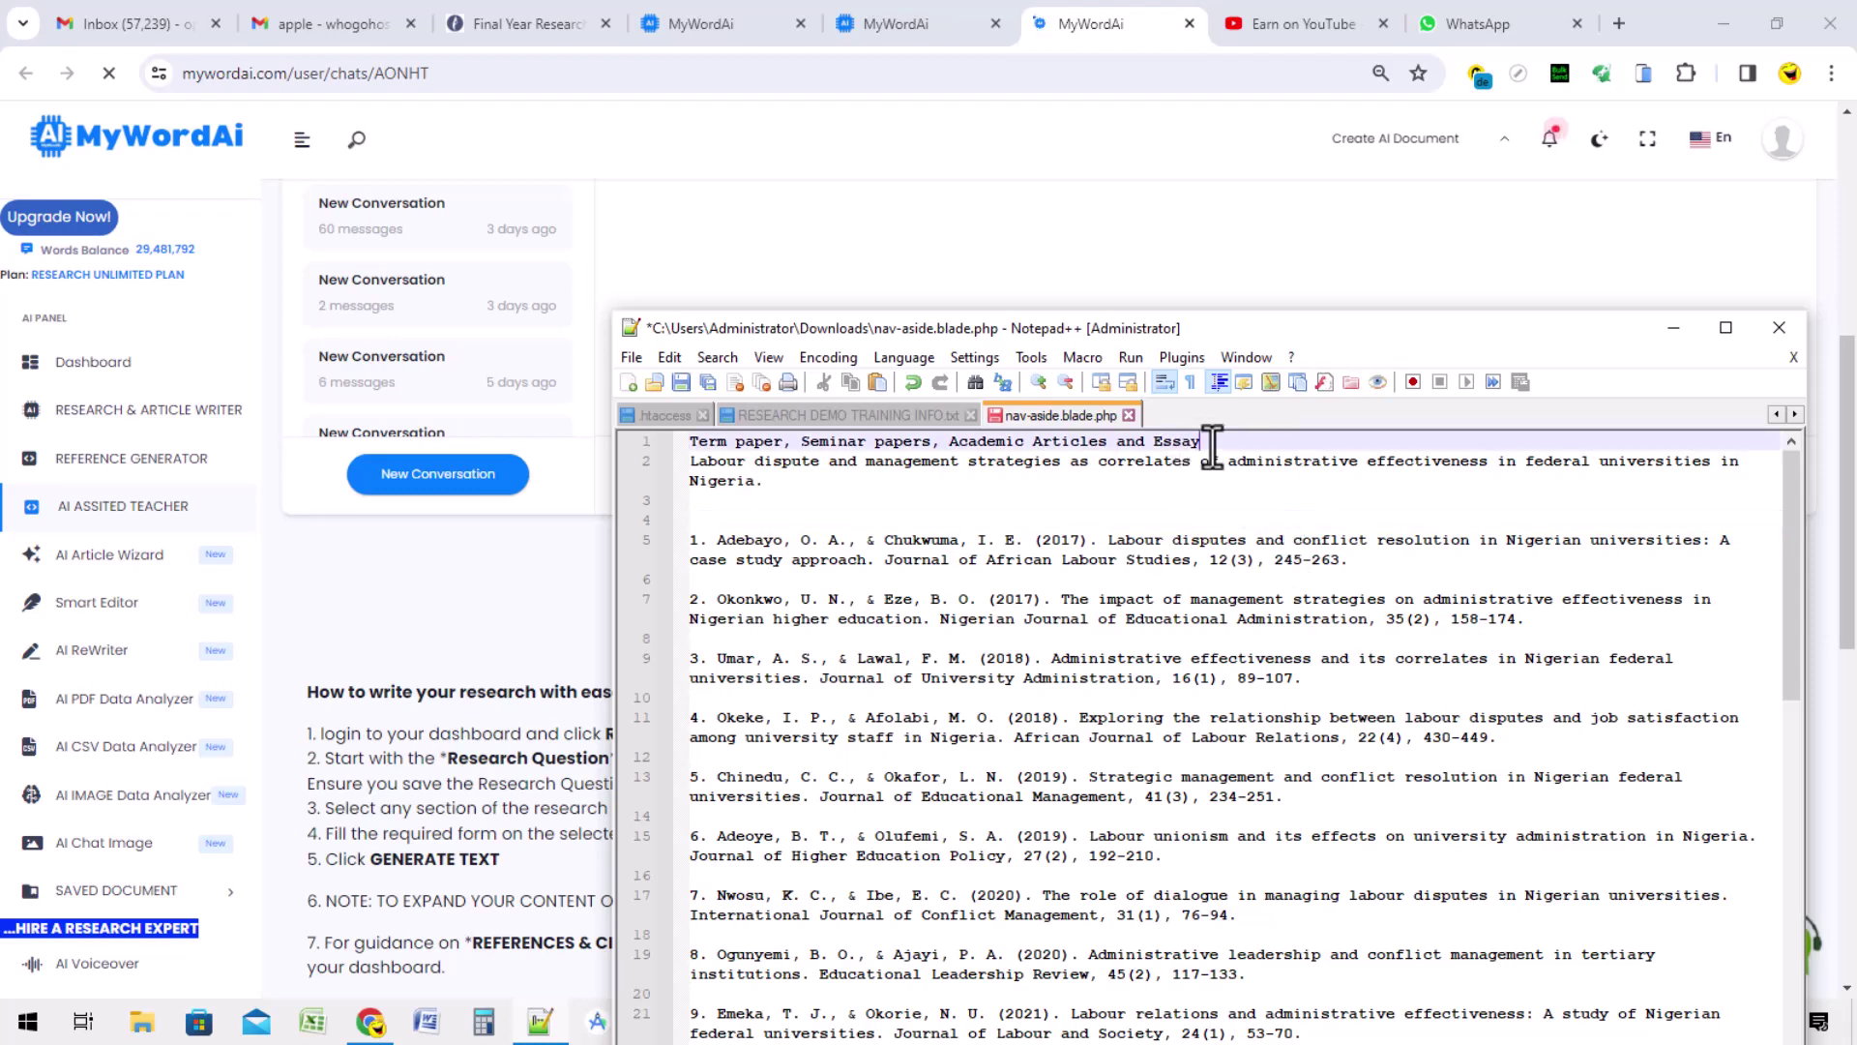
key("Return")
key("Return")
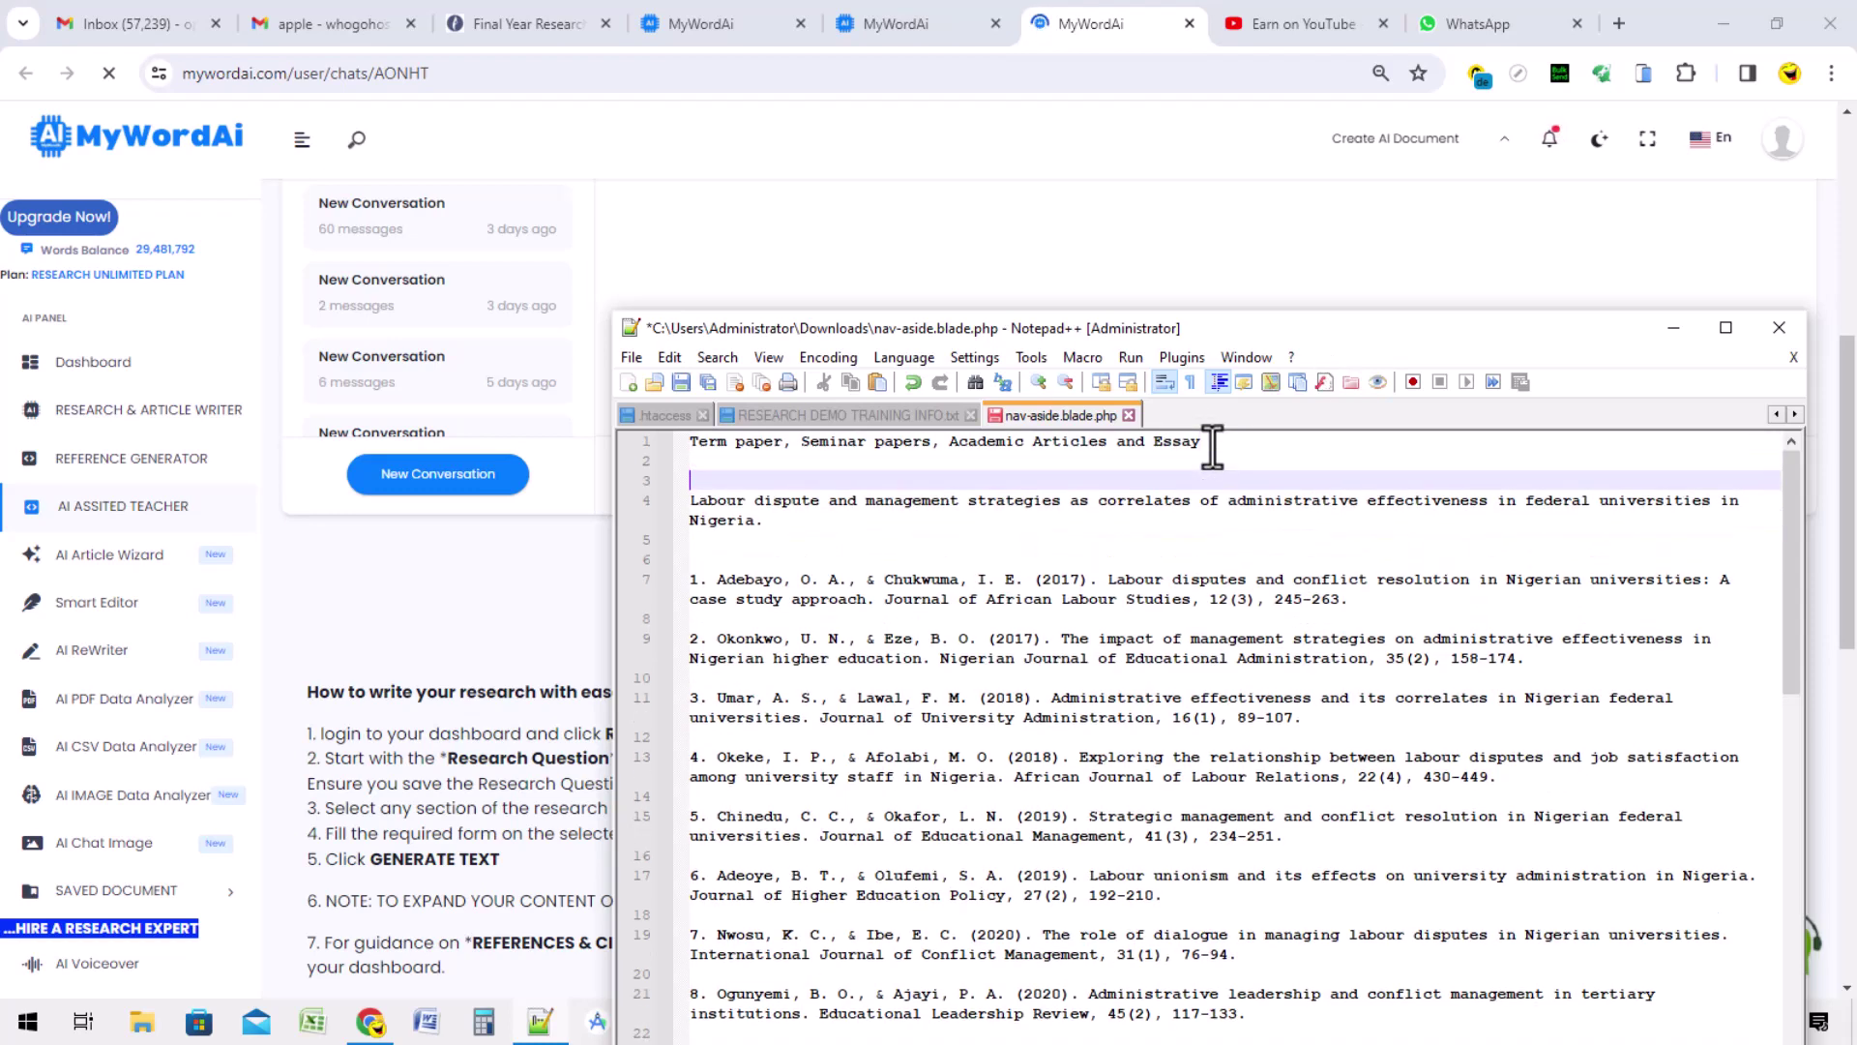
left_click(1105, 150)
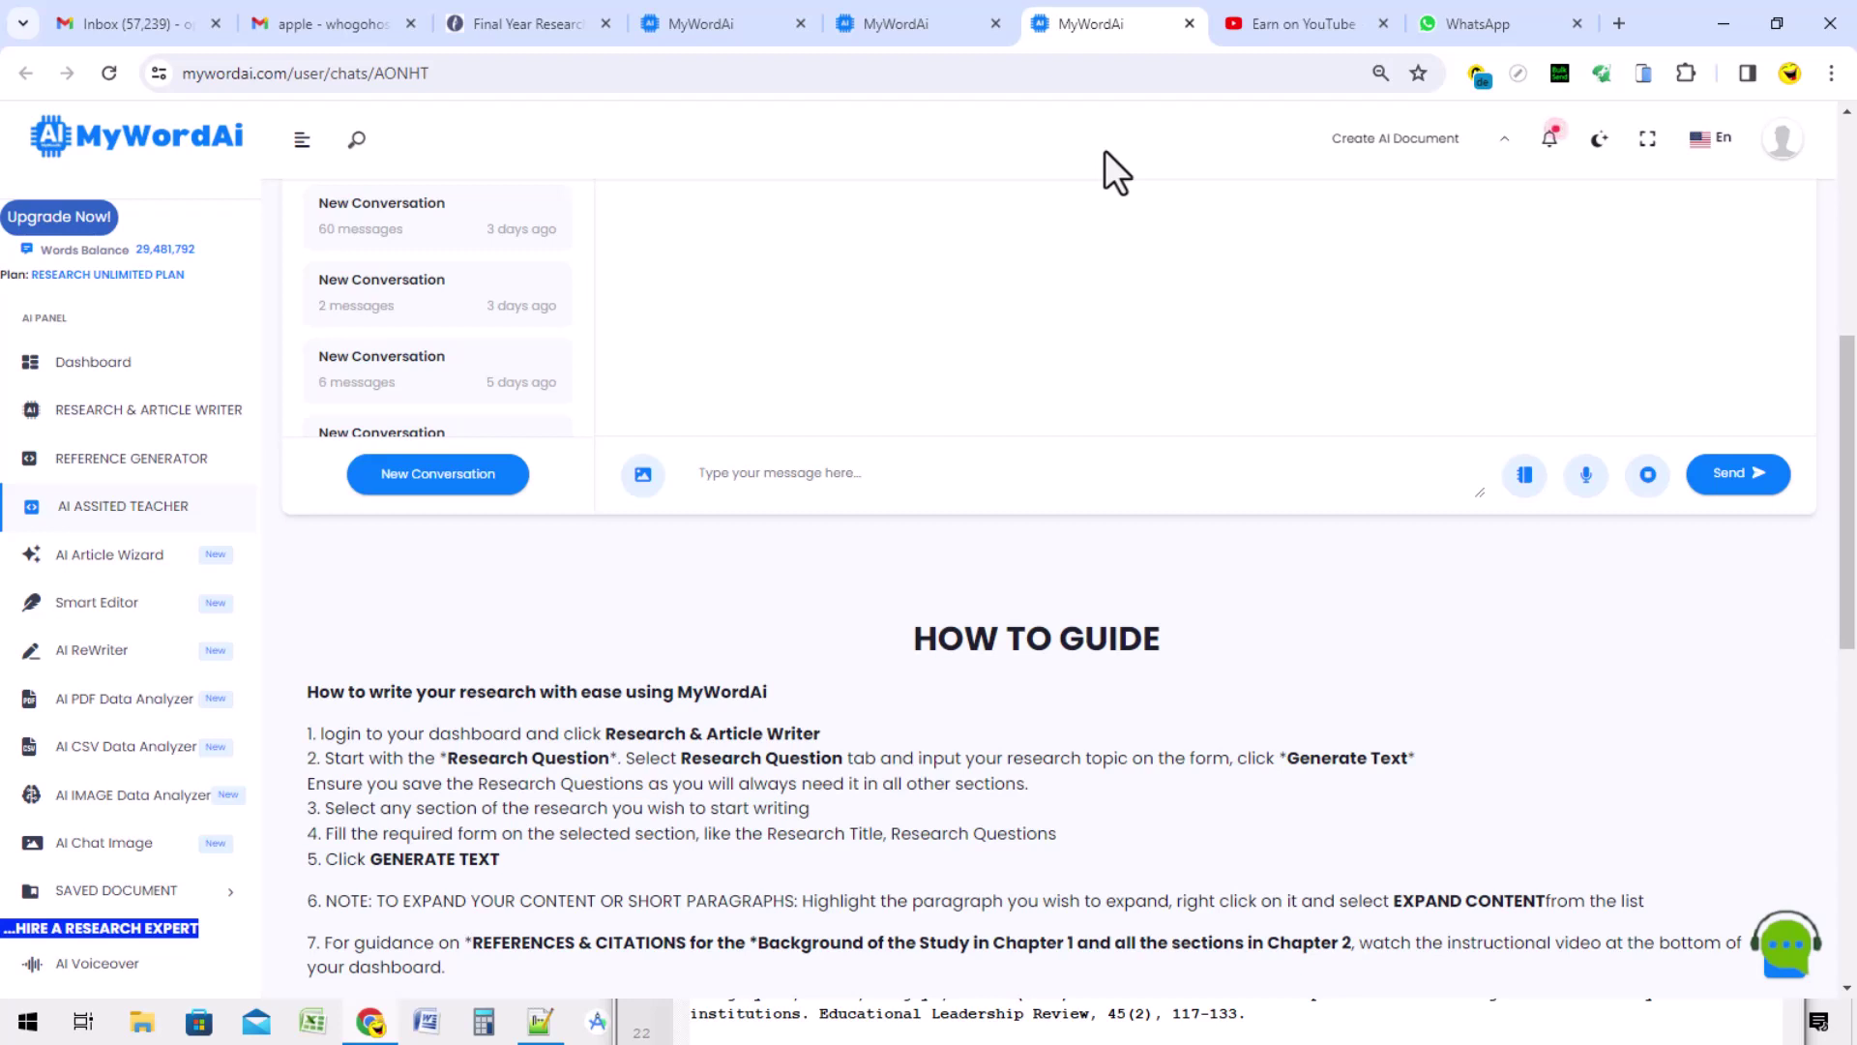
Select the full Labour dispute topic title line in Notepad++ for copying
left_click(544, 1031)
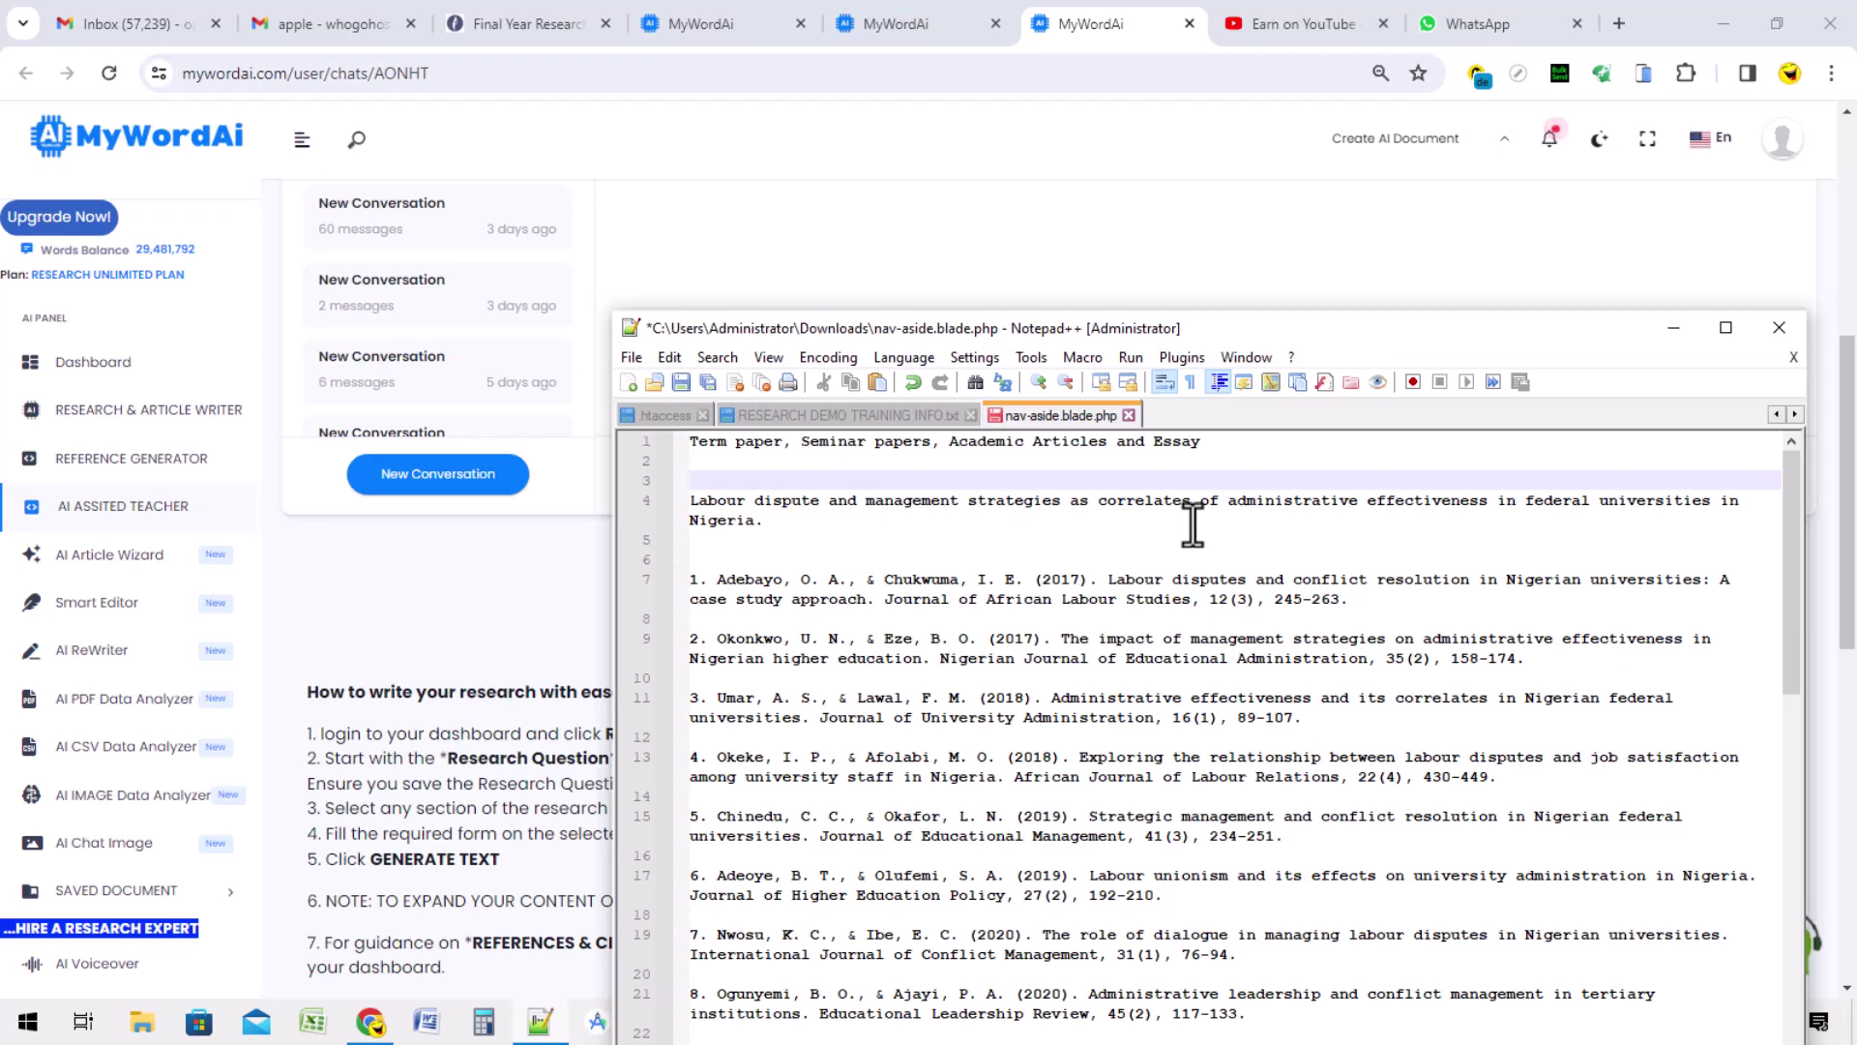
left_click_drag(781, 519, 685, 505)
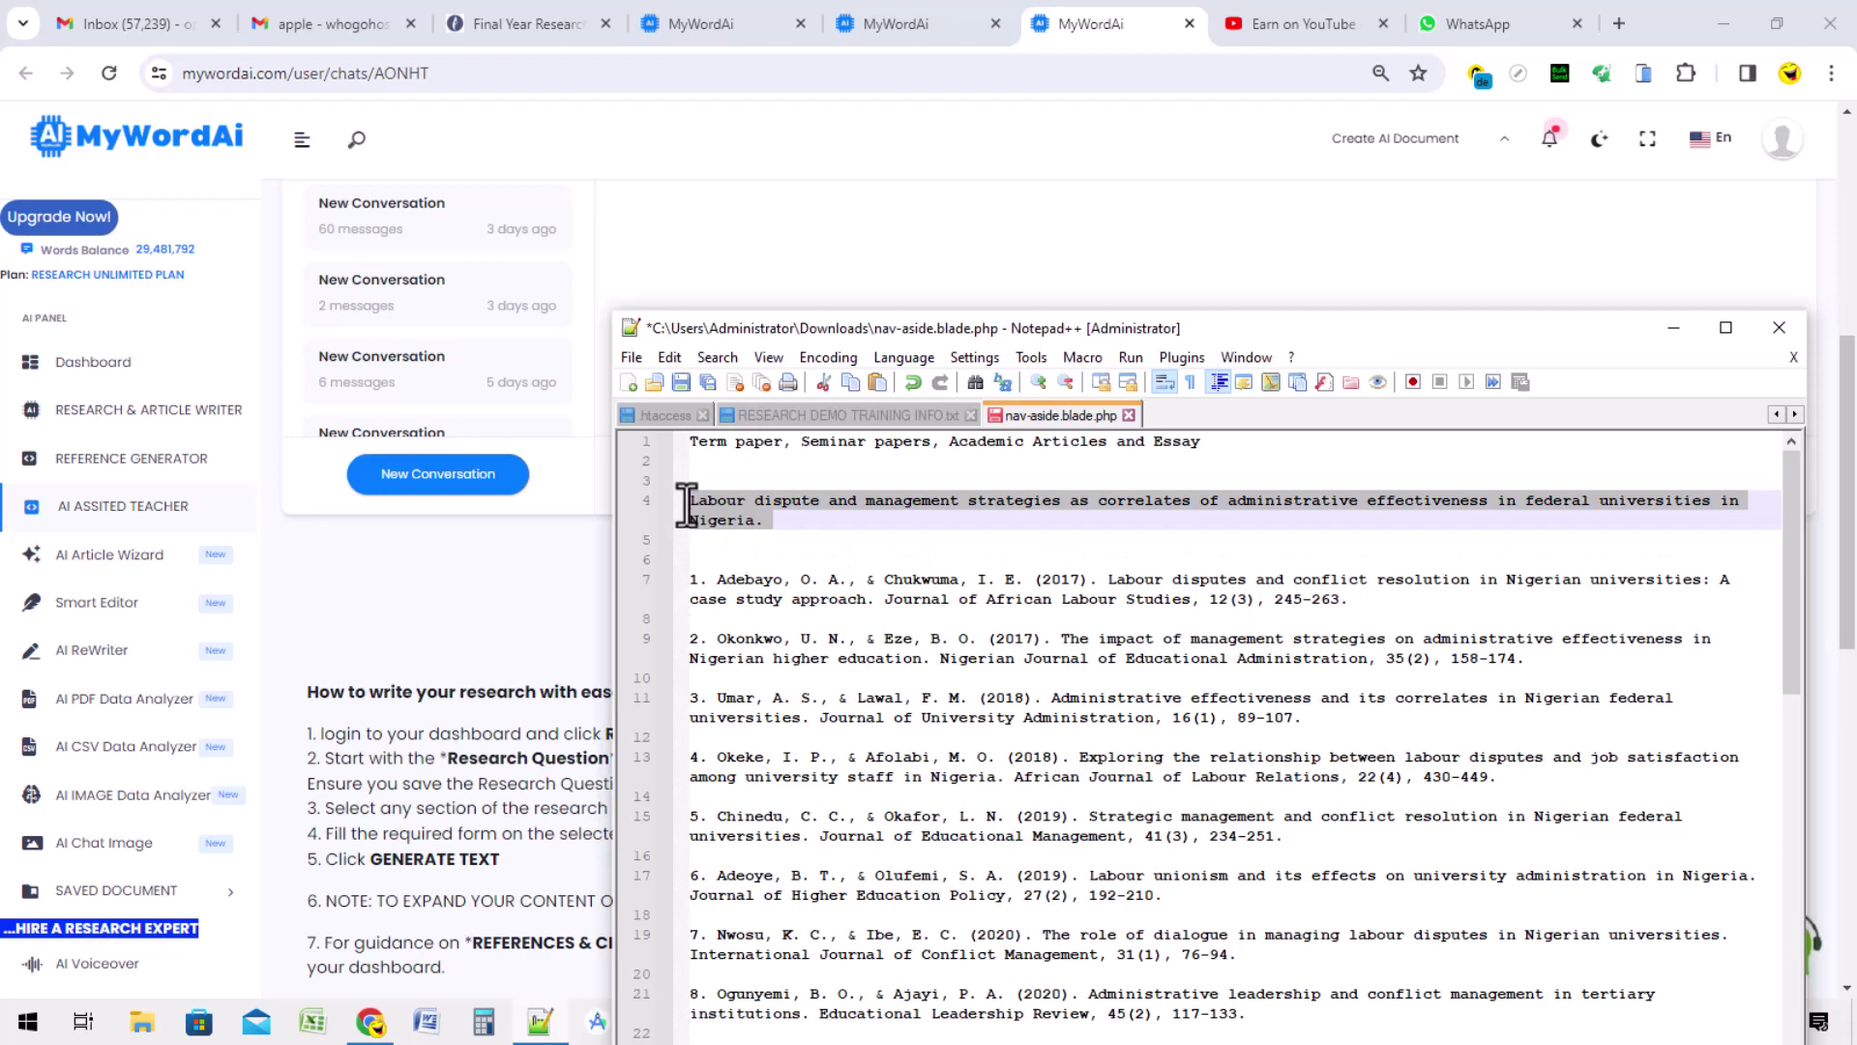
right_click(741, 507)
Copy the topic title and open MyWordAi's Research & Article Writer template gallery
left_click(812, 521)
left_click(920, 14)
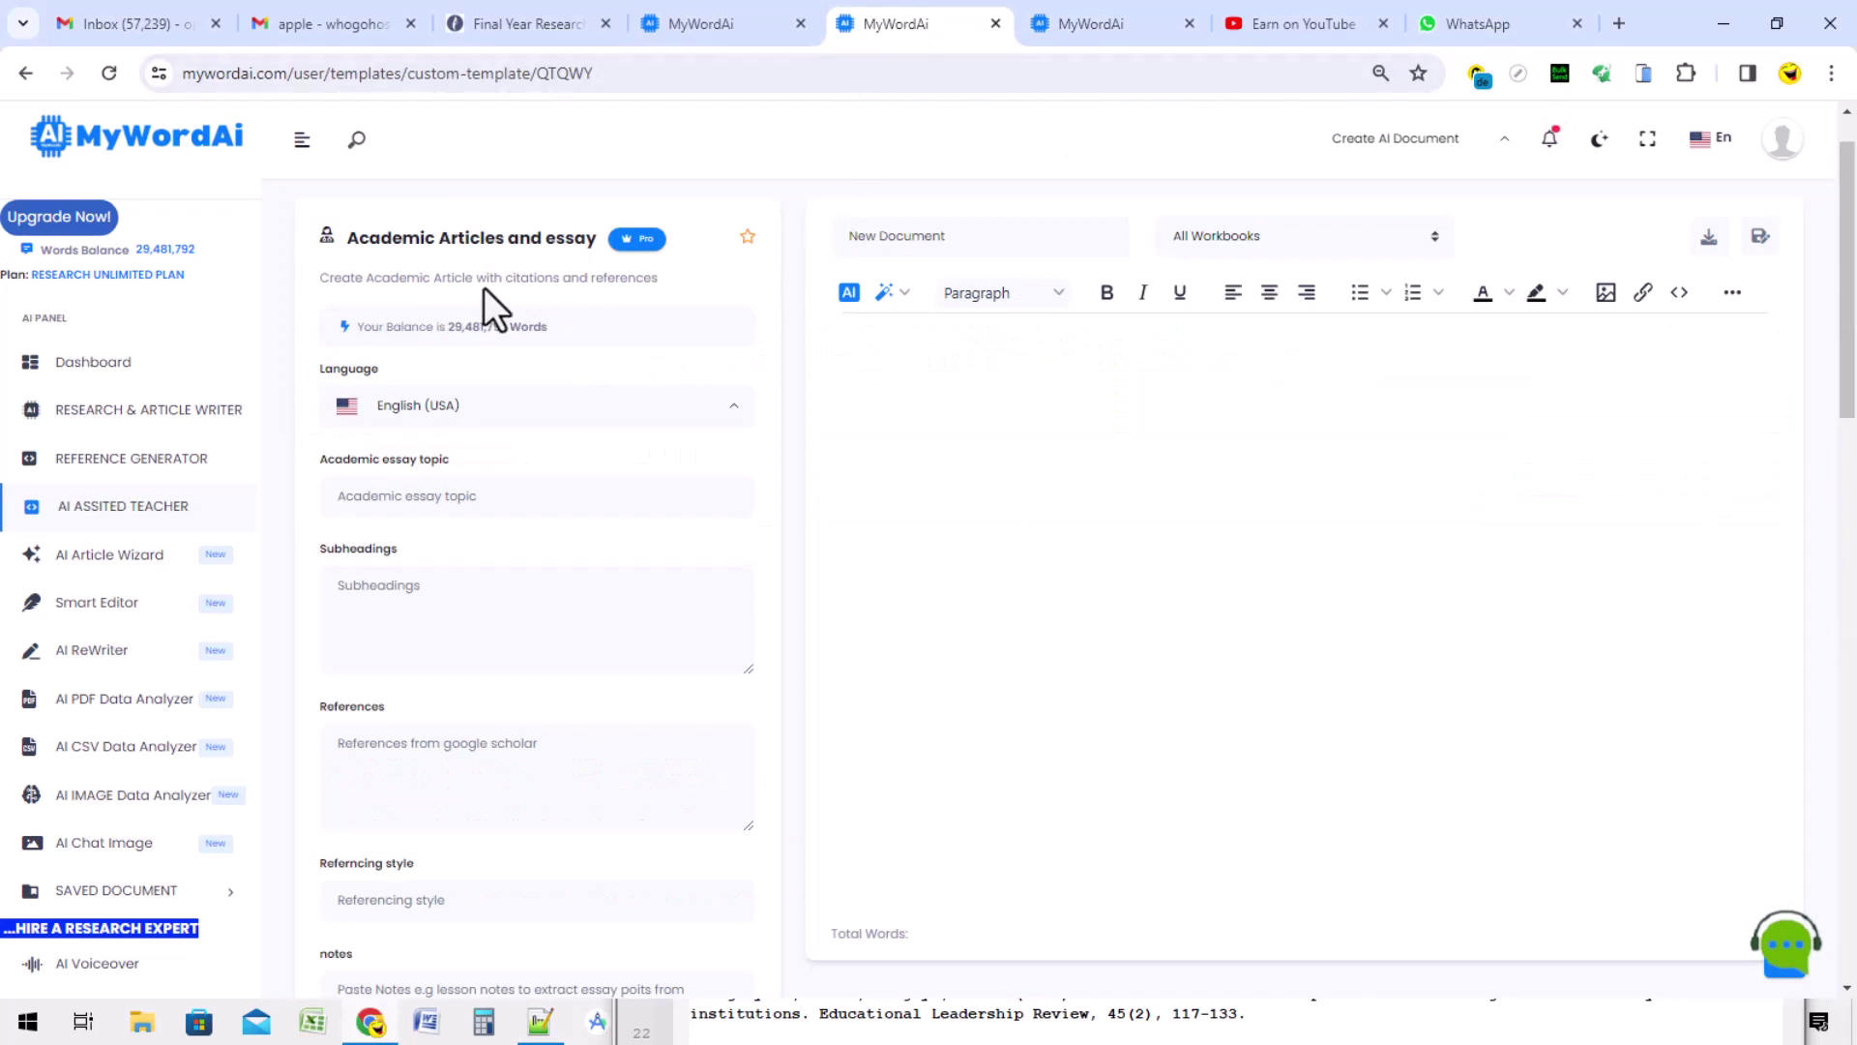
left_click(764, 20)
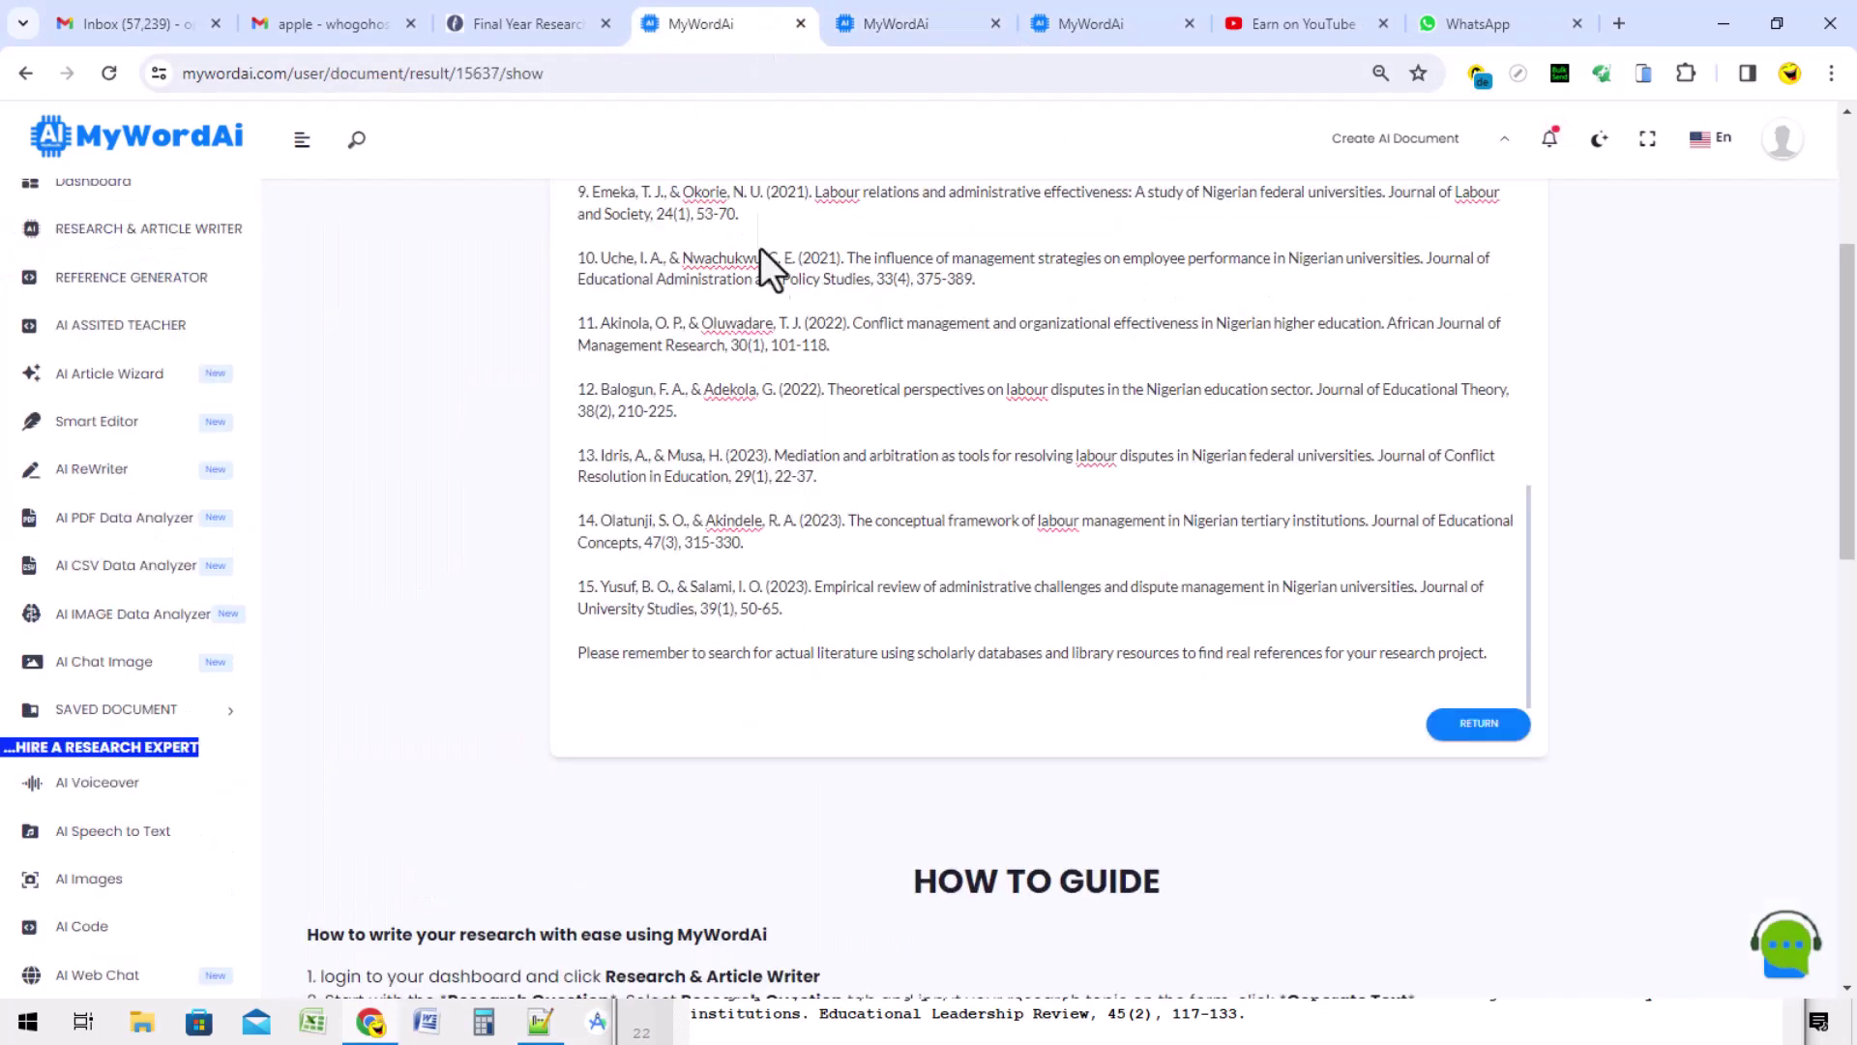
right_click(173, 228)
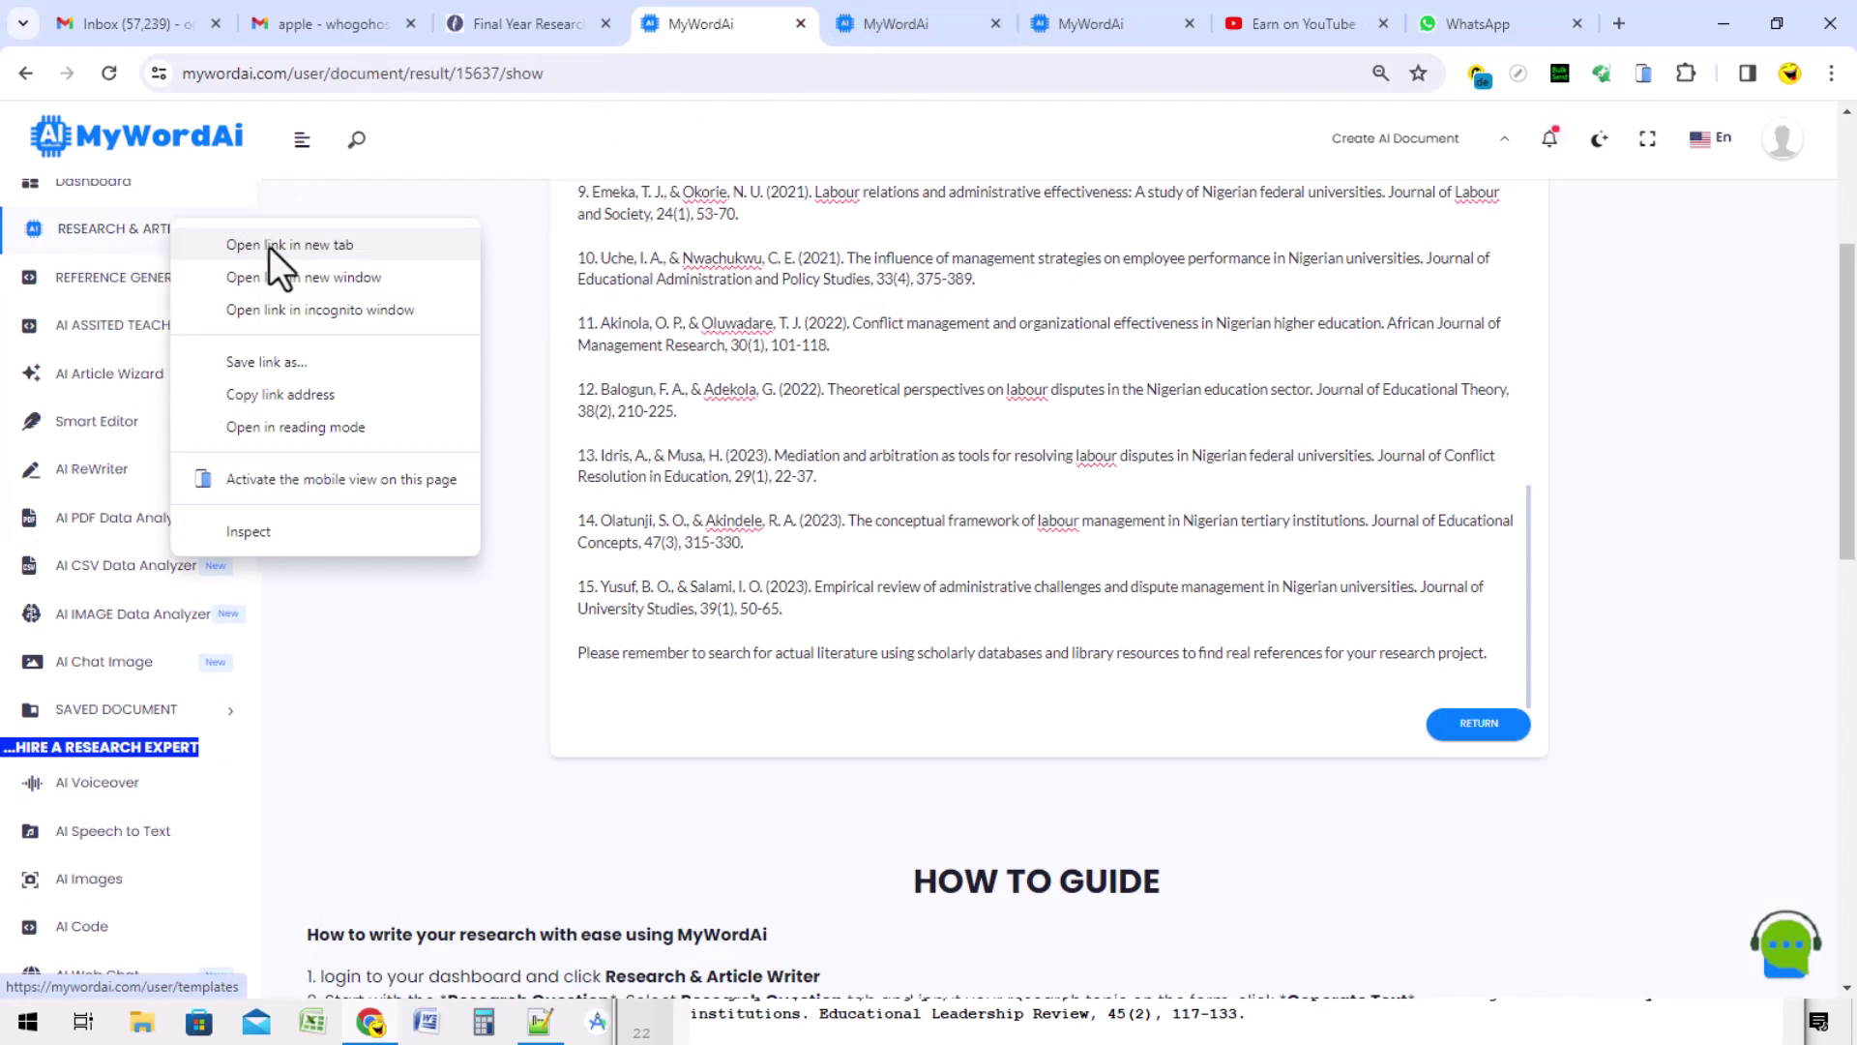
left_click(163, 236)
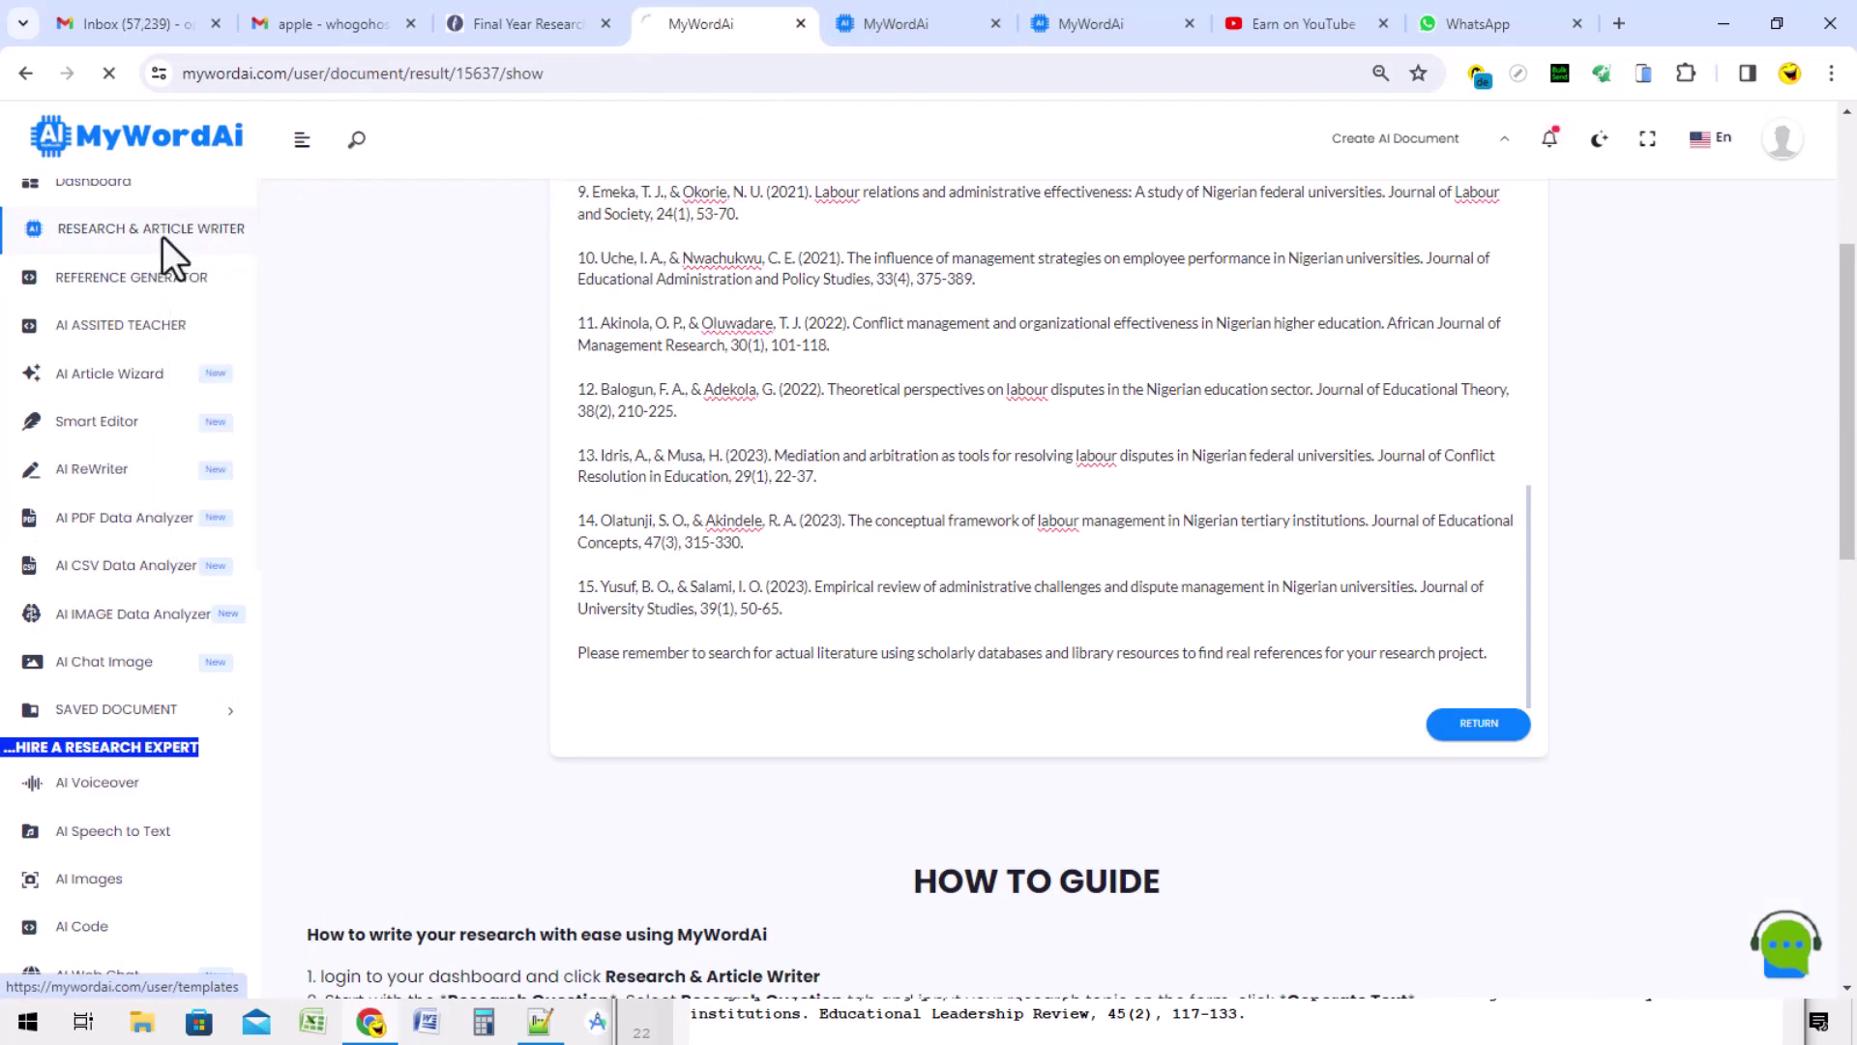
left_click_drag(1849, 534, 1851, 349)
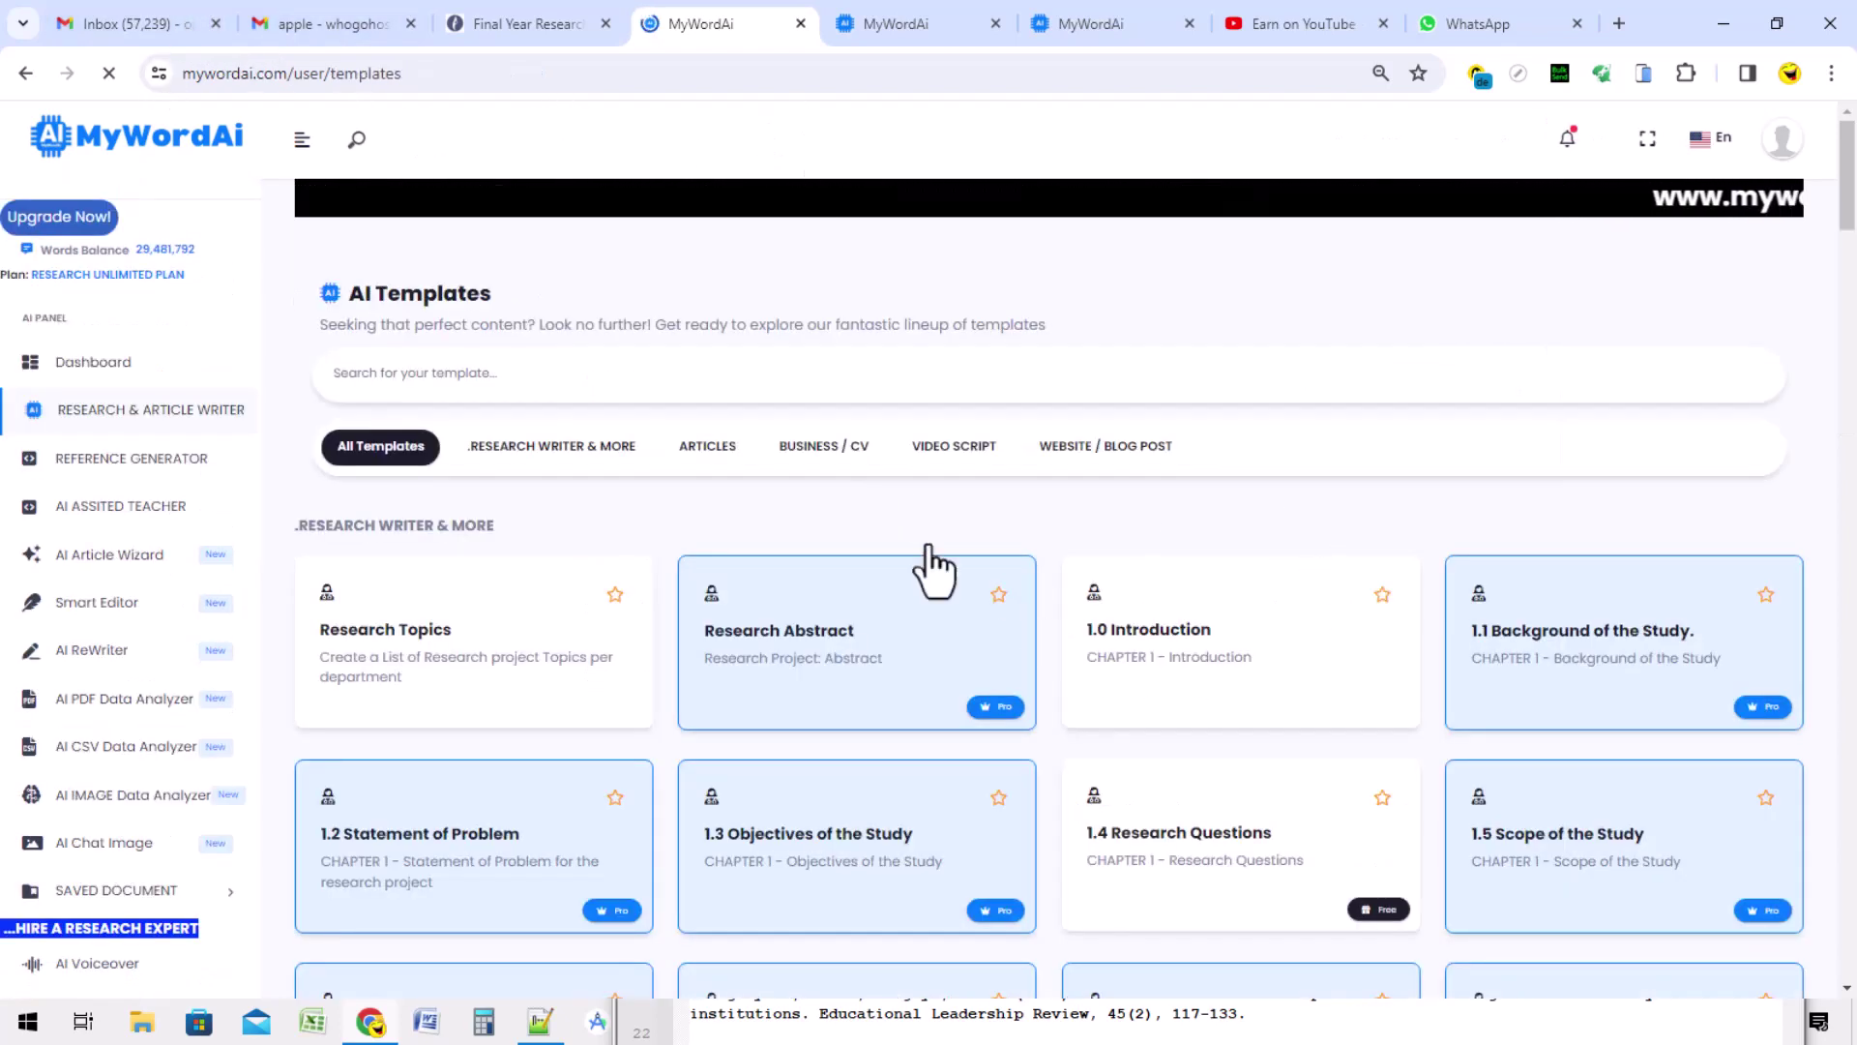
Filter templates to Research Writer & More and bring up the Academic Articles and essay form
left_click(548, 462)
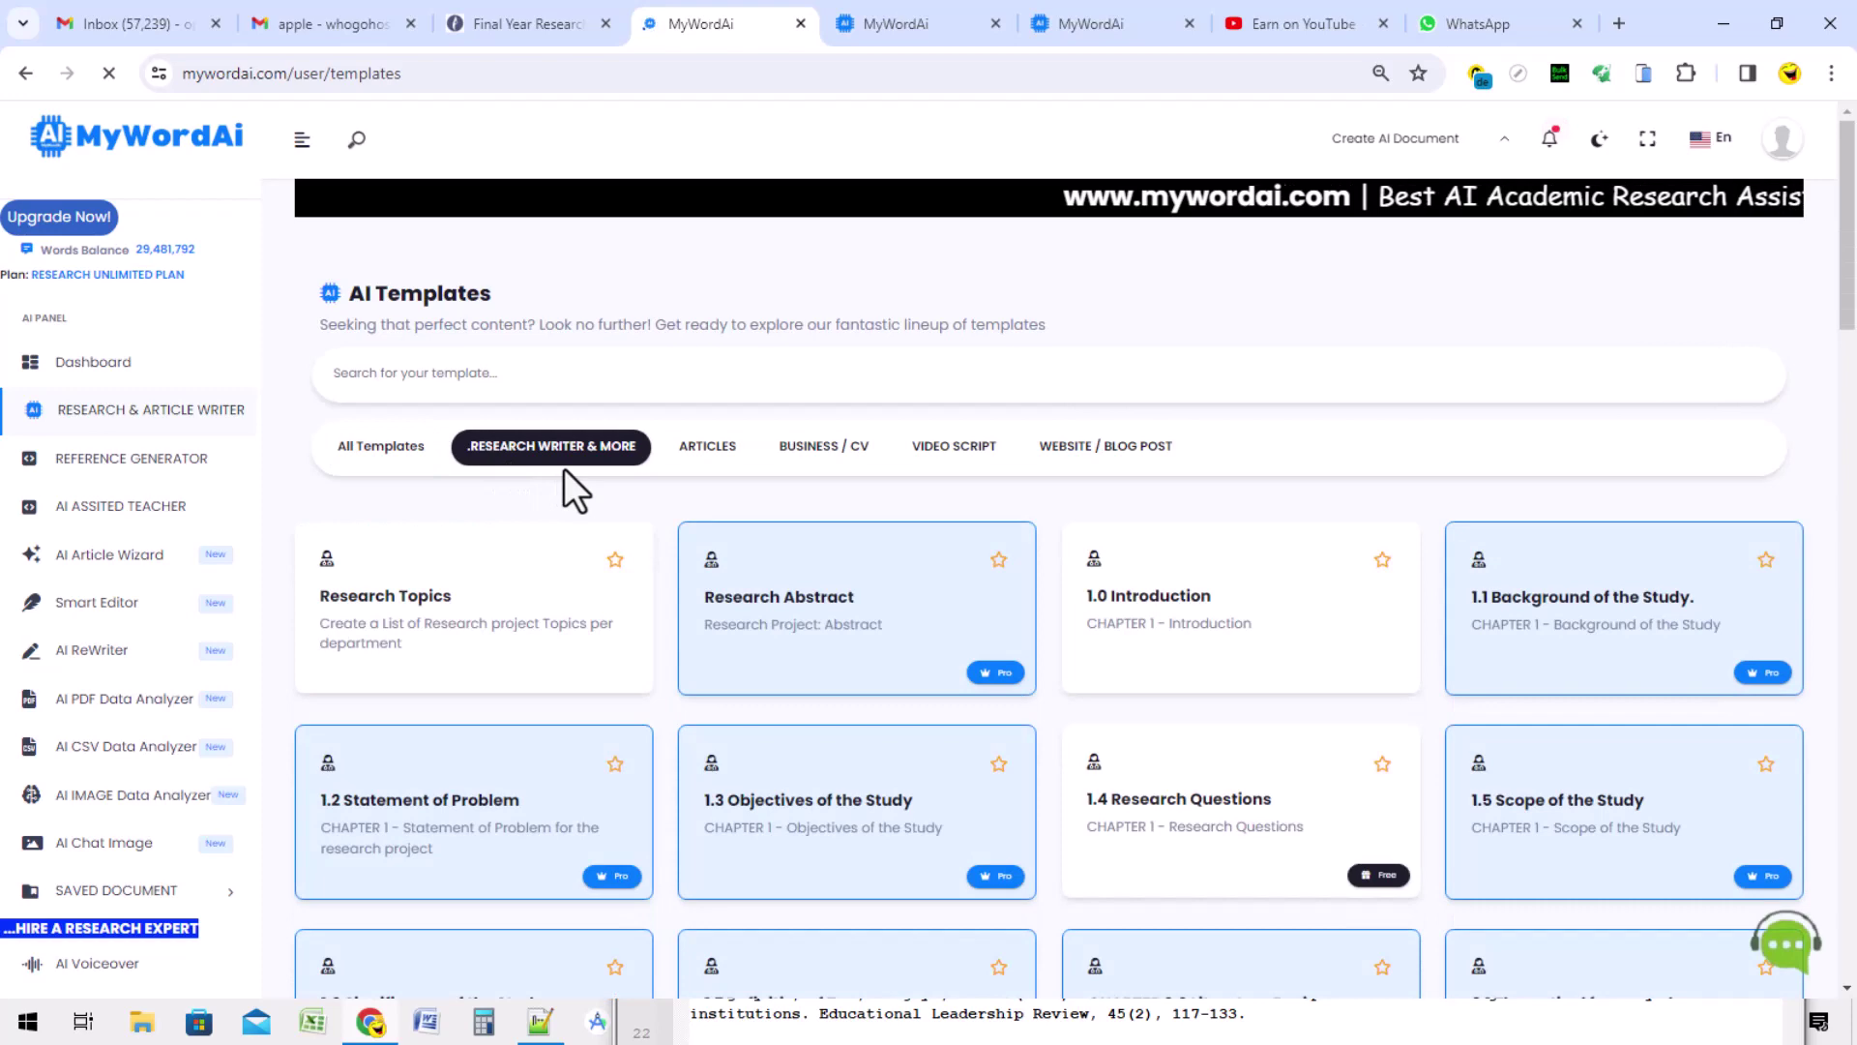
scroll(1049, 580, "down", 6)
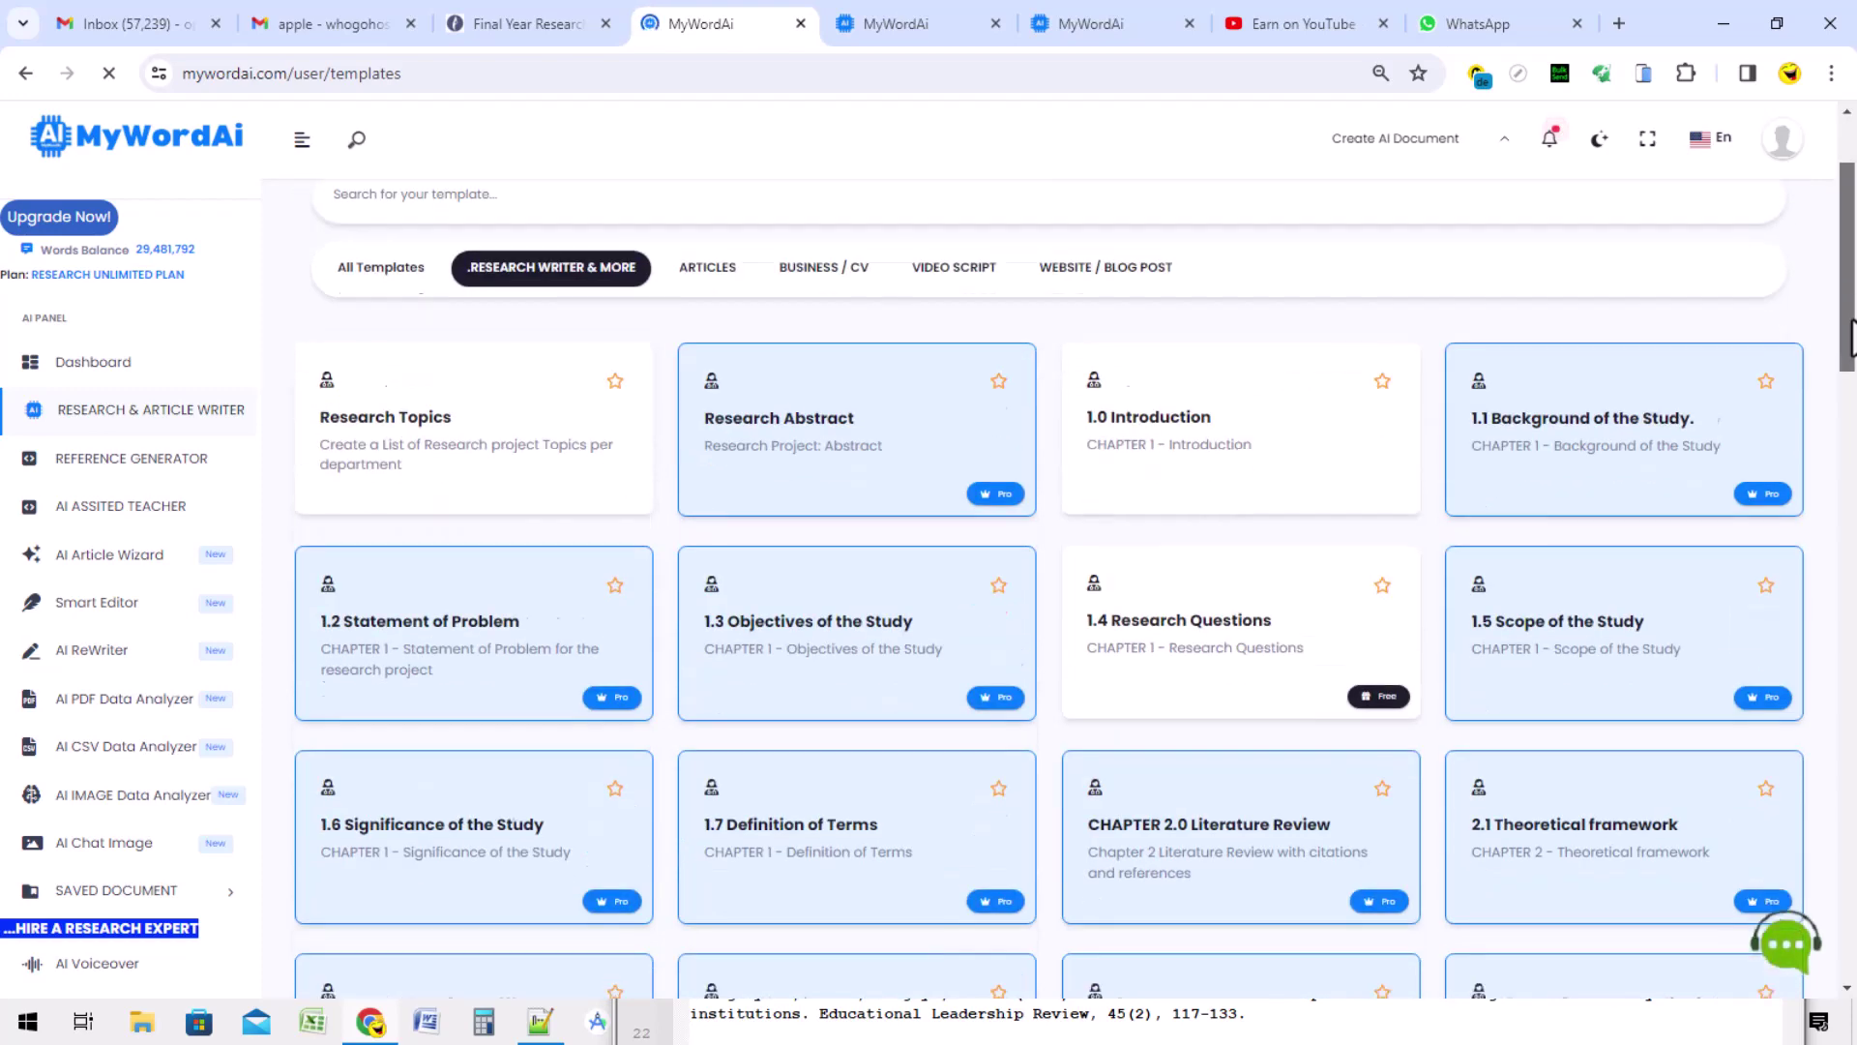
scroll(1049, 581, "down", 8)
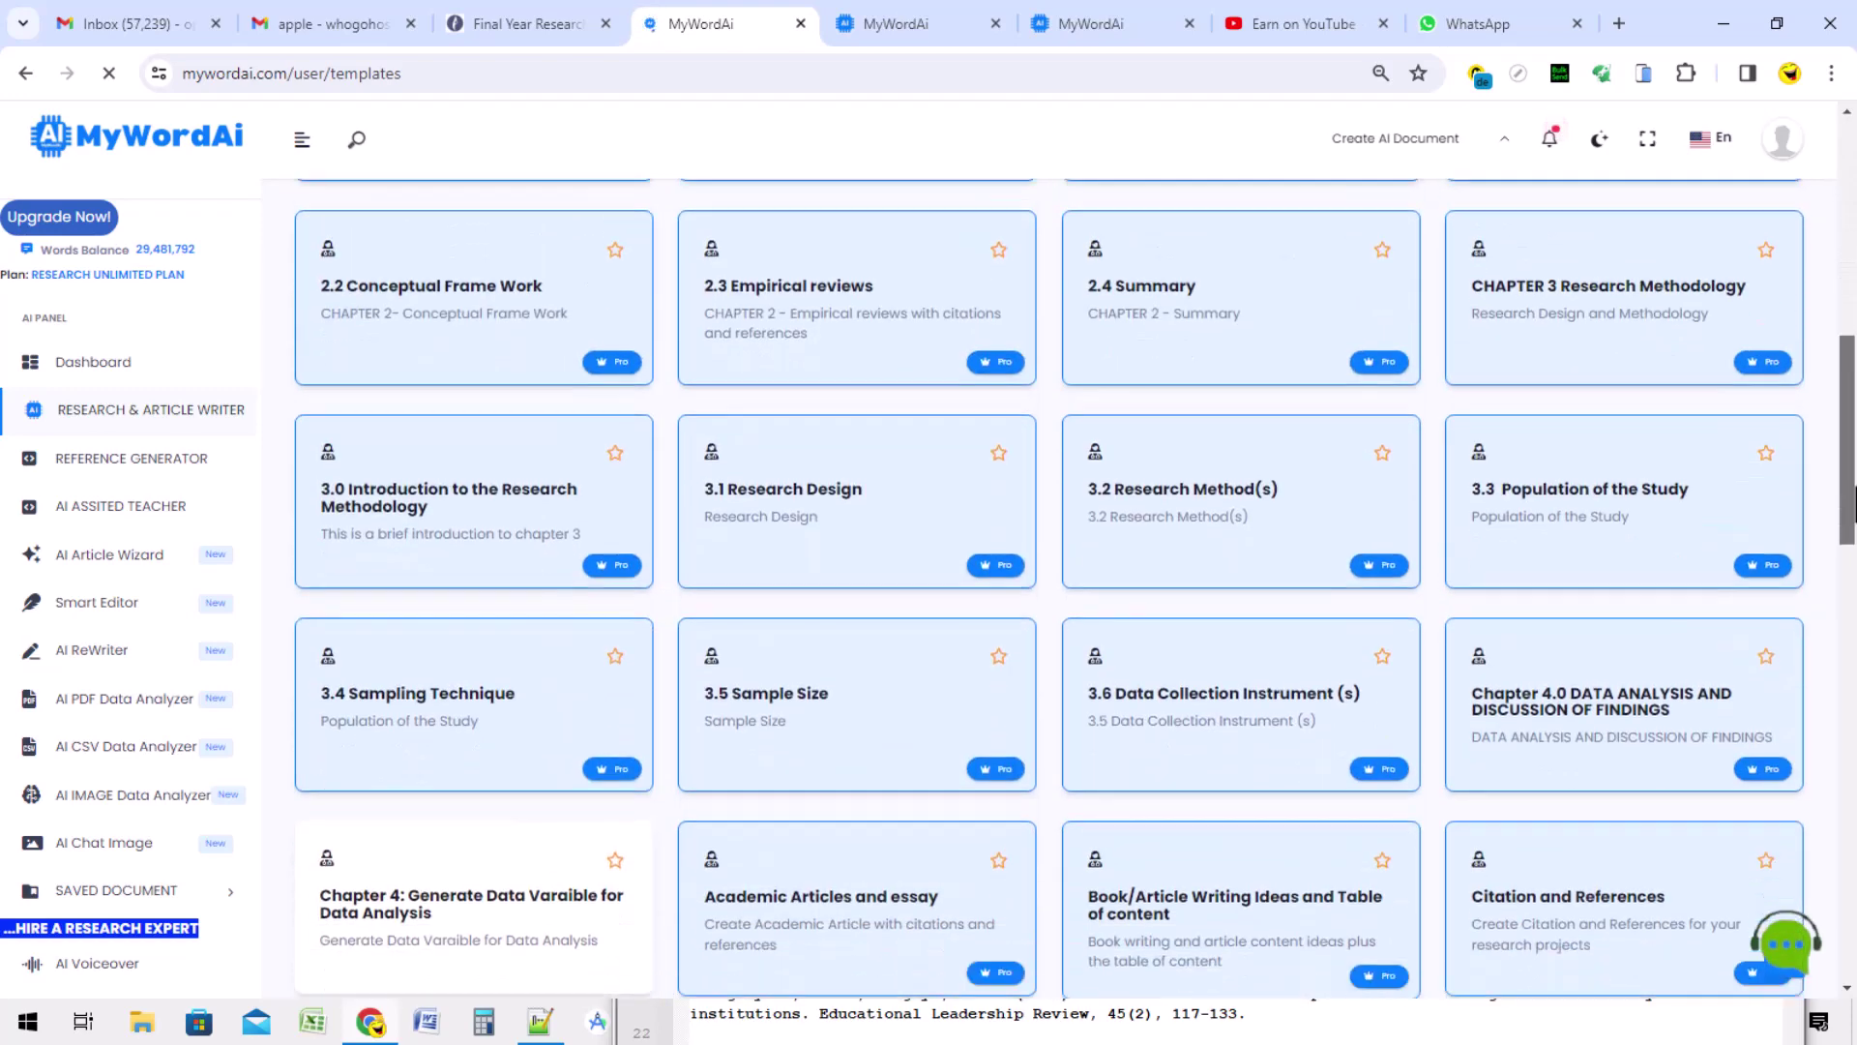
scroll(1049, 580, "down", 1)
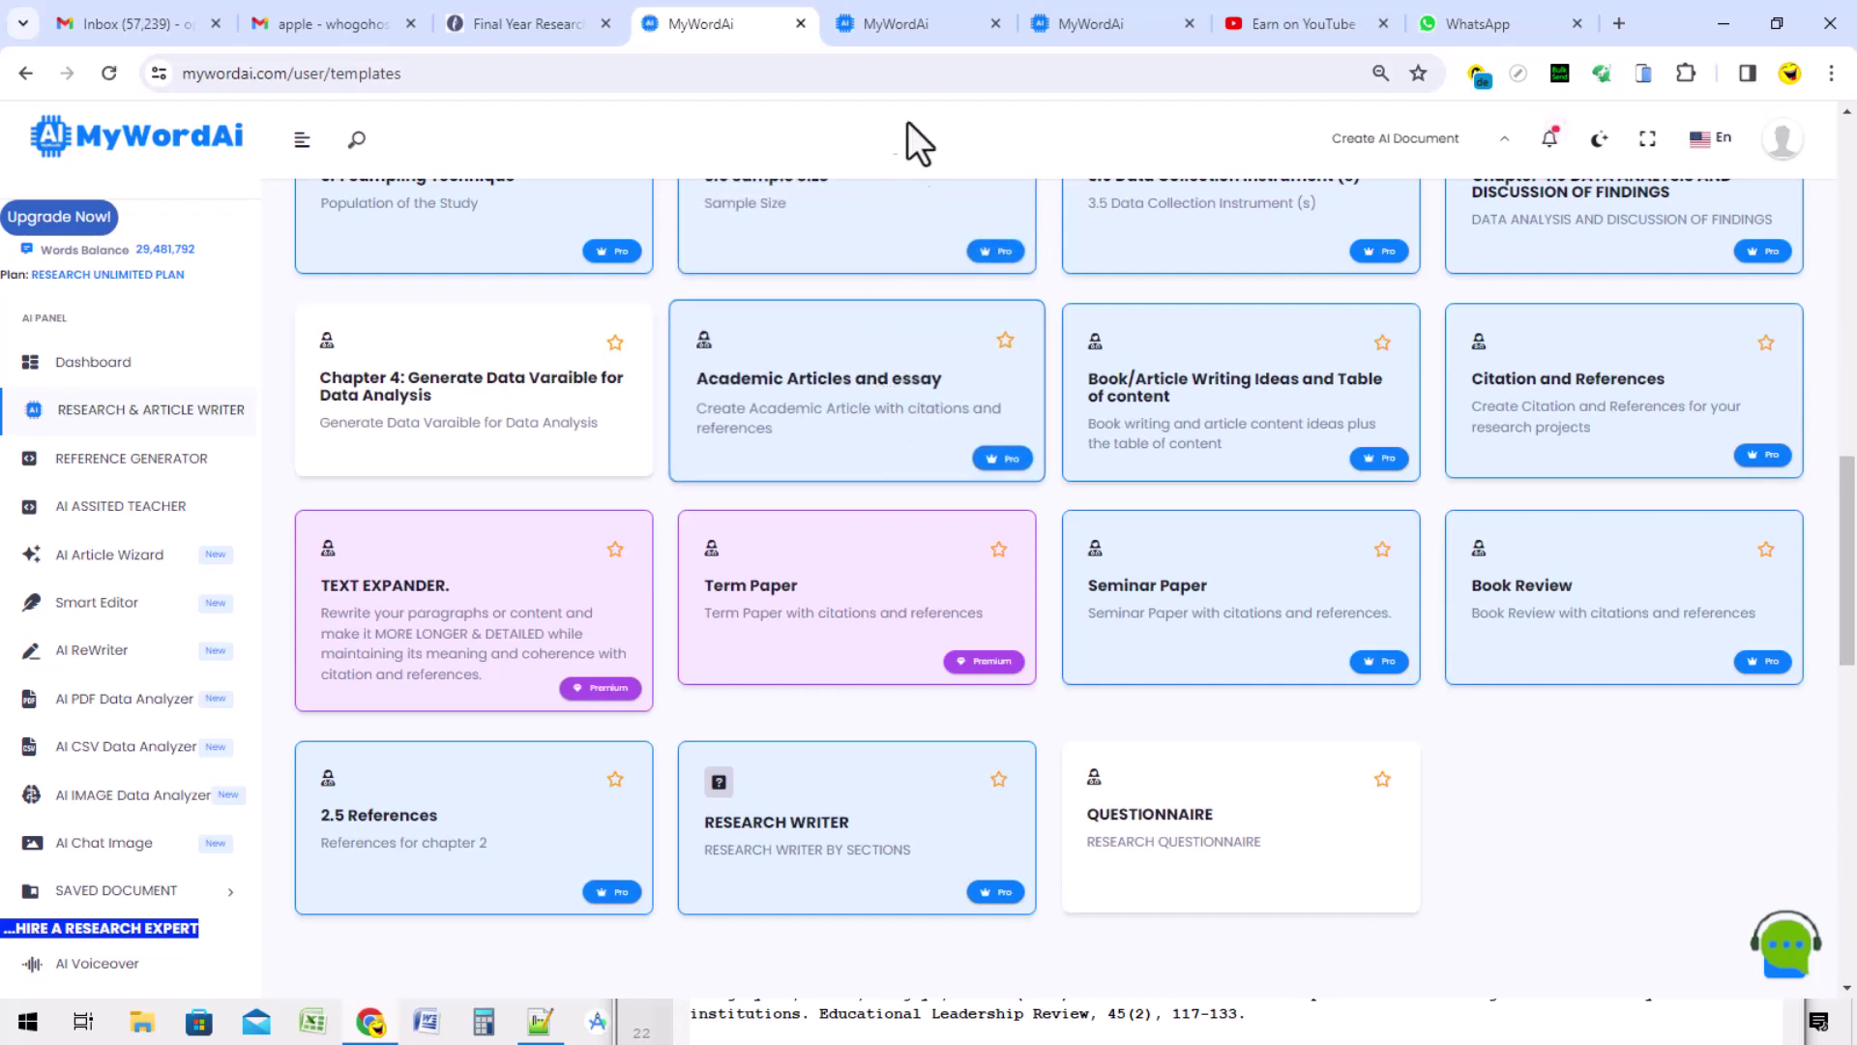
left_click(913, 21)
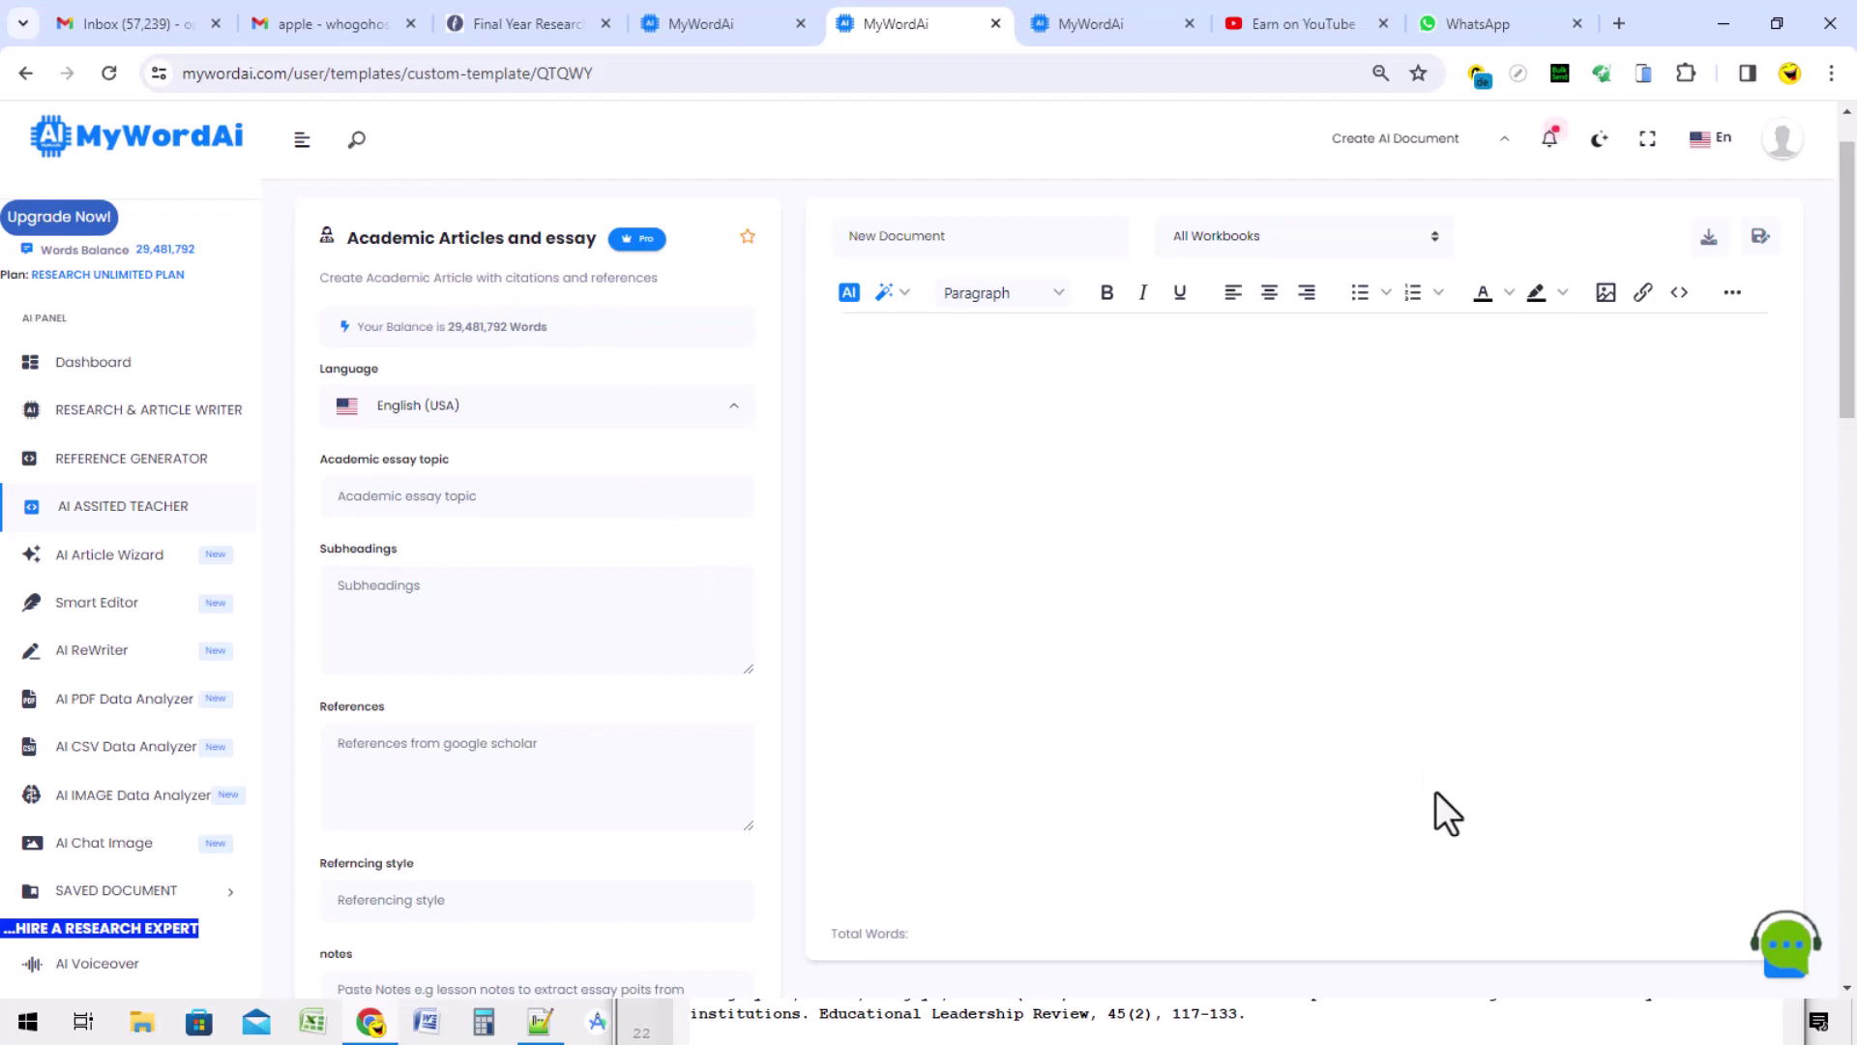
Paste the 'Labour dispute and management strategies as correlates of…' title into the Academic essay topic field
left_click(1650, 1024)
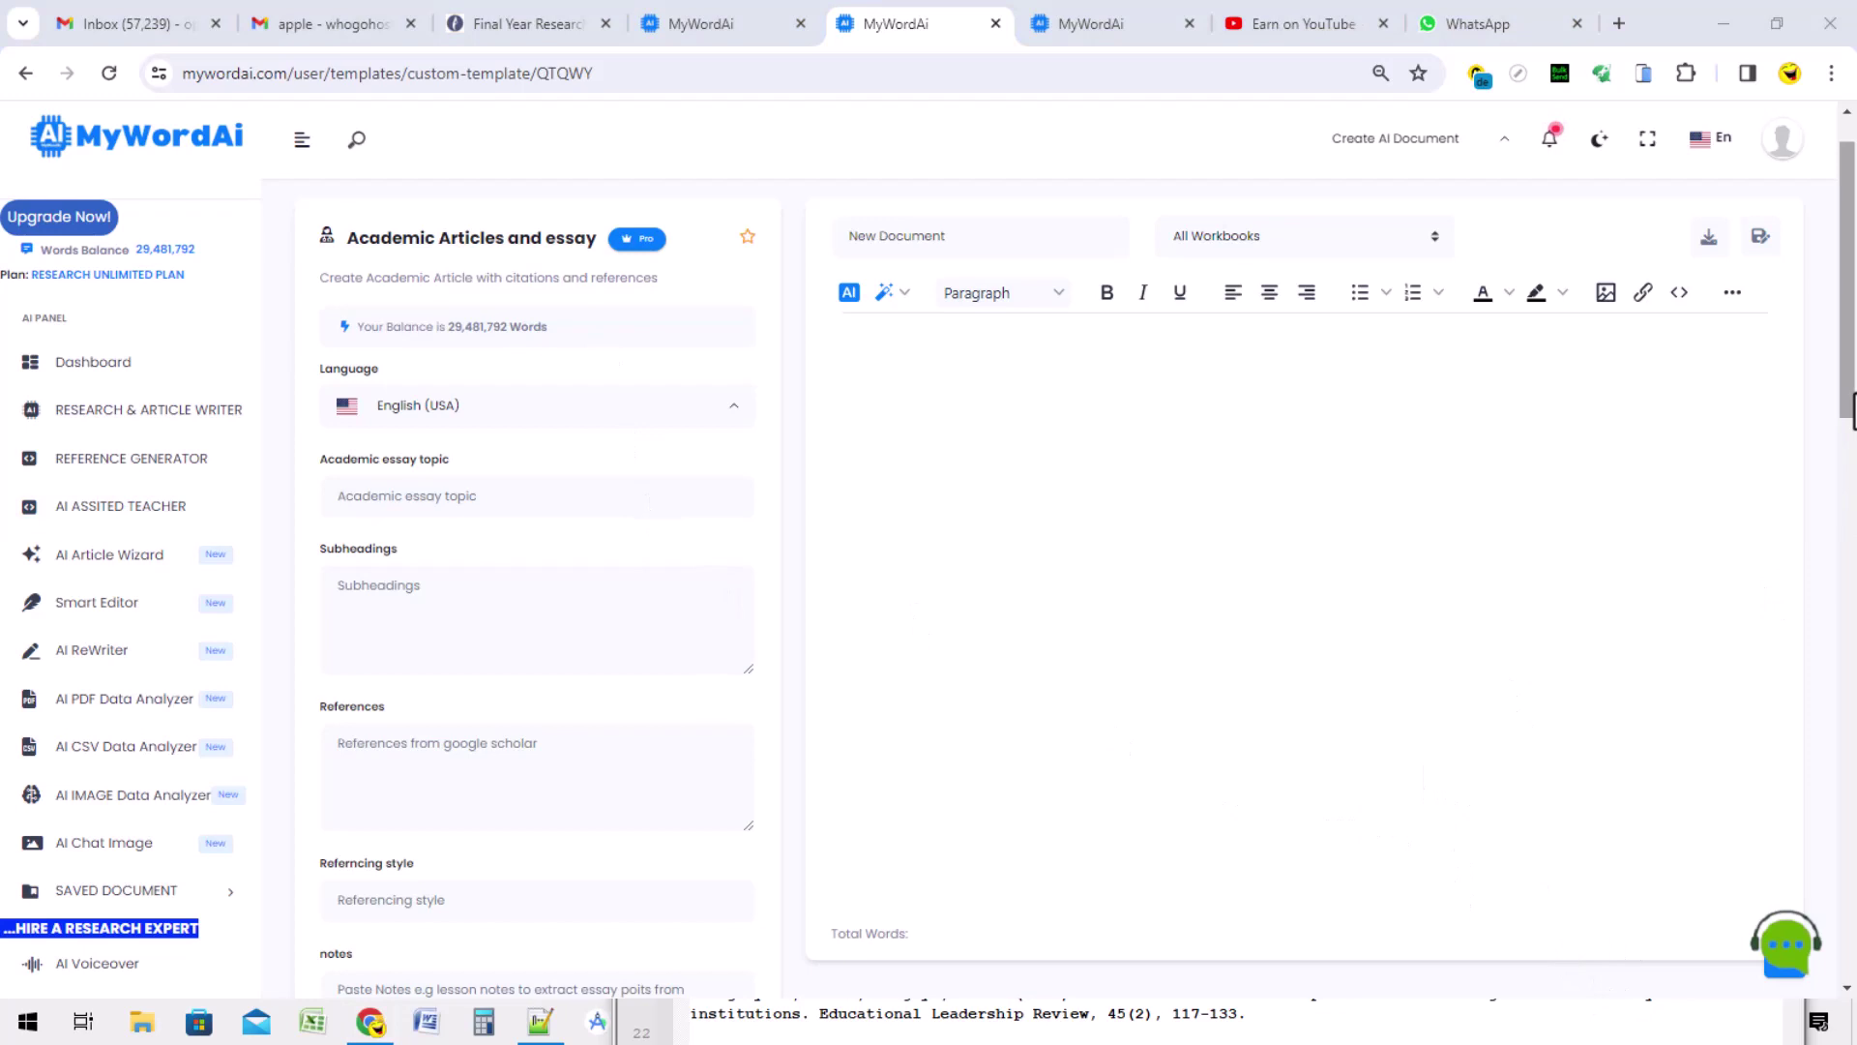
left_click_drag(1851, 406, 1851, 424)
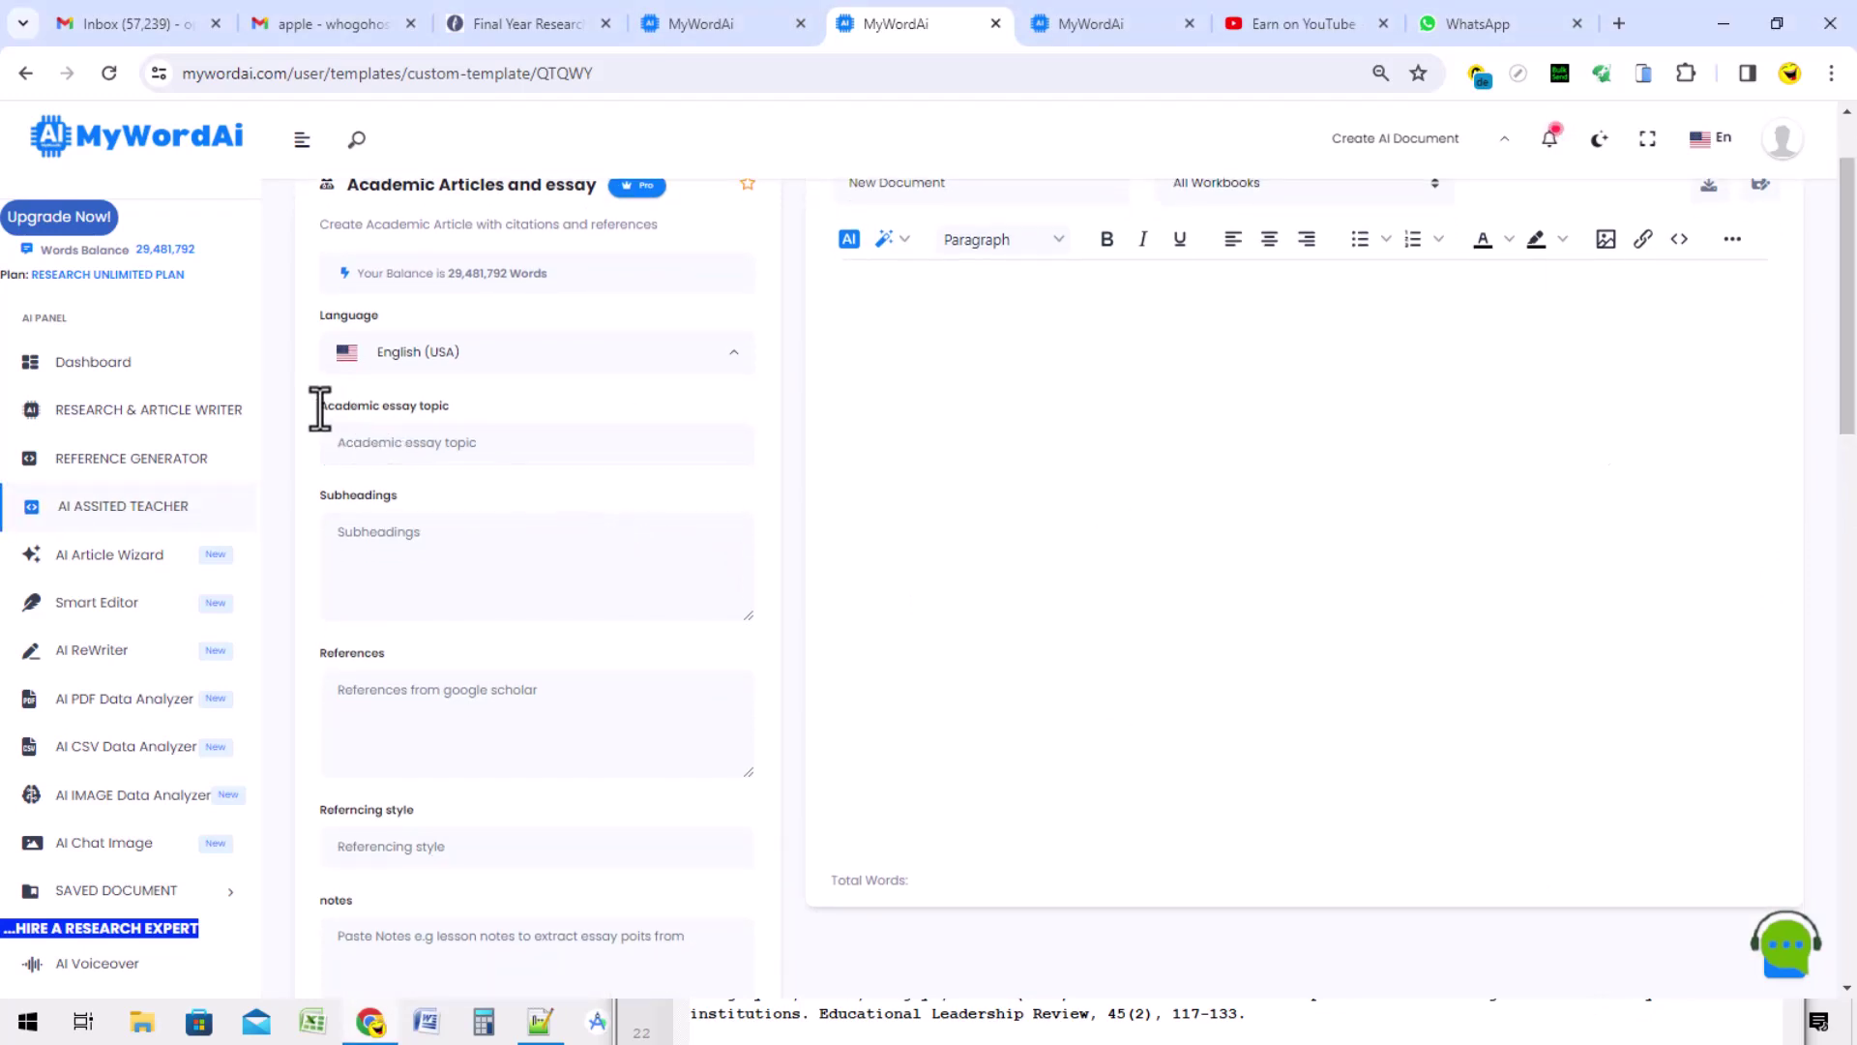
left_click_drag(319, 406, 466, 408)
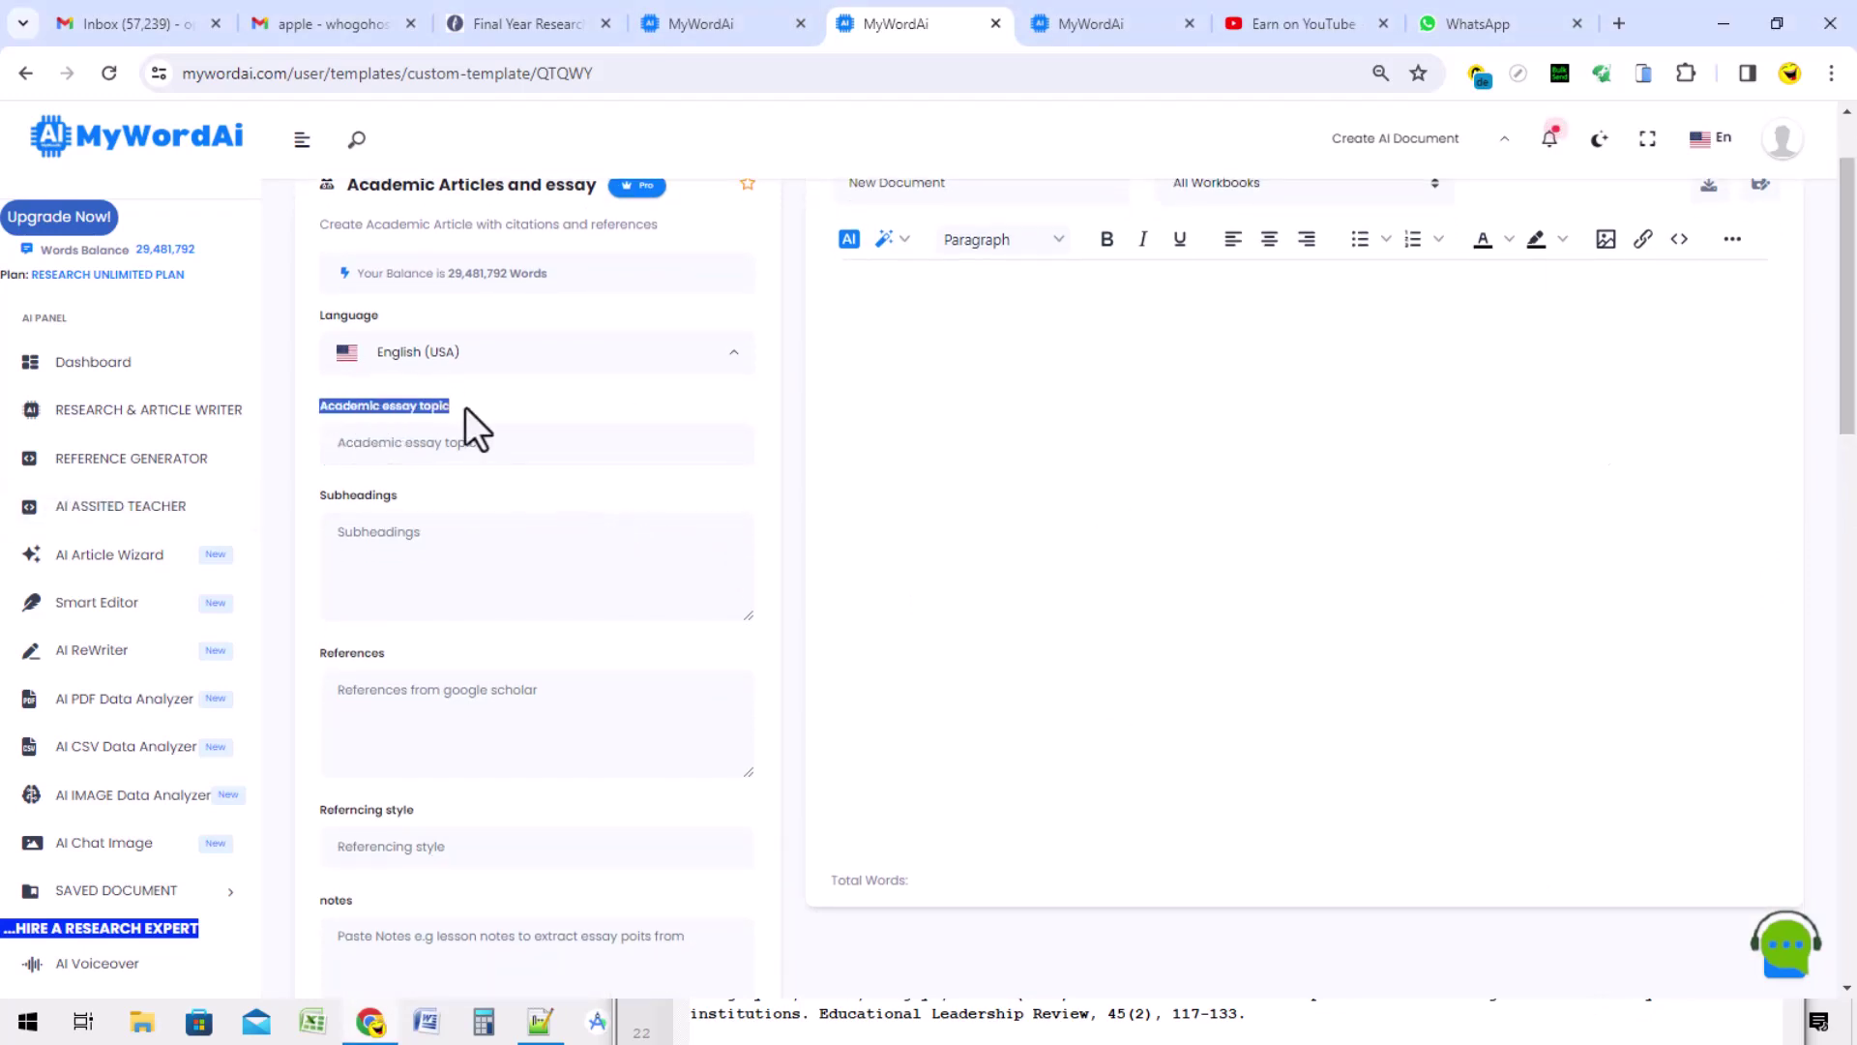
left_click(430, 498)
left_click(416, 441)
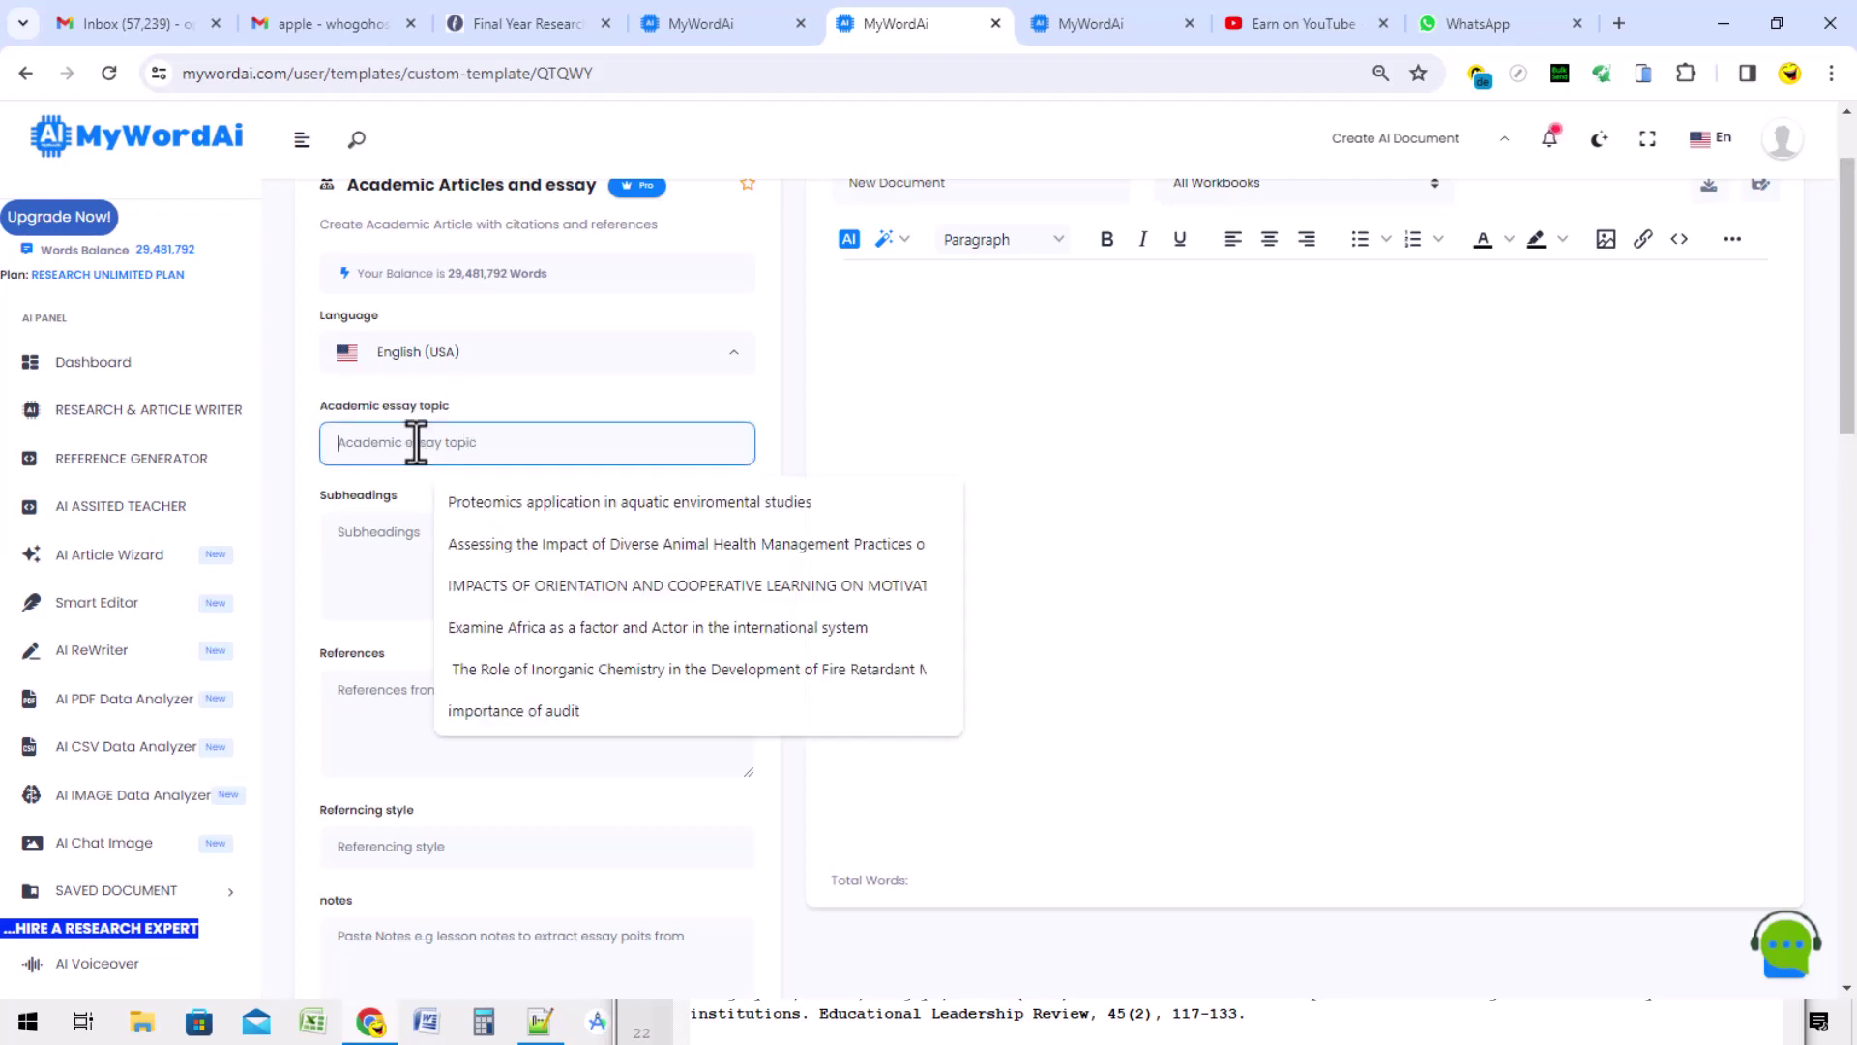
key("ctrl+v")
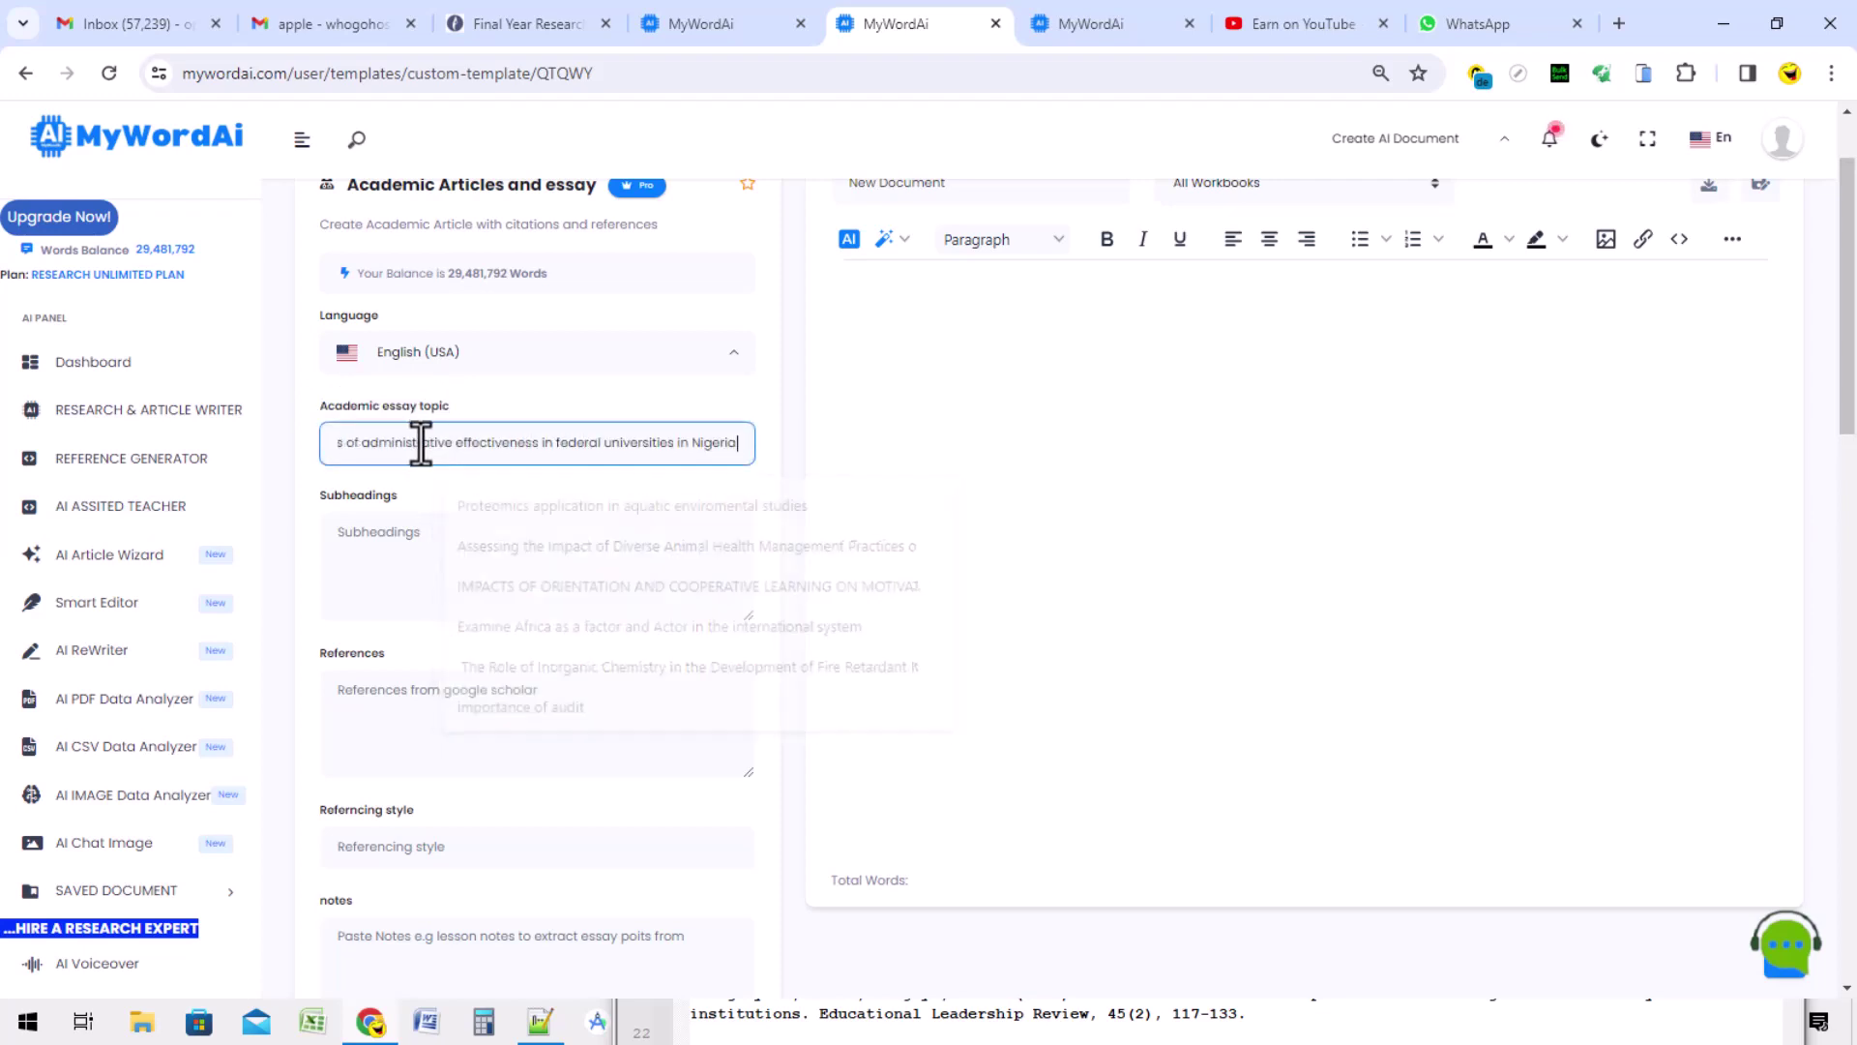
left_click_drag(548, 439, 306, 439)
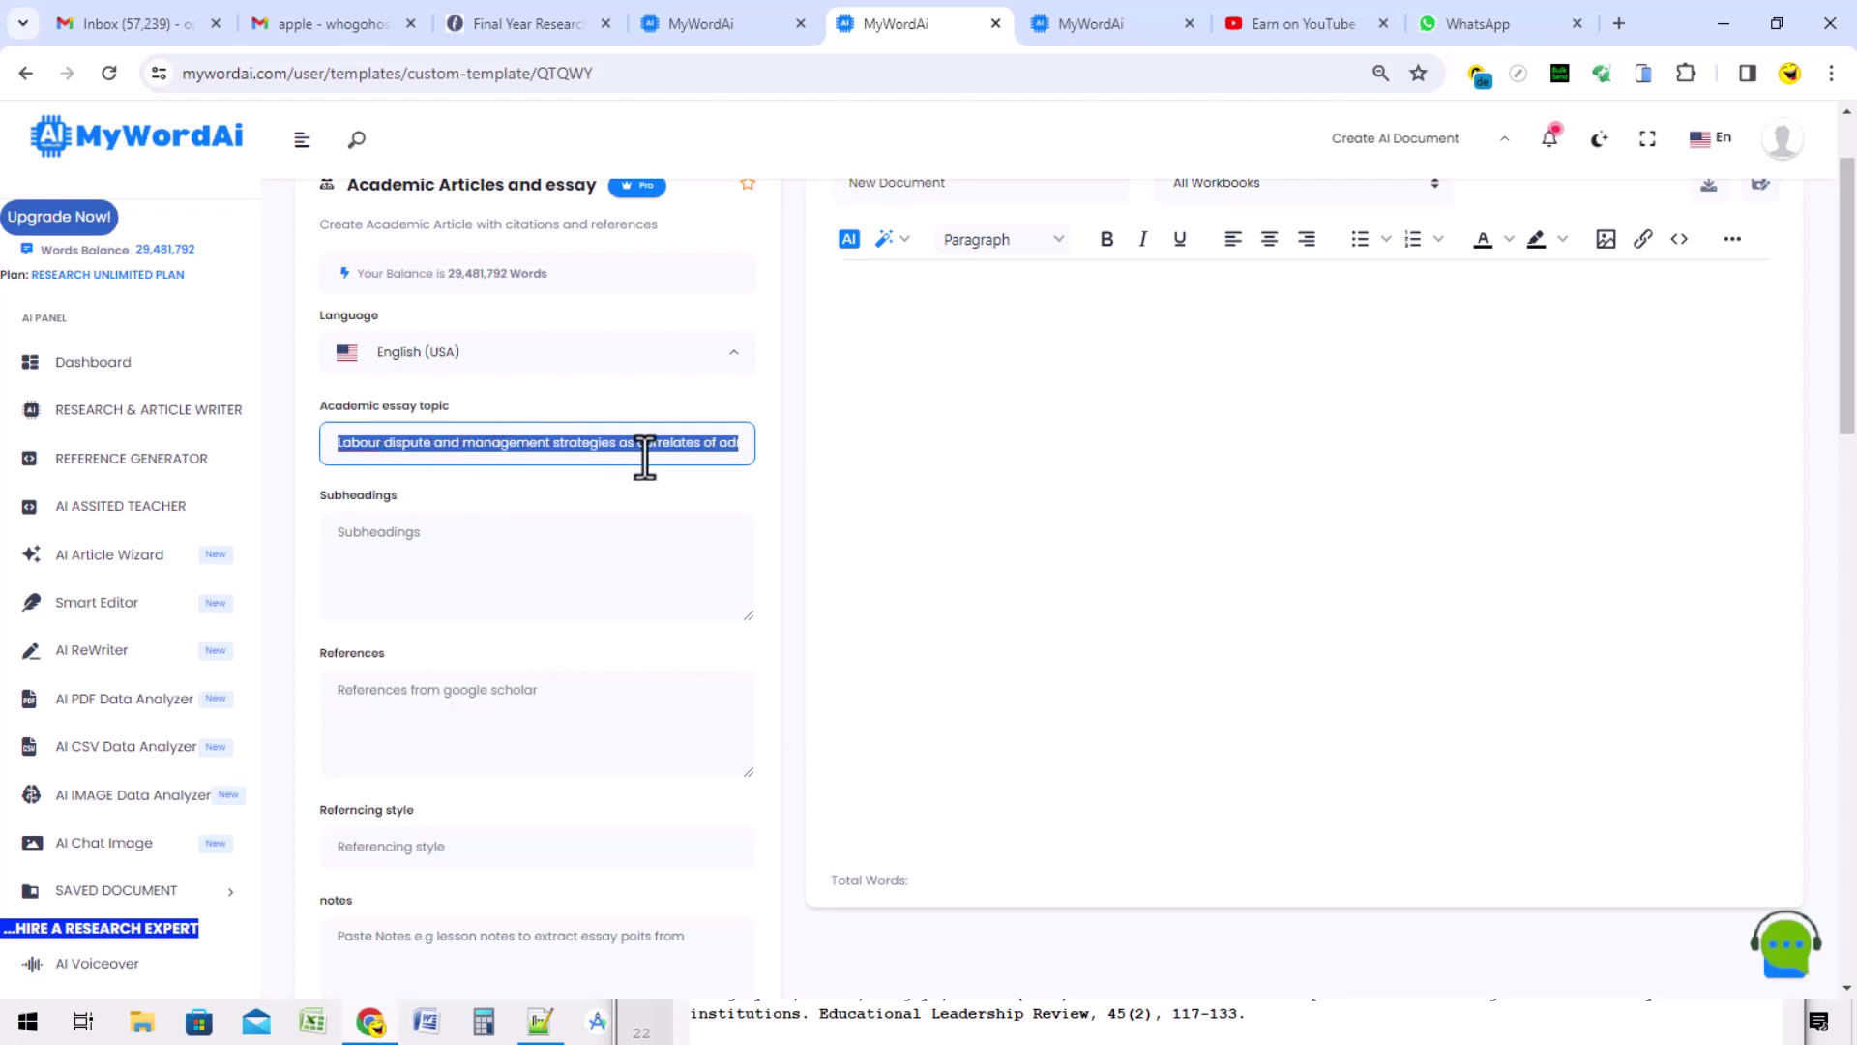
left_click(381, 502)
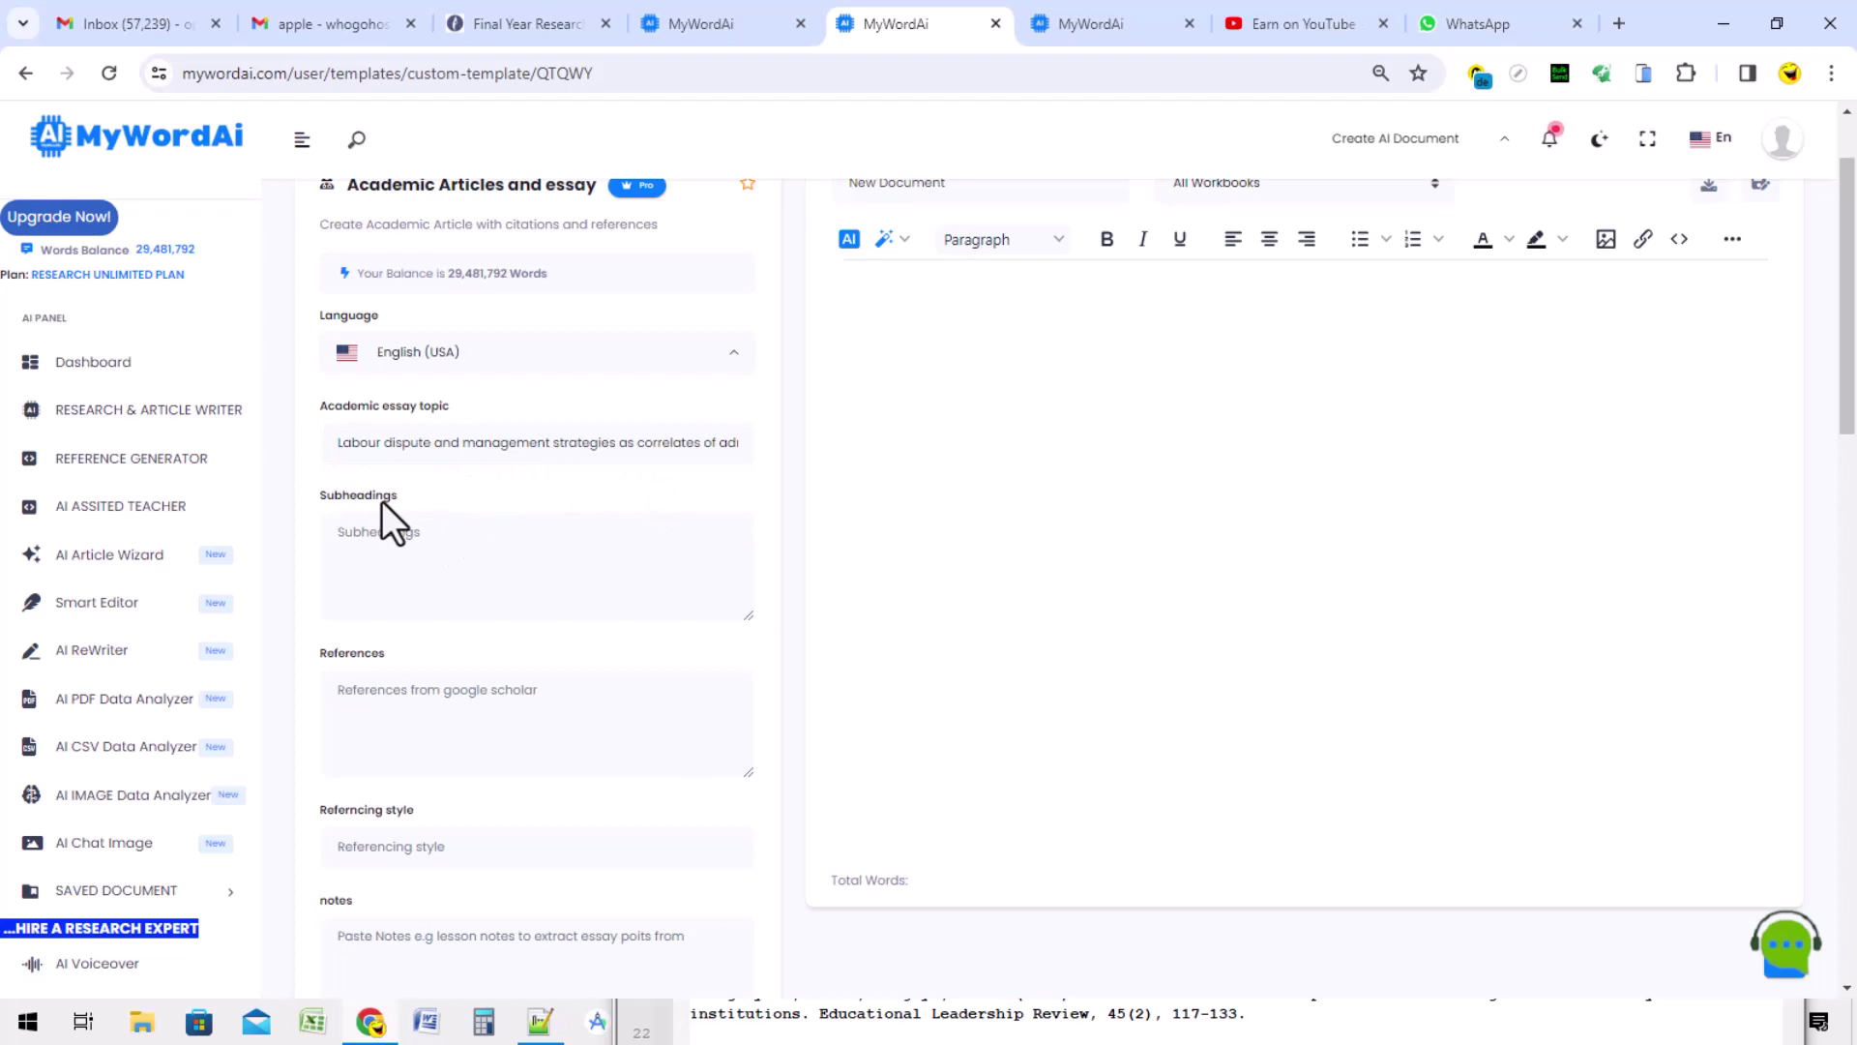
Check the Subheadings, References and Referencing style fields, then trigger Generate
left_click(391, 547)
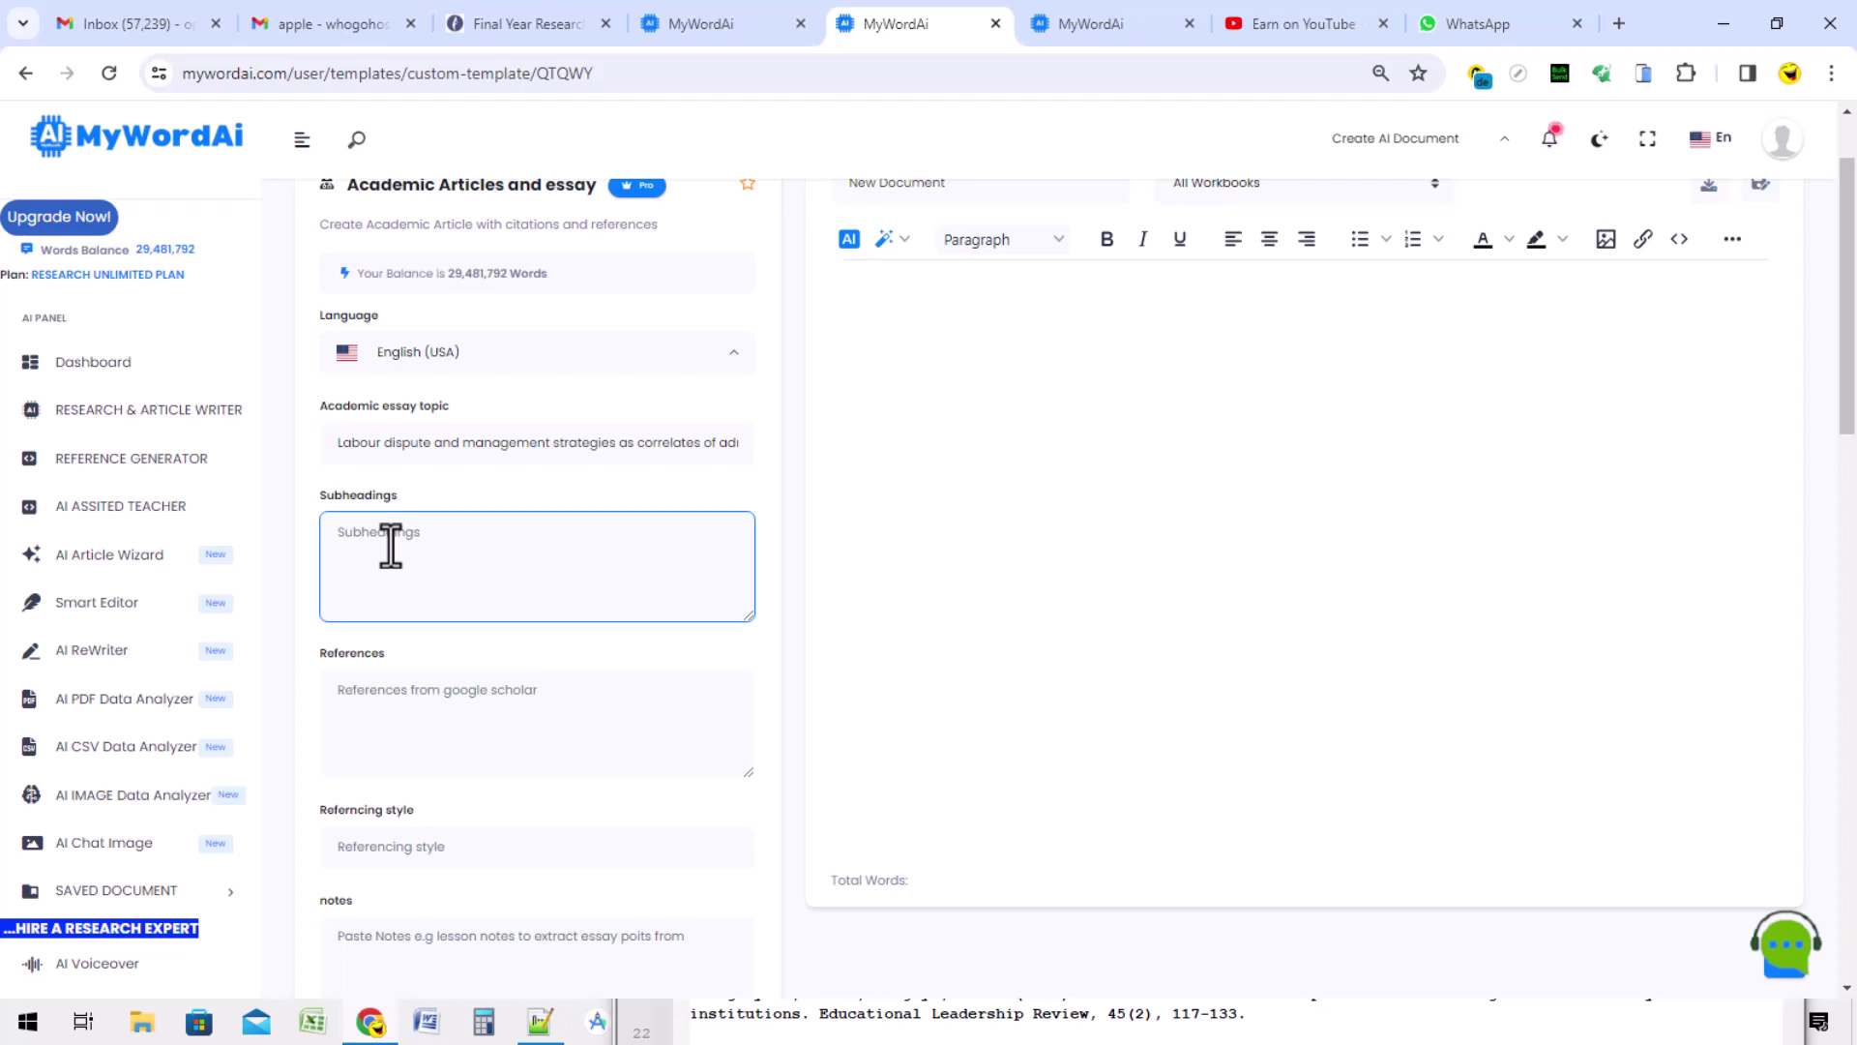
left_click(392, 677)
left_click(388, 661)
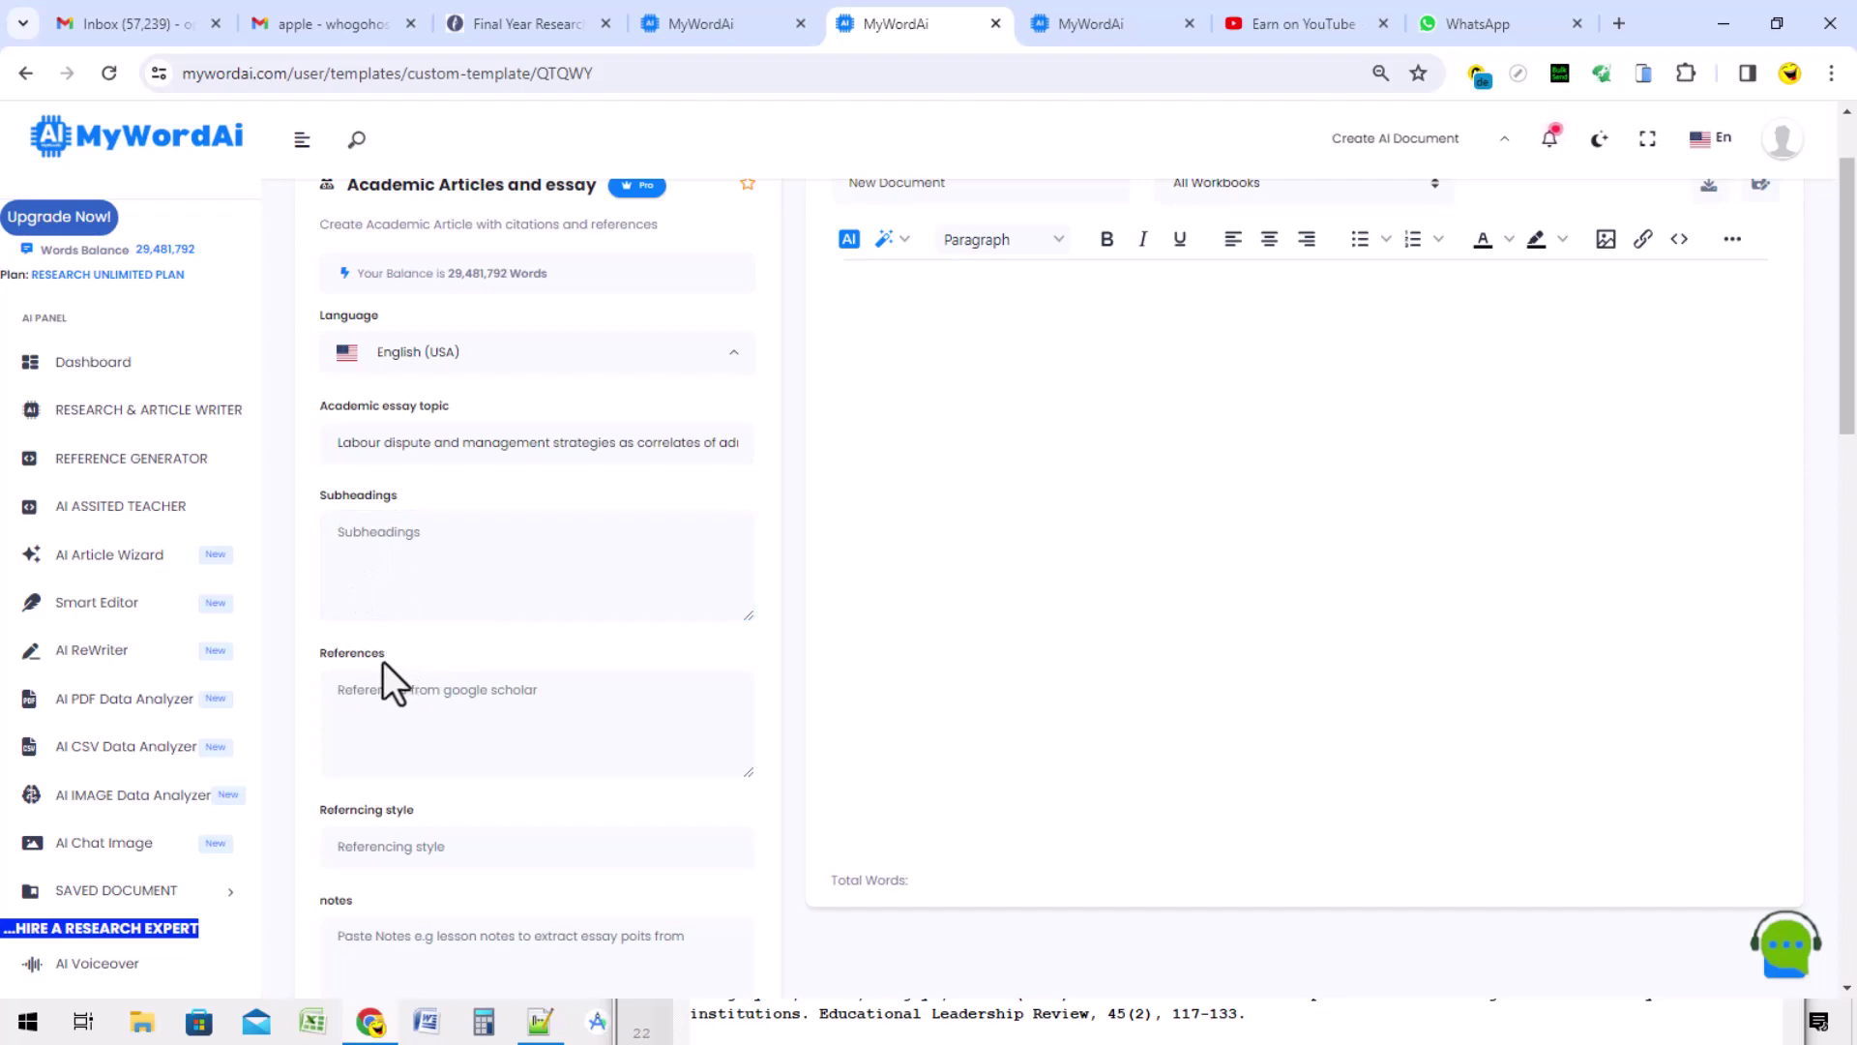
left_click_drag(383, 660, 316, 660)
left_click(414, 844)
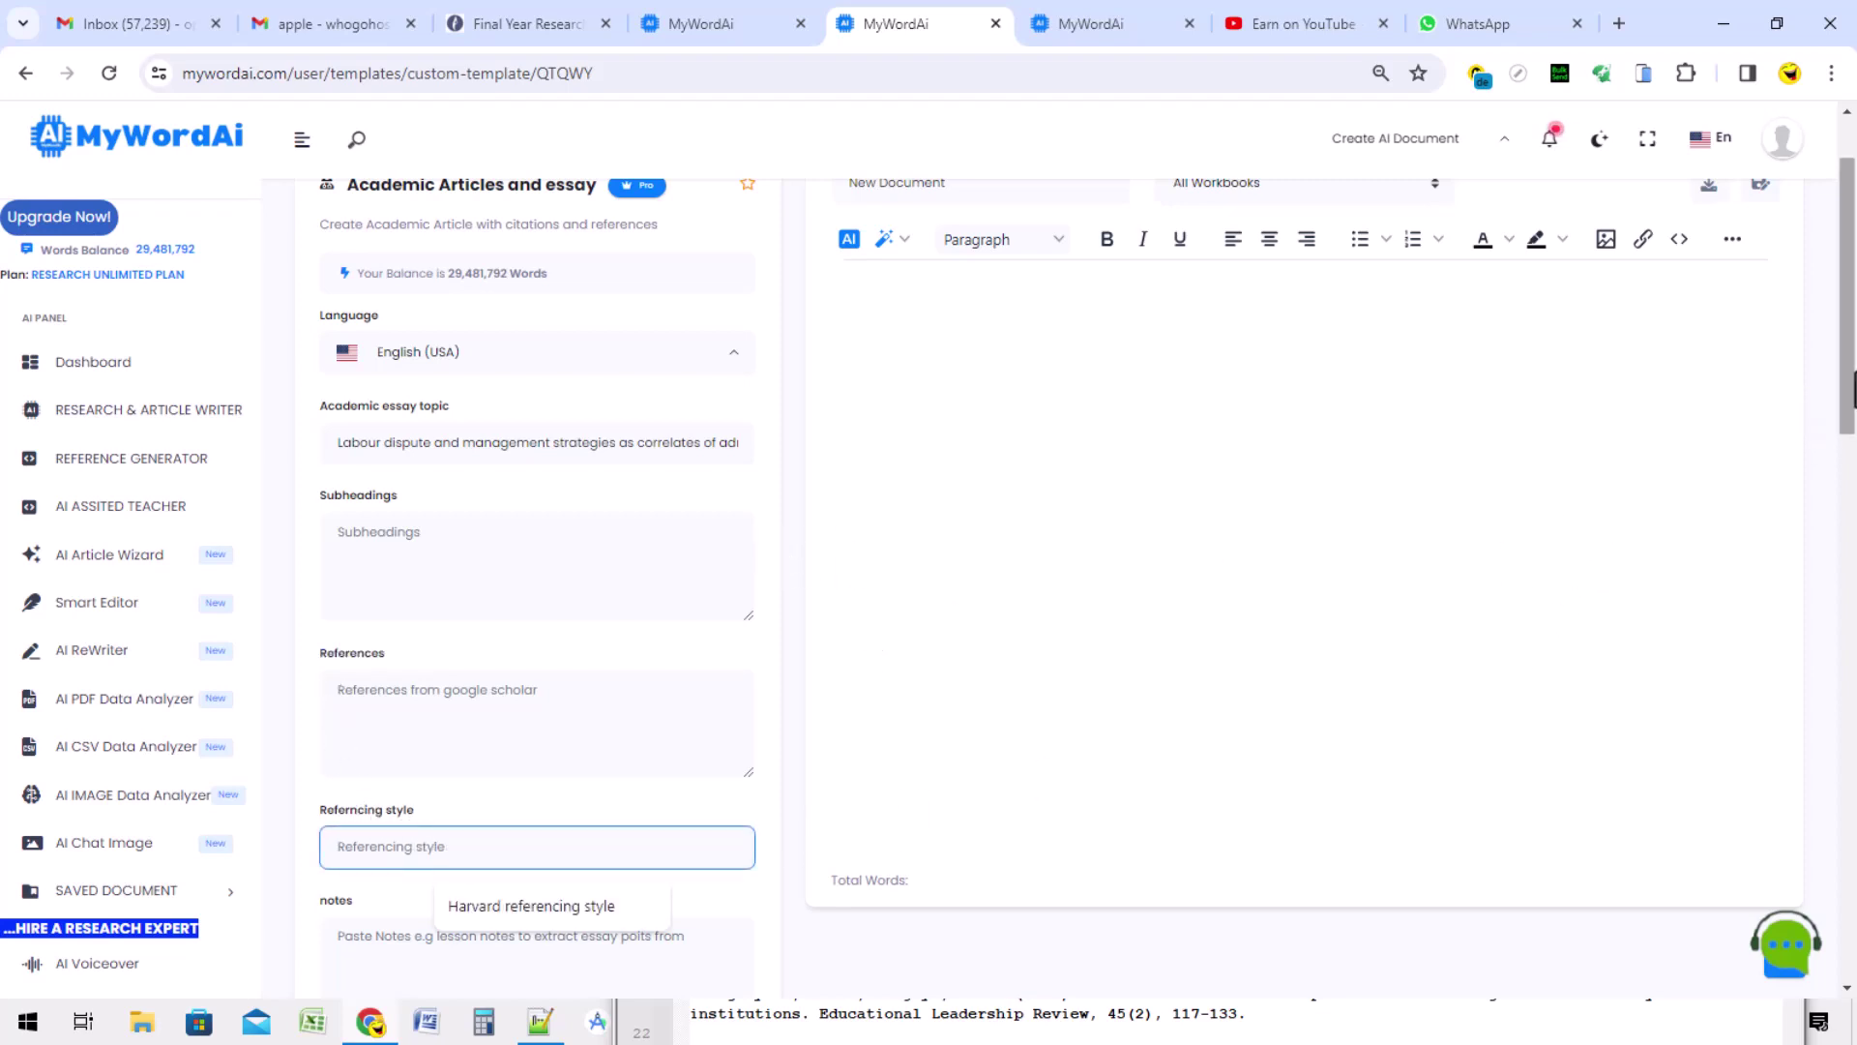
left_click_drag(1824, 411, 1828, 539)
left_click(555, 752)
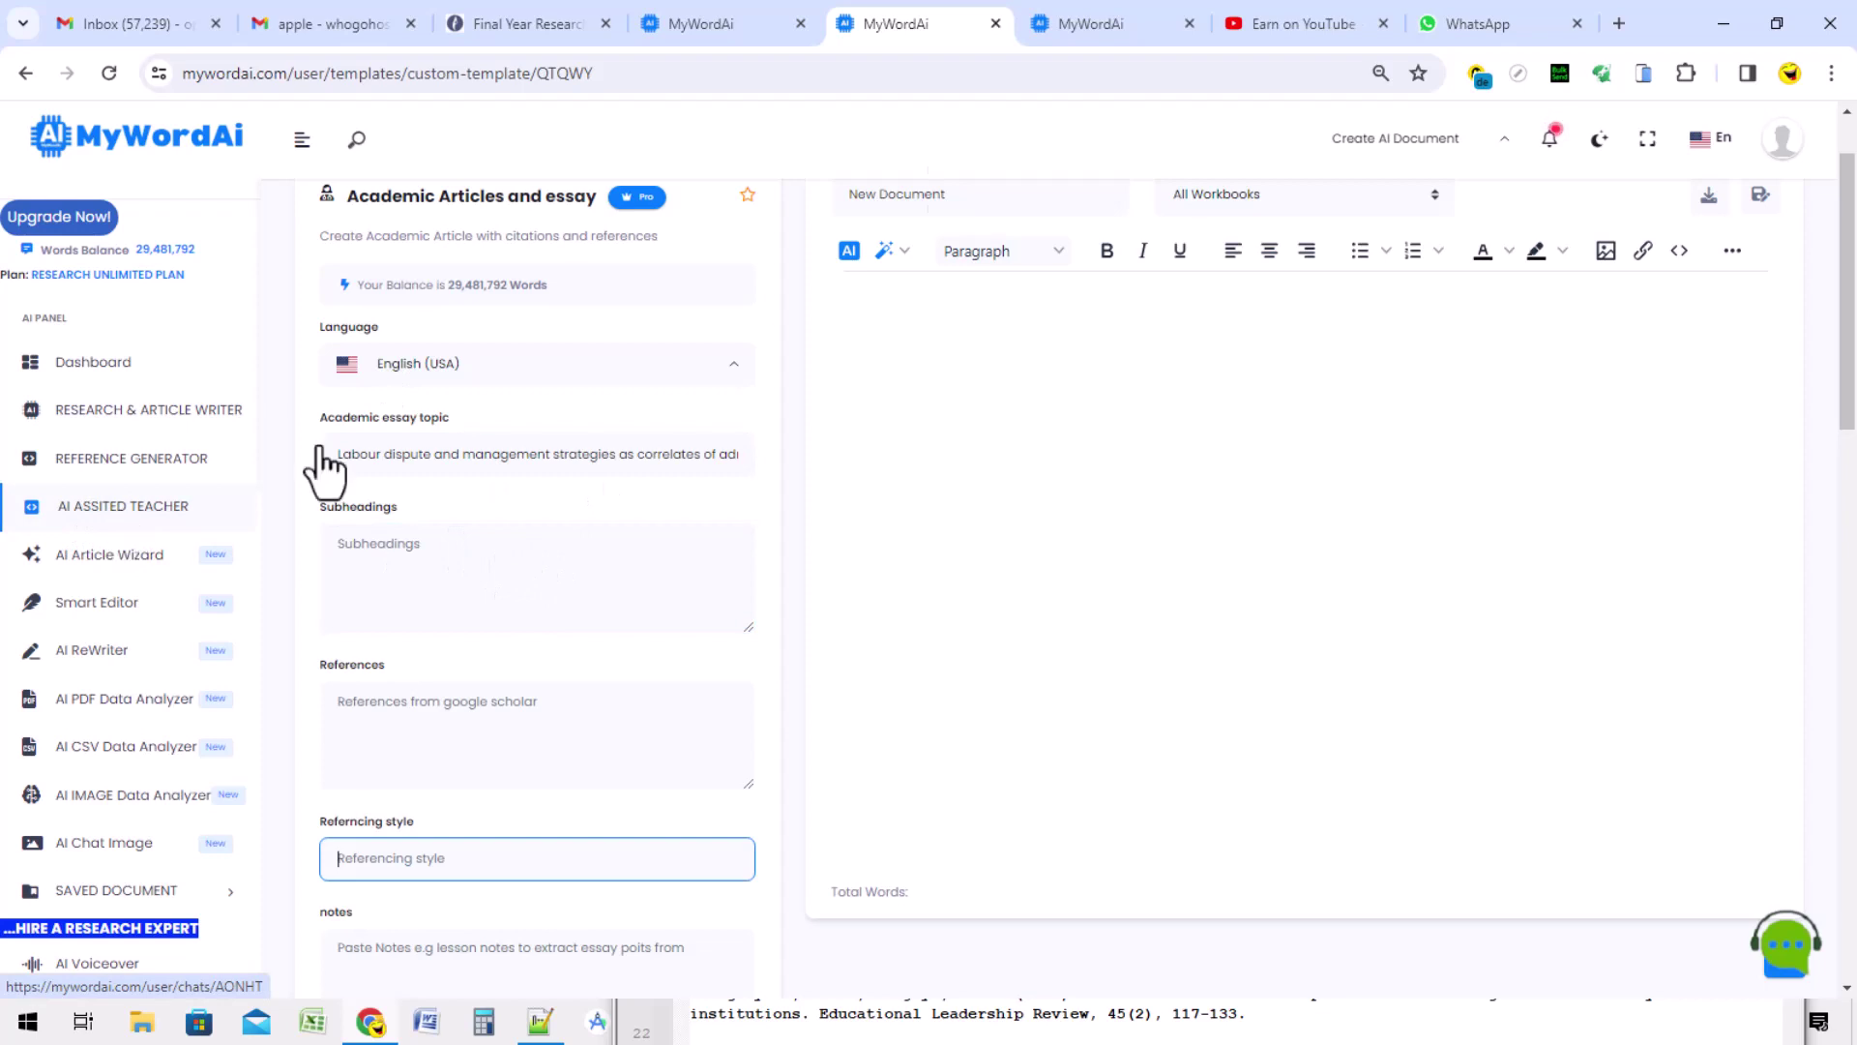
Send the AI teacher the prompt 'Create outline for this topic:' followed by the pasted topic title
left_click(1064, 25)
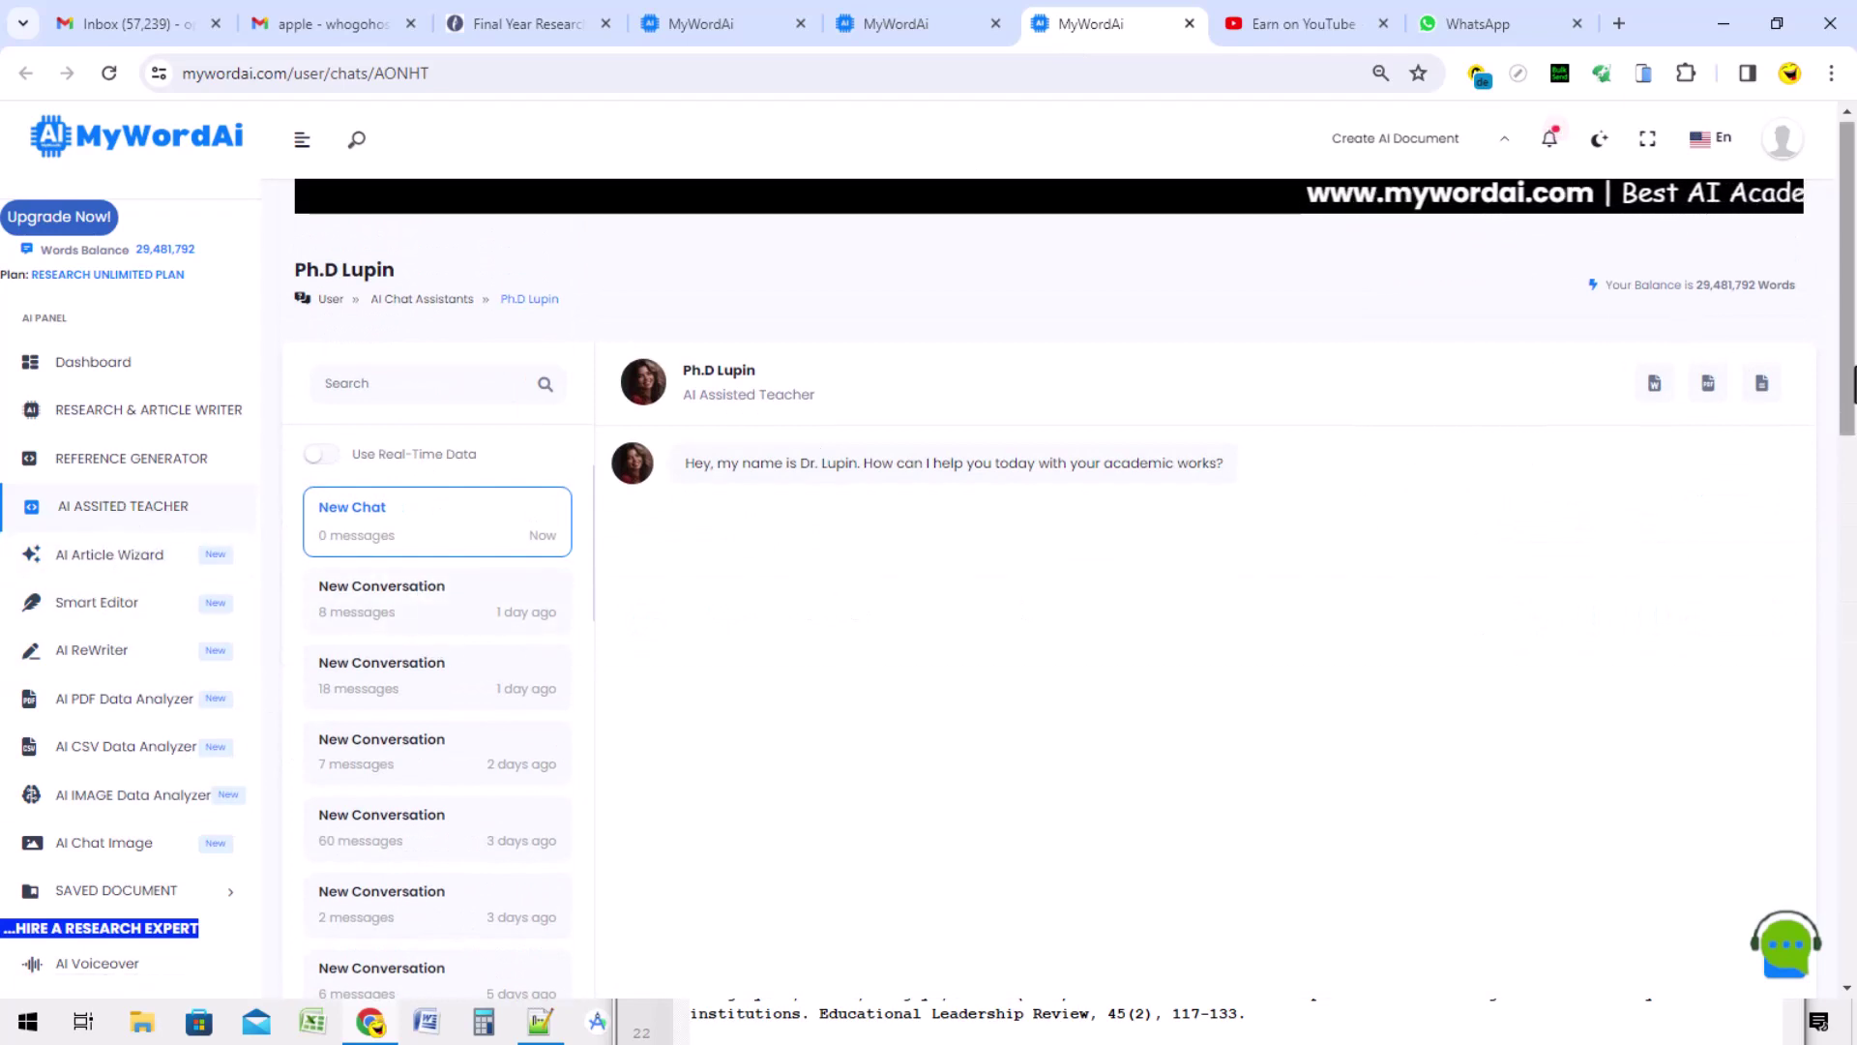
scroll(547, 646, "down", 5)
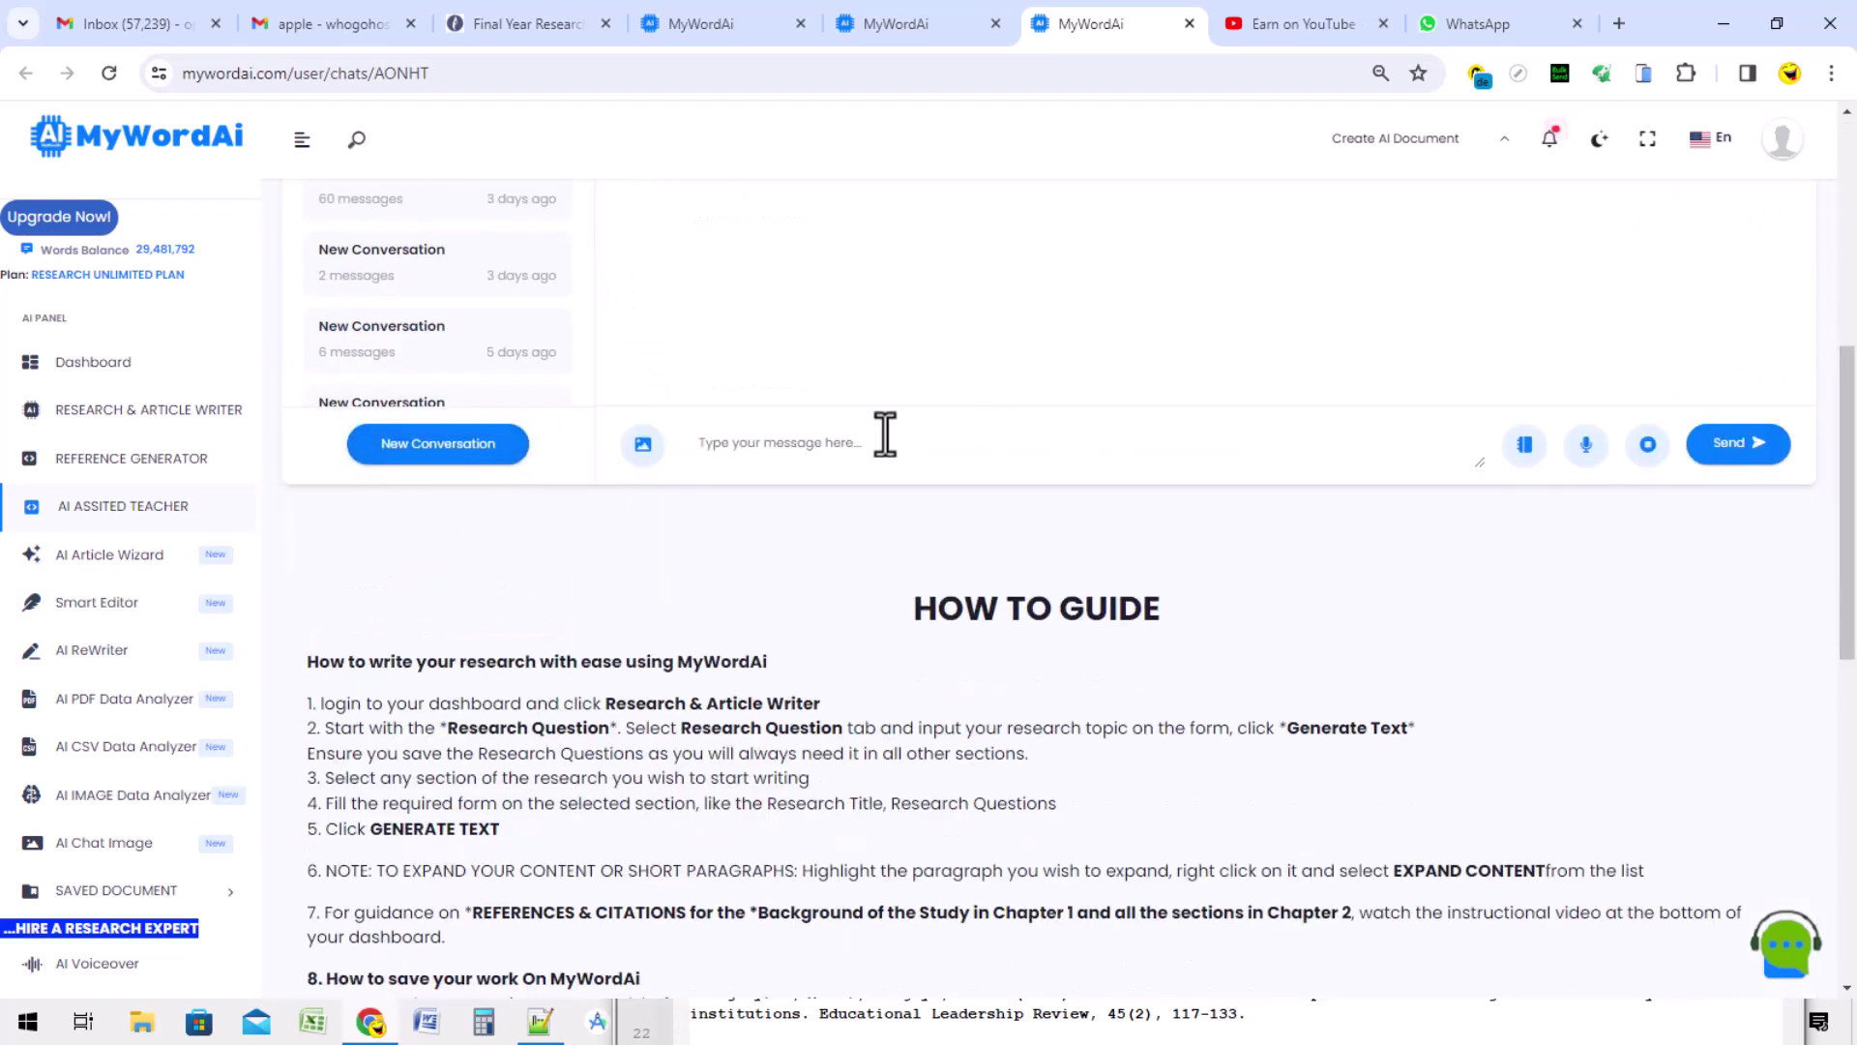
left_click(874, 447)
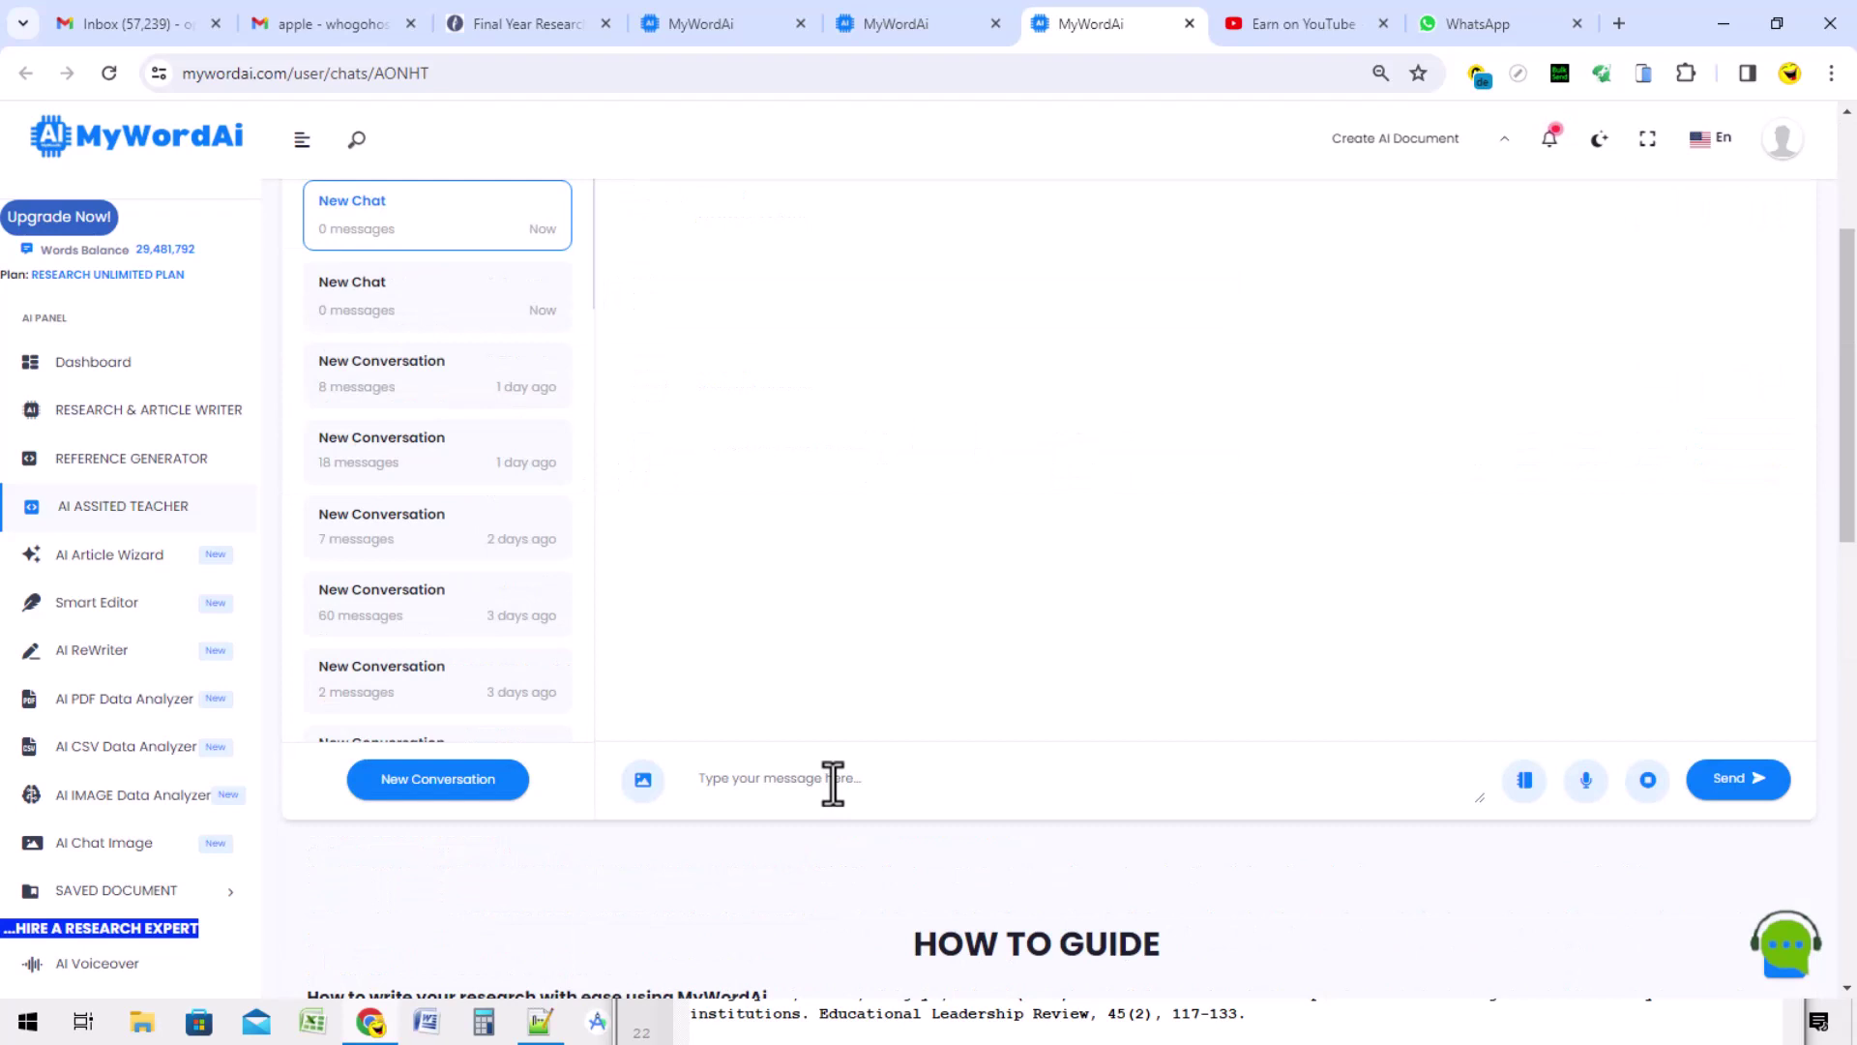
type("c:")
type("Labour dispute and management strategies as correlates of administrative effectiveness in federal universities in Nigeria.")
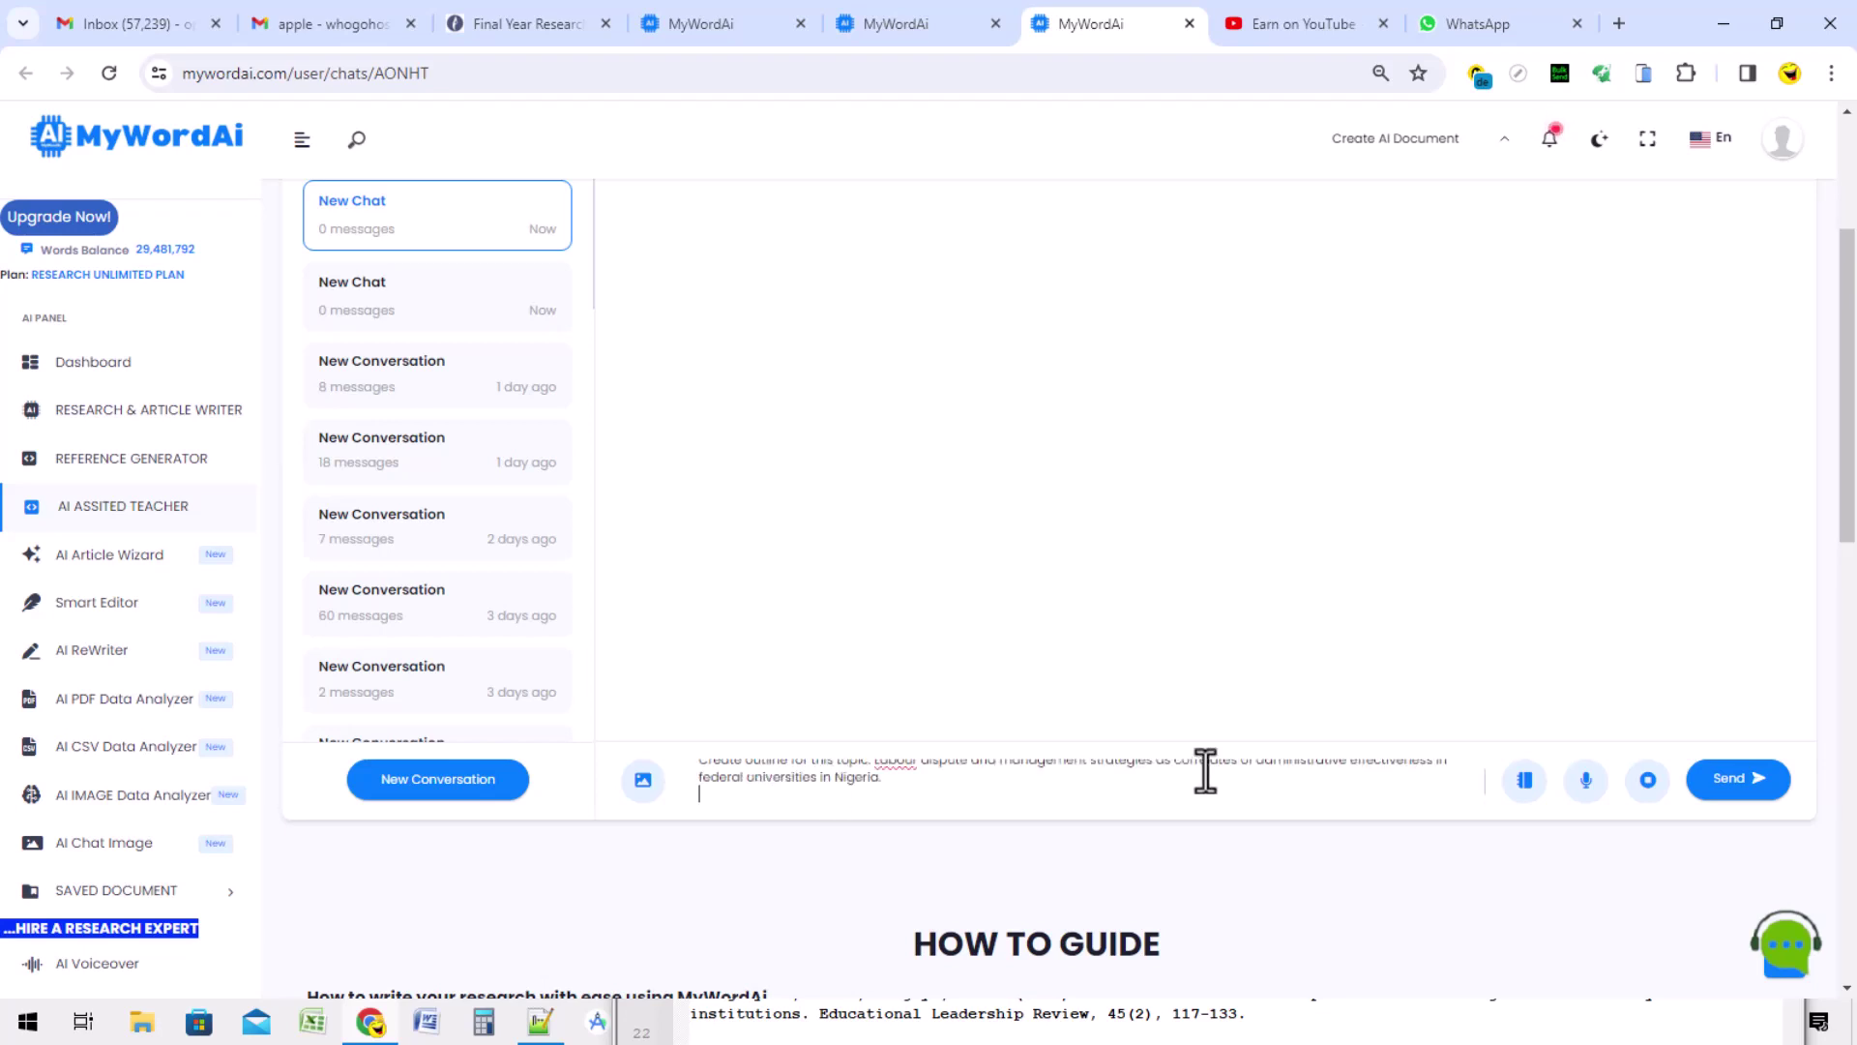
left_click(1730, 780)
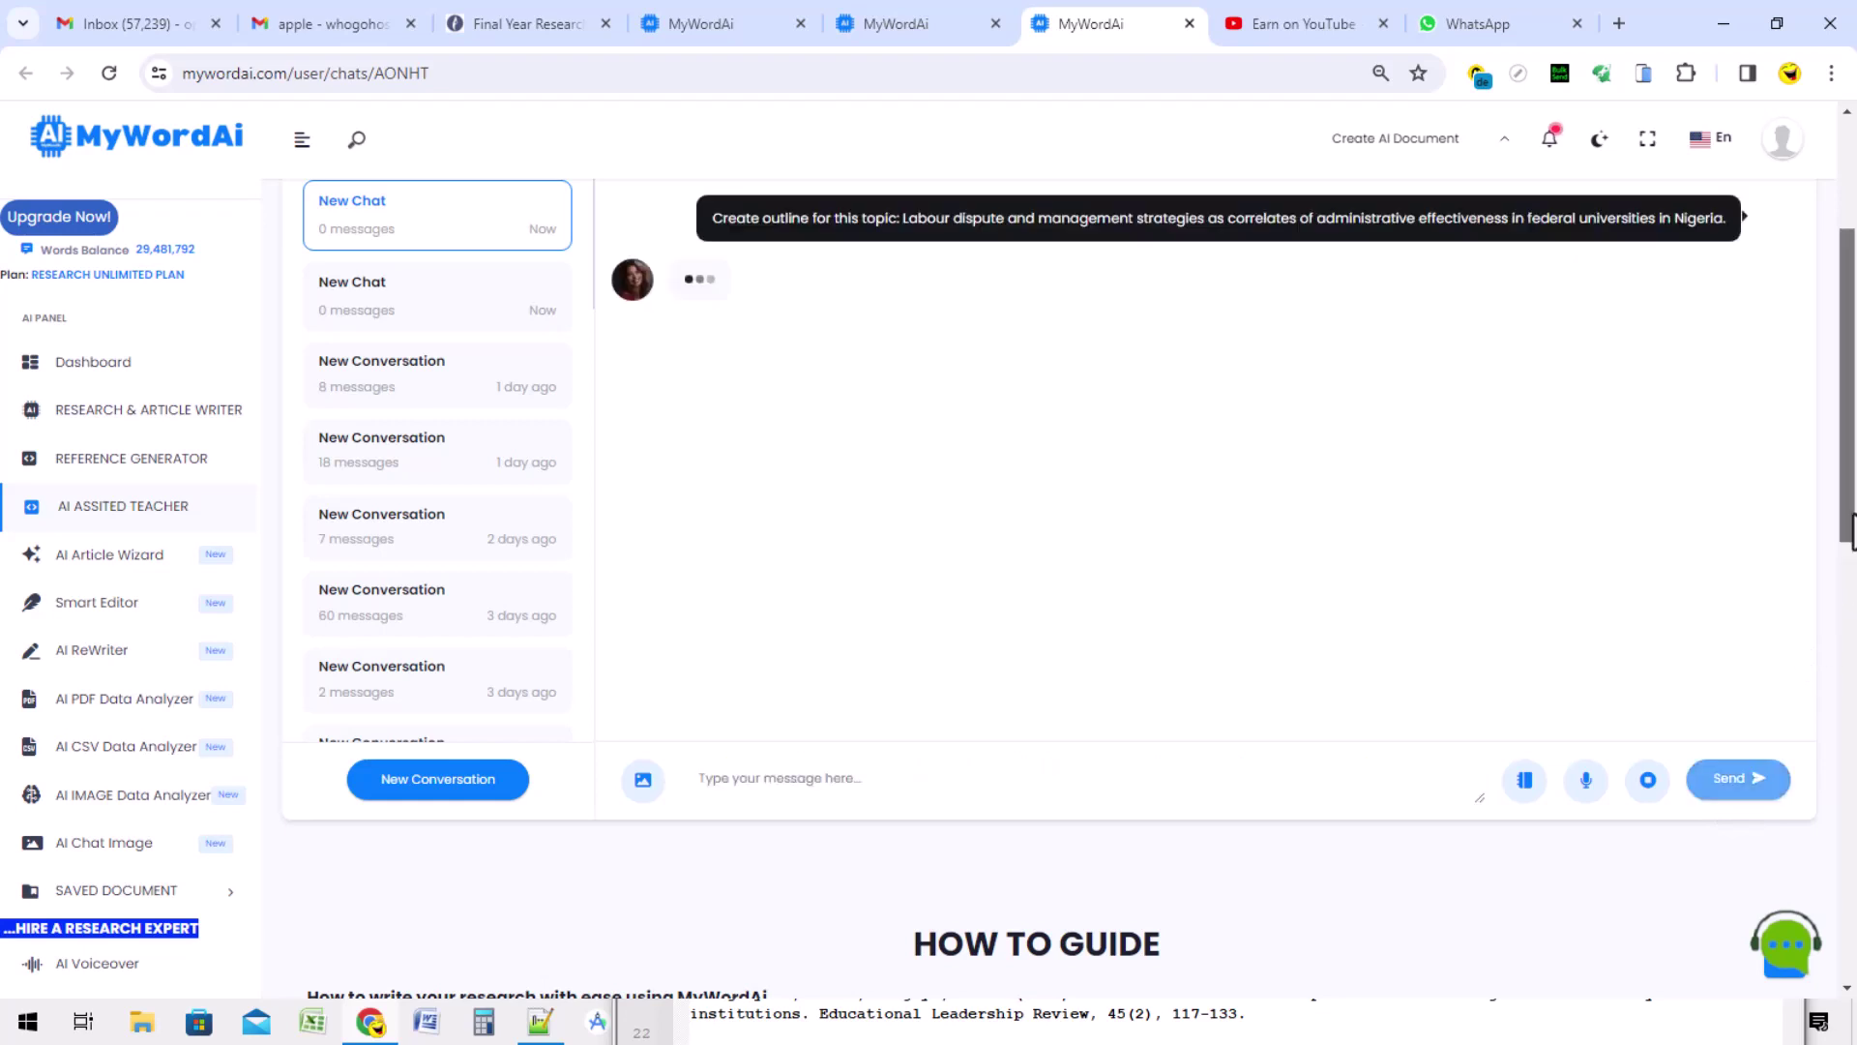
Copy the AI's full outline through 'VI. Conclusion' and return to the essay form
left_click_drag(1847, 542, 1847, 484)
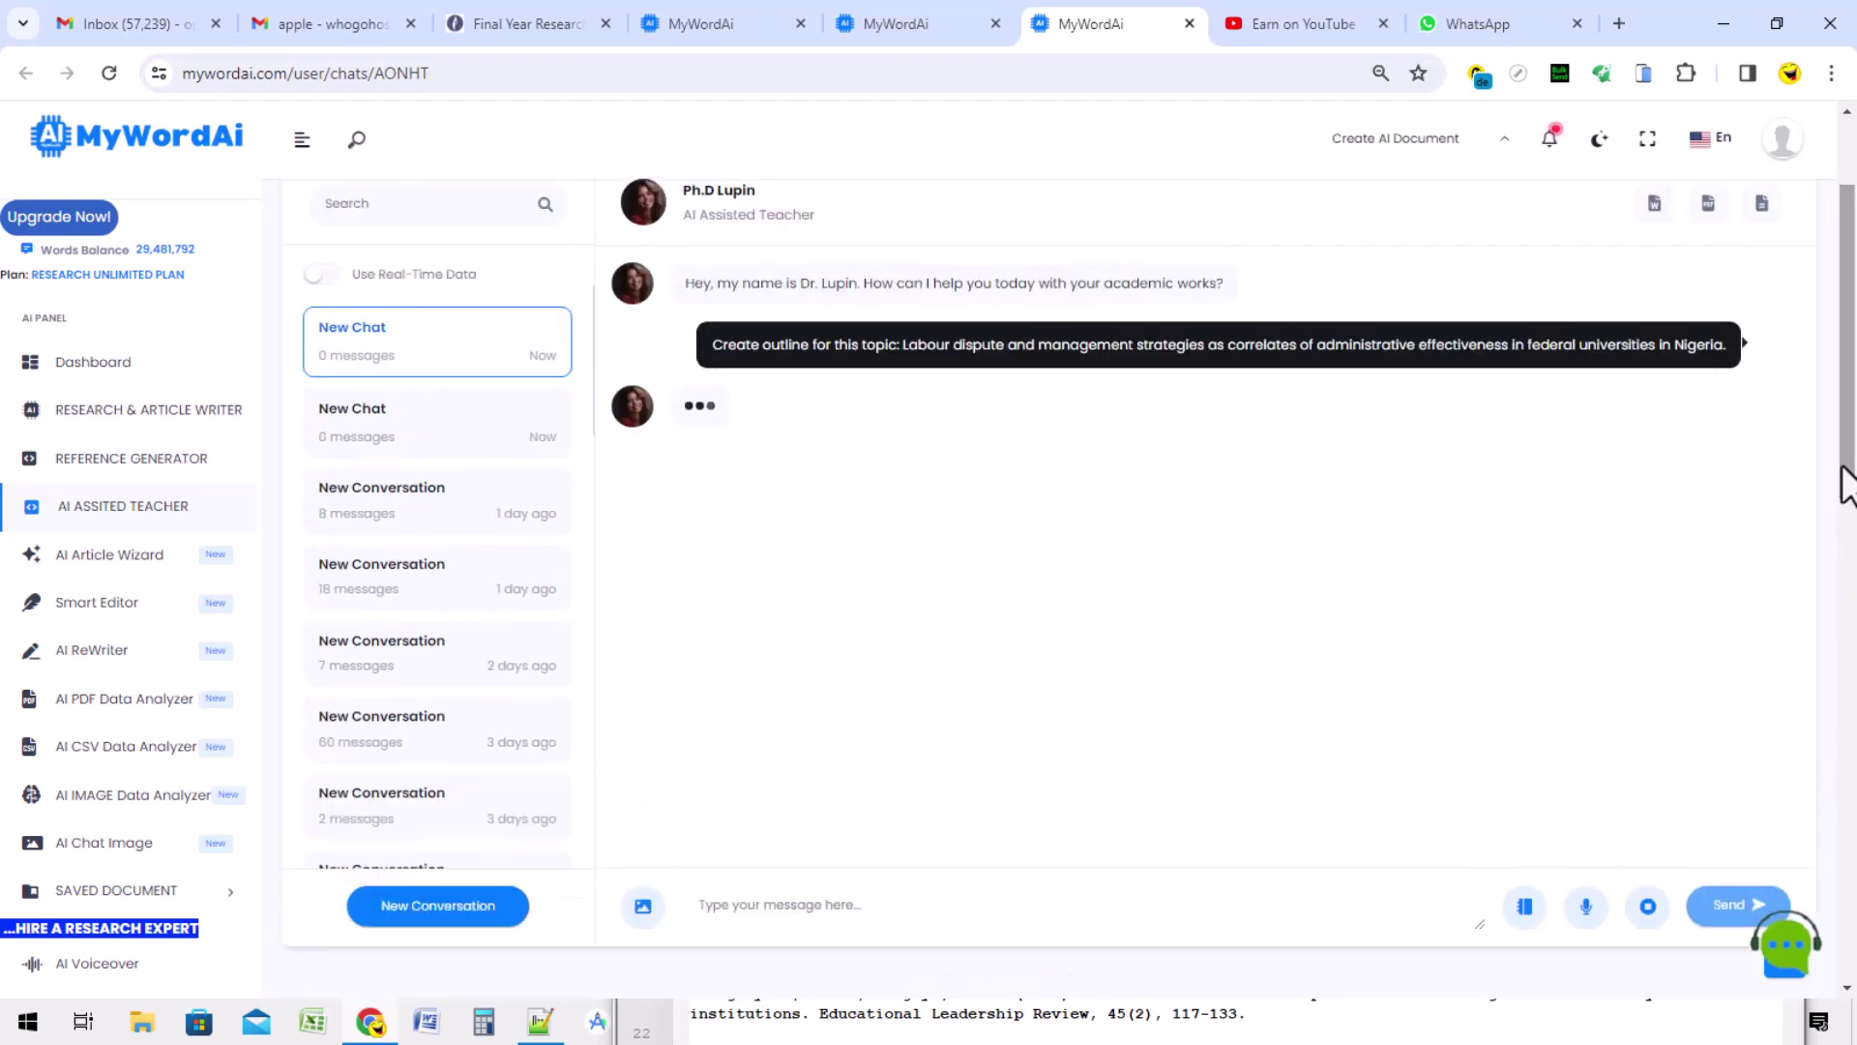
left_click_drag(1848, 484, 1851, 339)
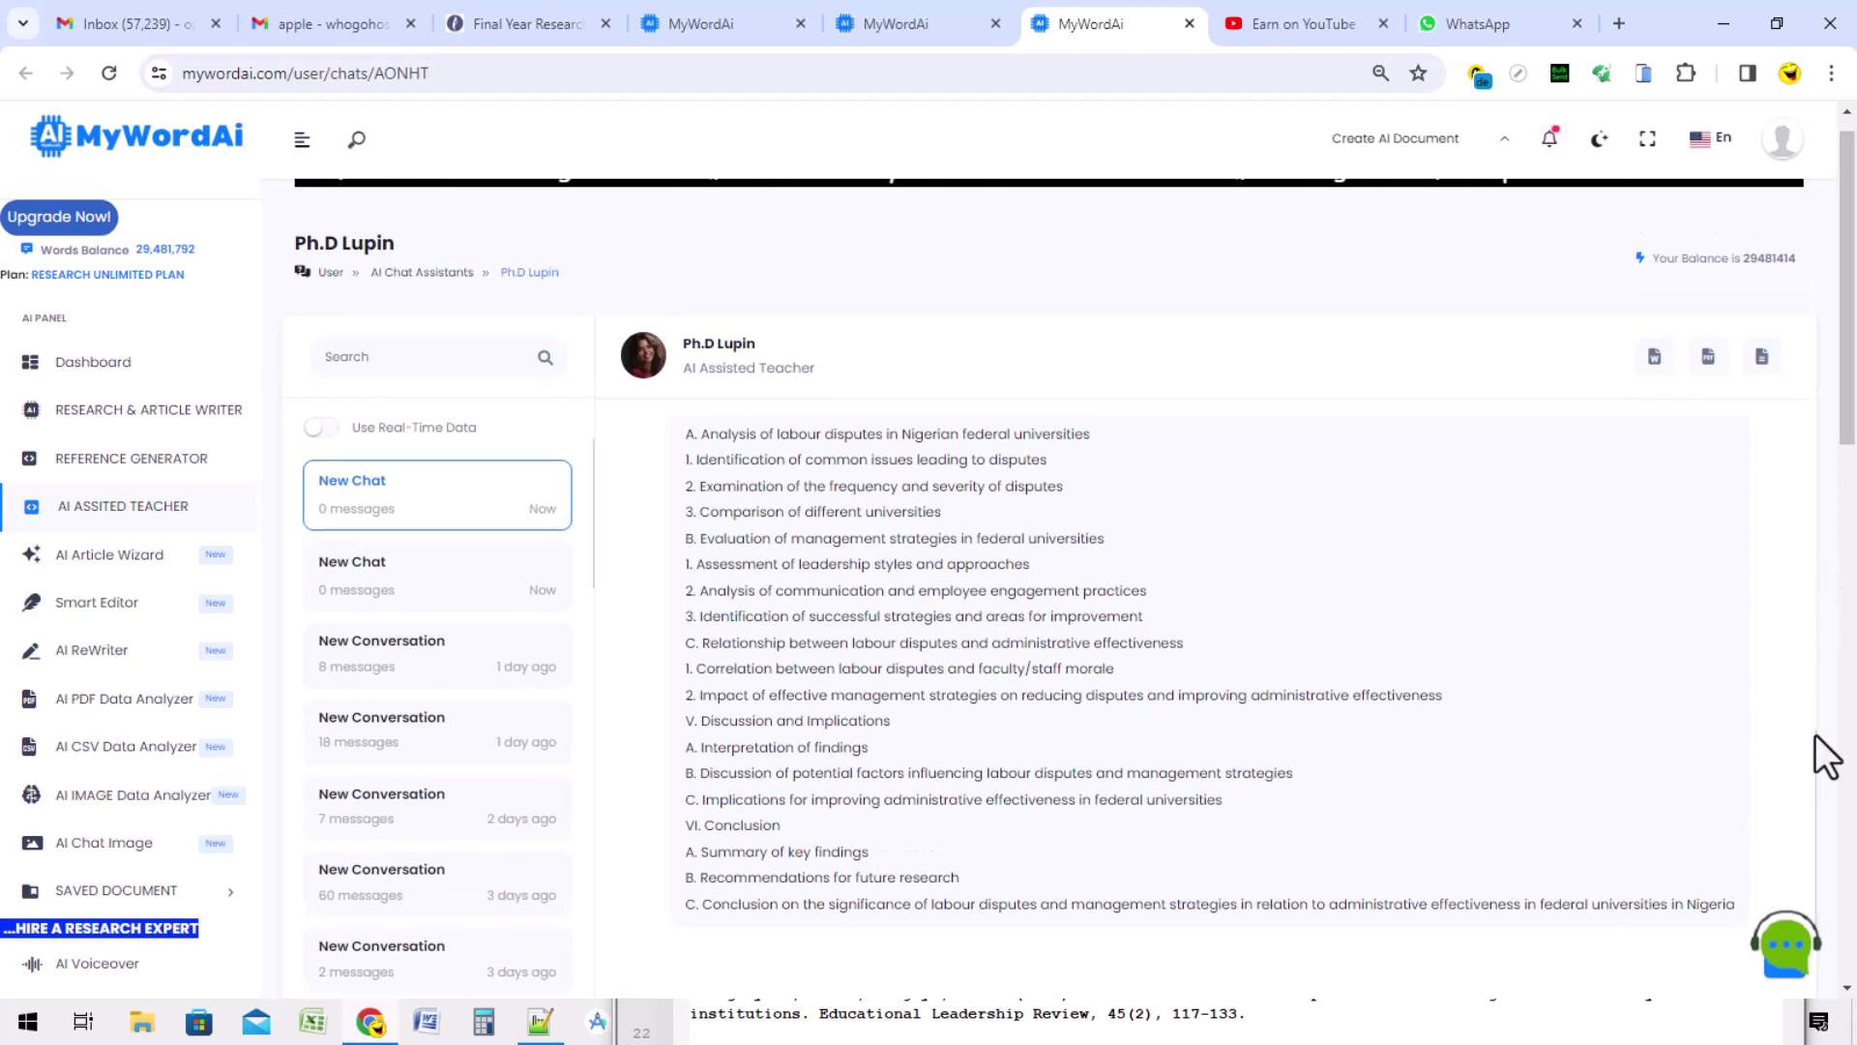
scroll(1817, 677, "up", 2)
left_click_drag(1827, 677, 1828, 455)
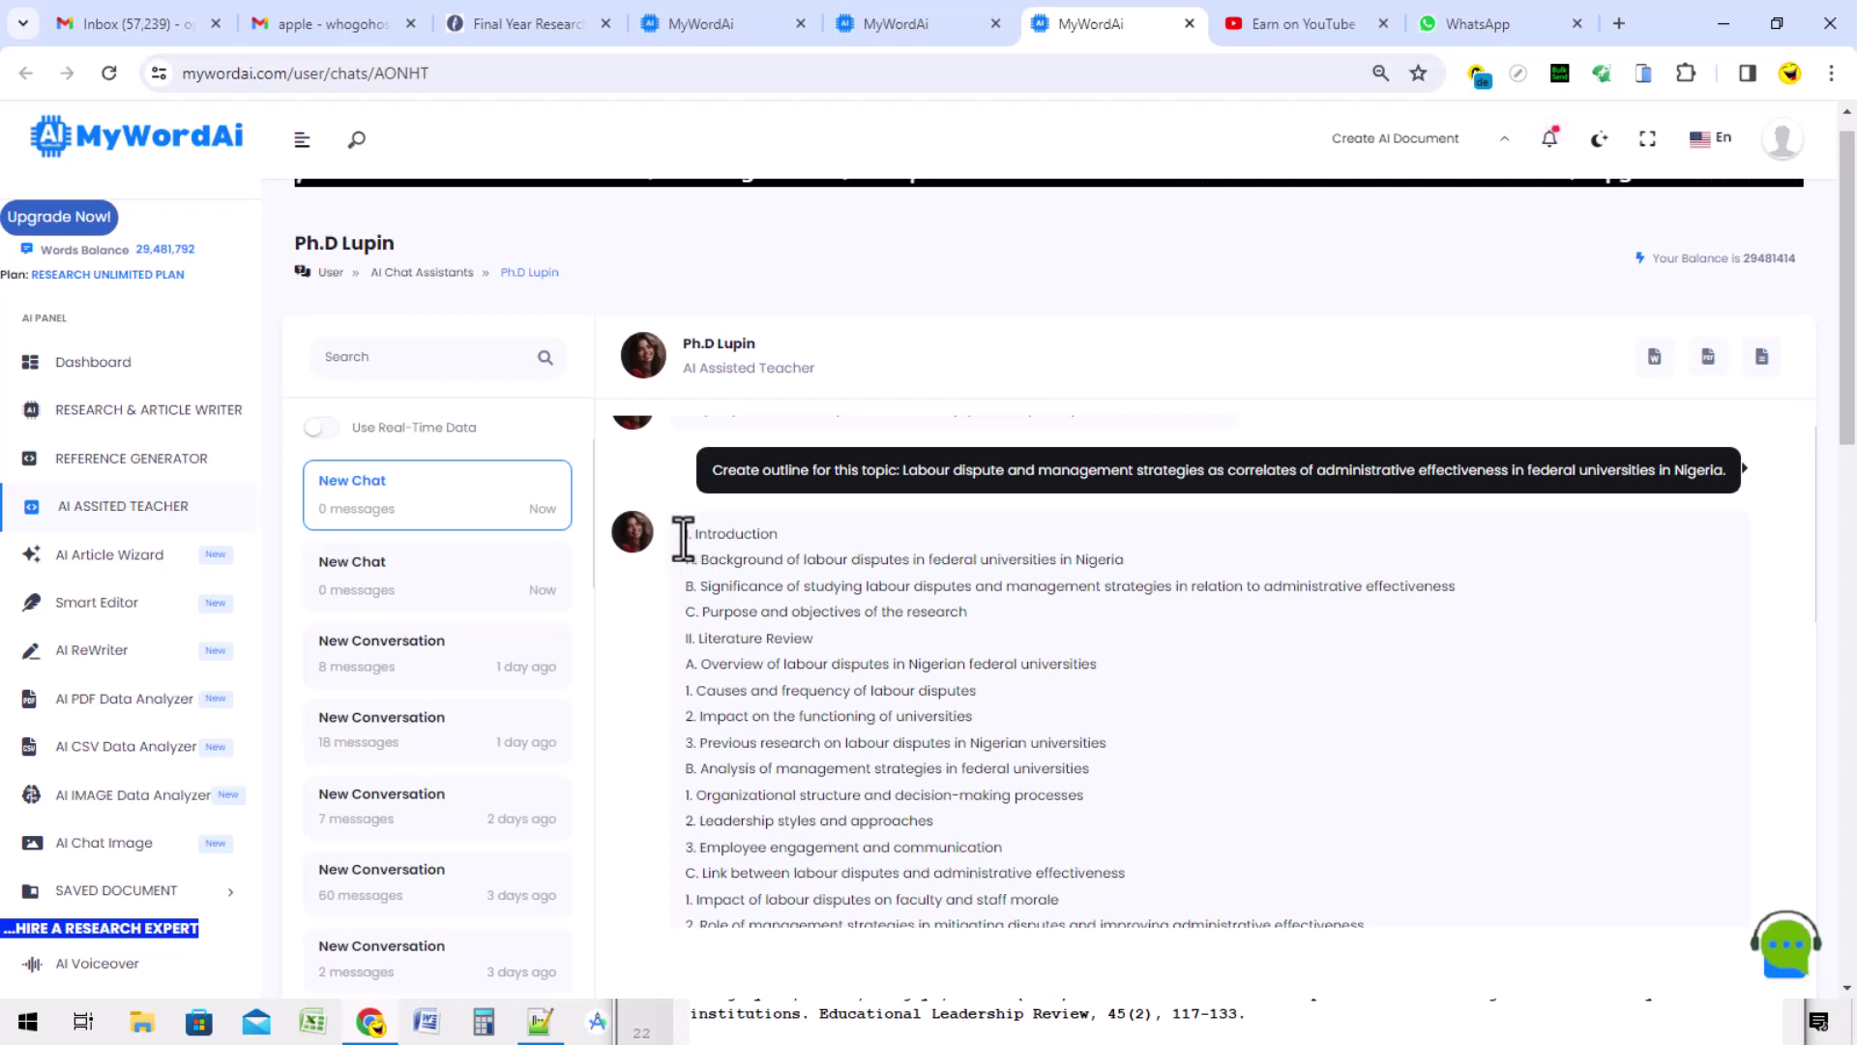
left_click_drag(687, 533, 1063, 821)
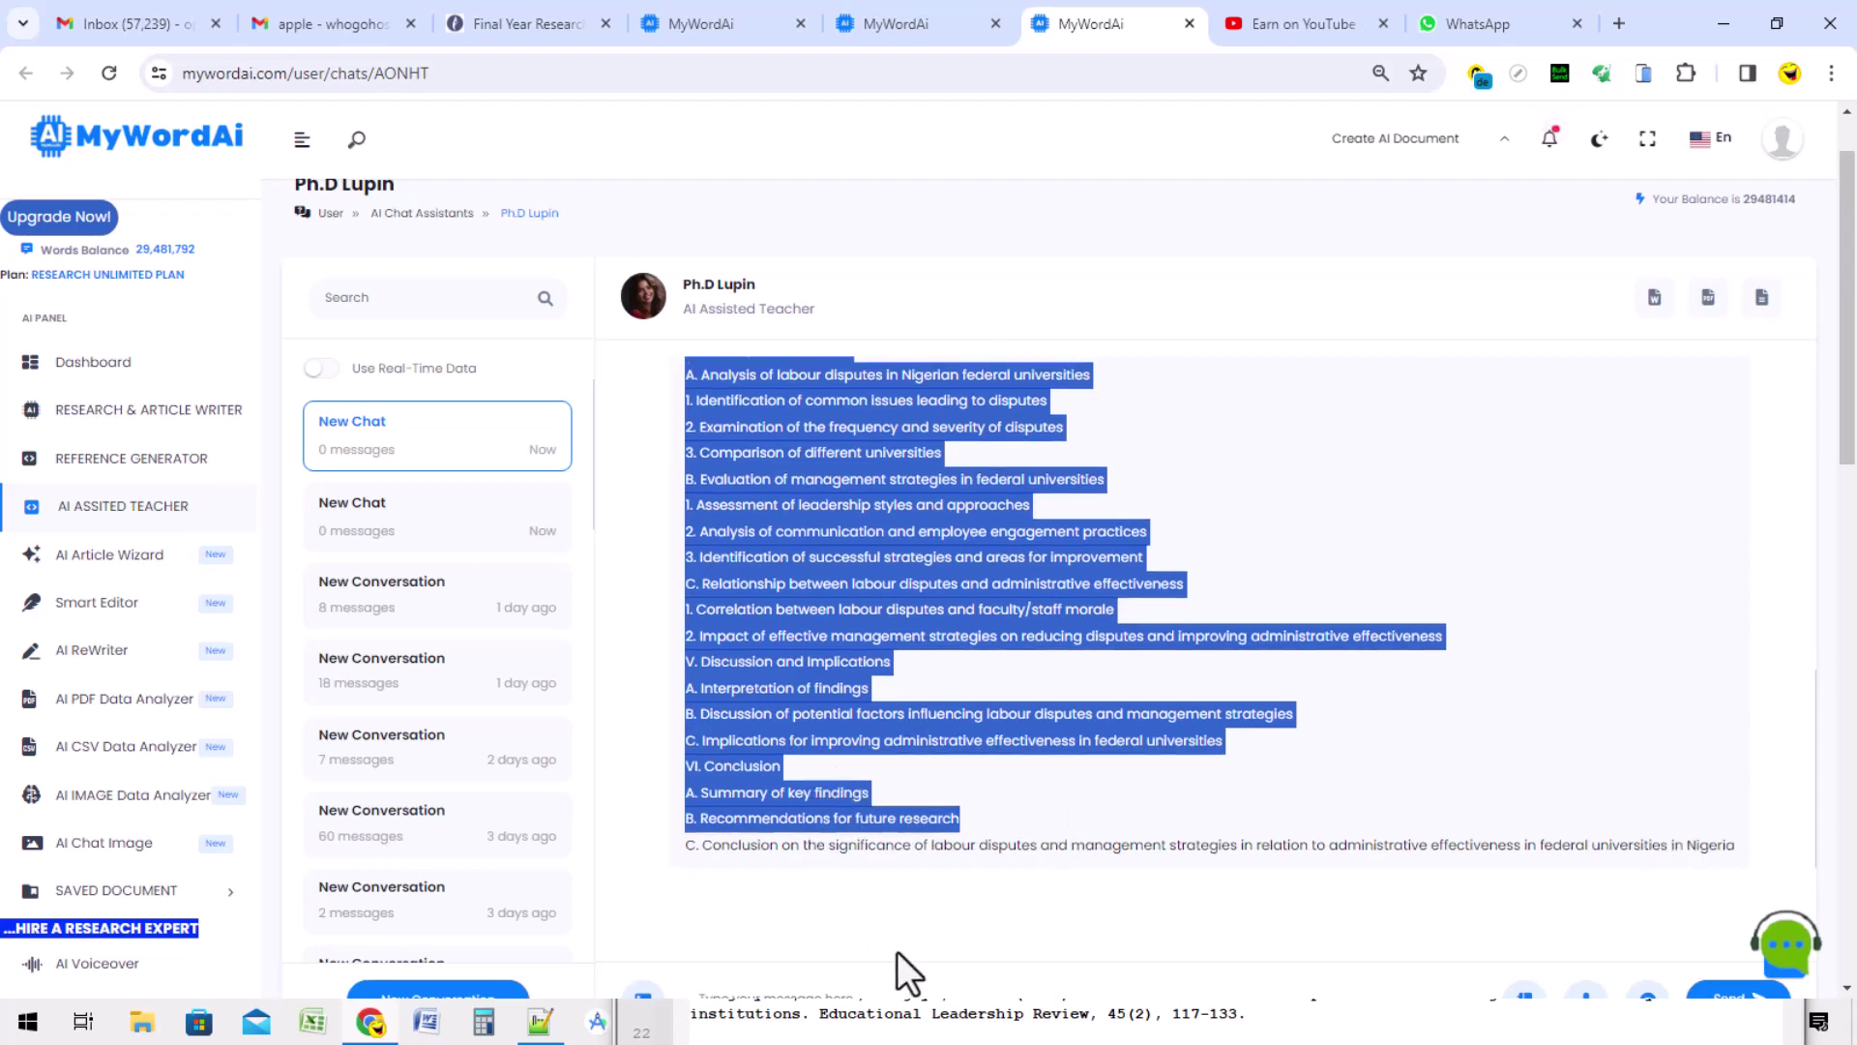
key("shift+Down")
key("shift+End")
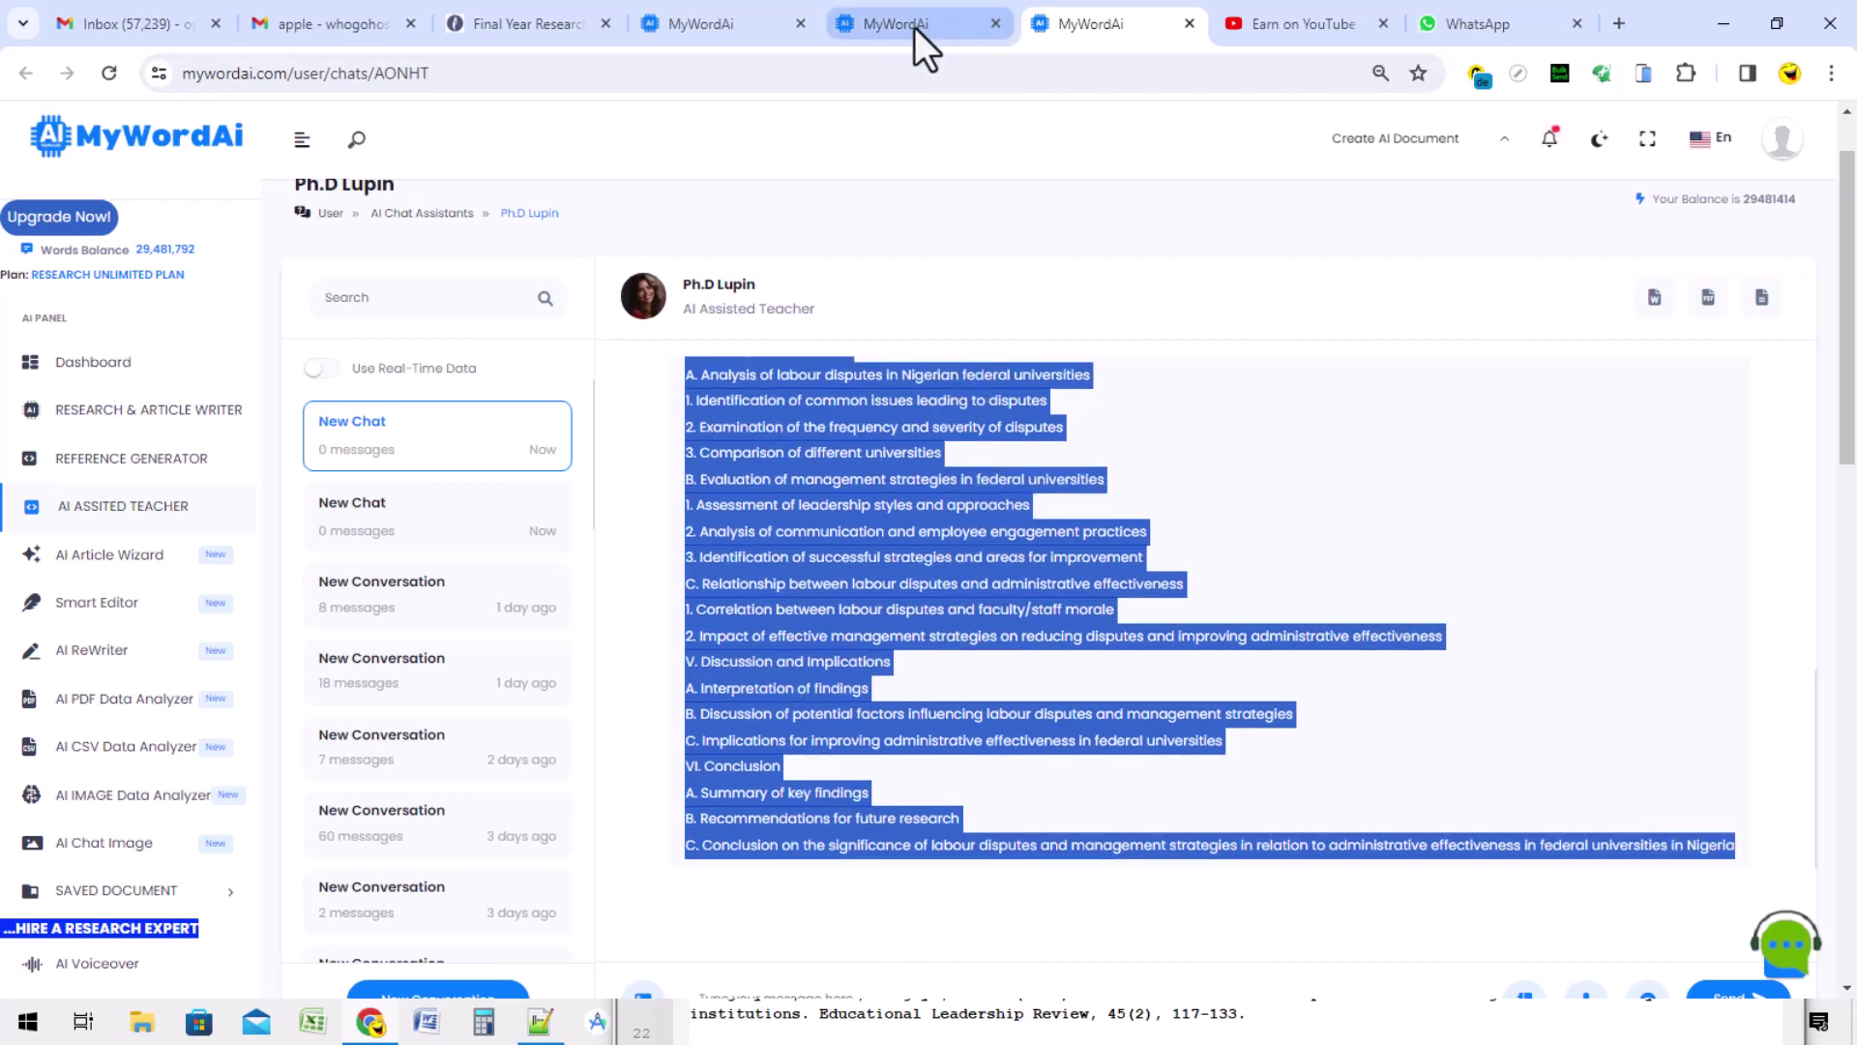
left_click(909, 25)
Paste the copied outline into the essay form's Subheadings box
left_click(477, 572)
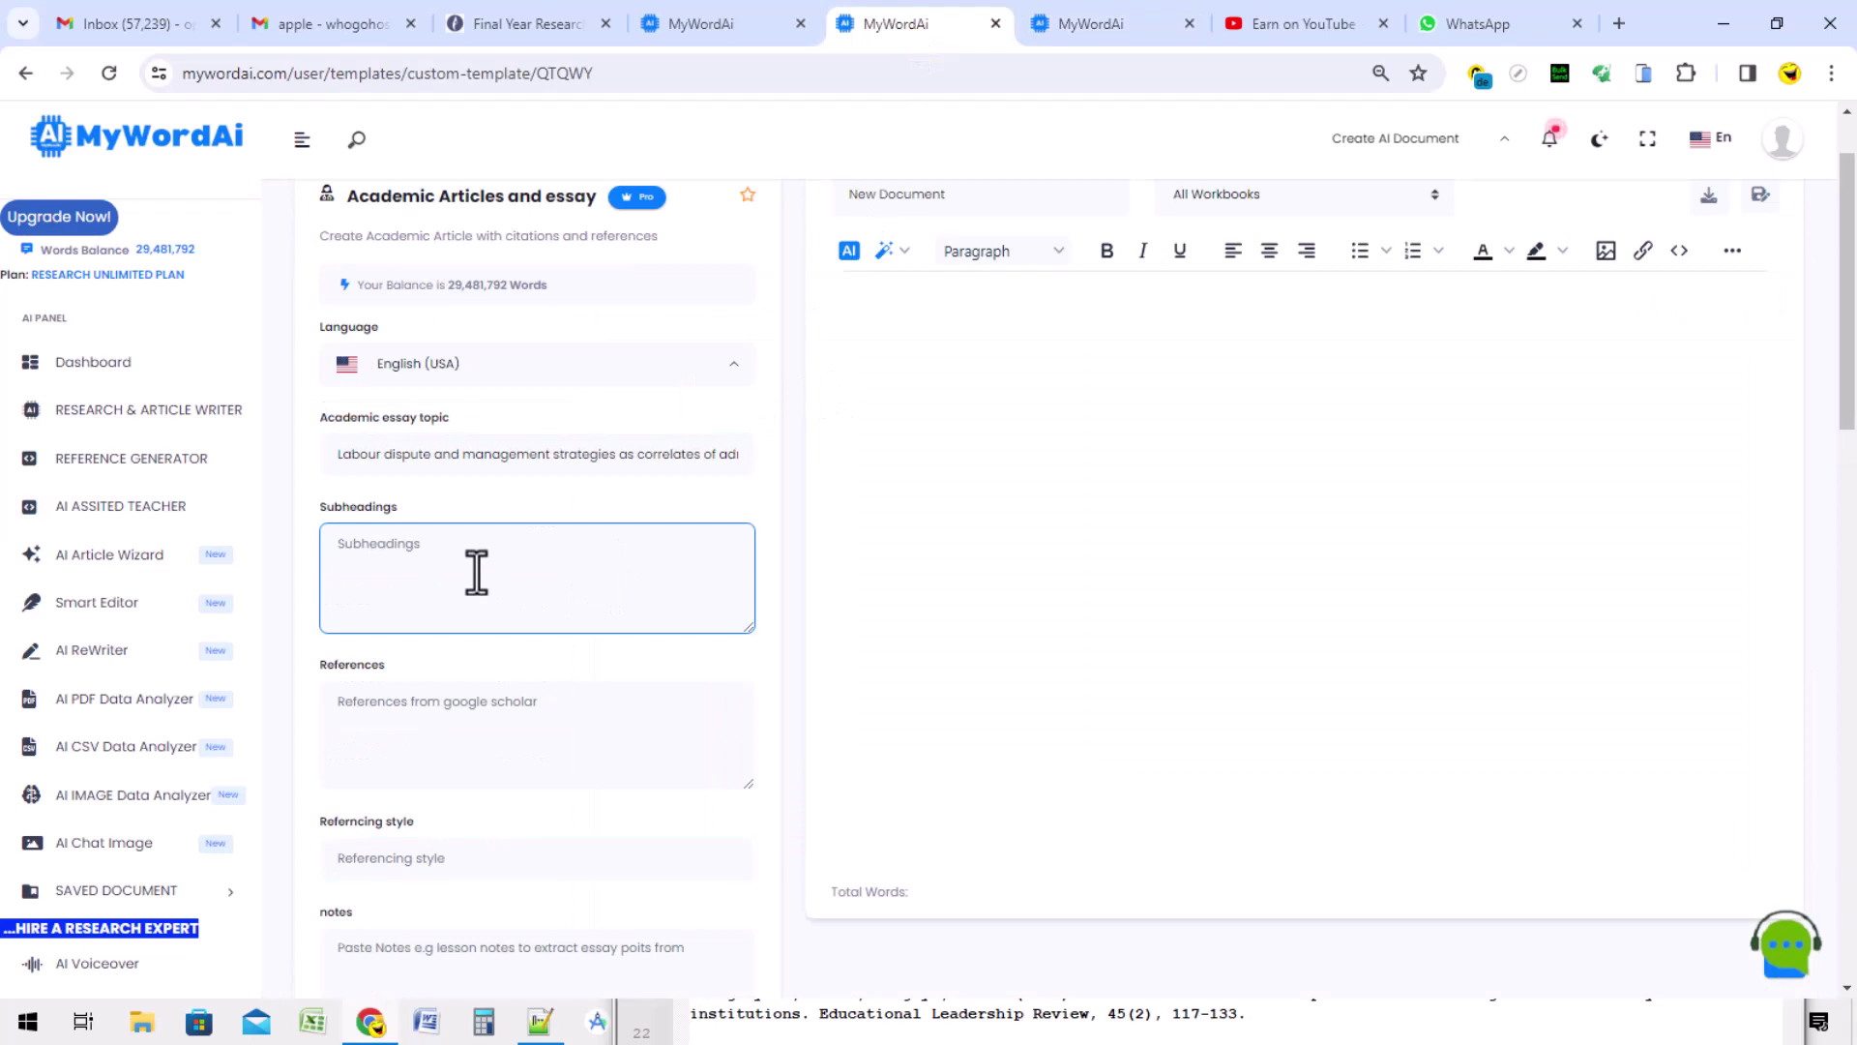
right_click(476, 569)
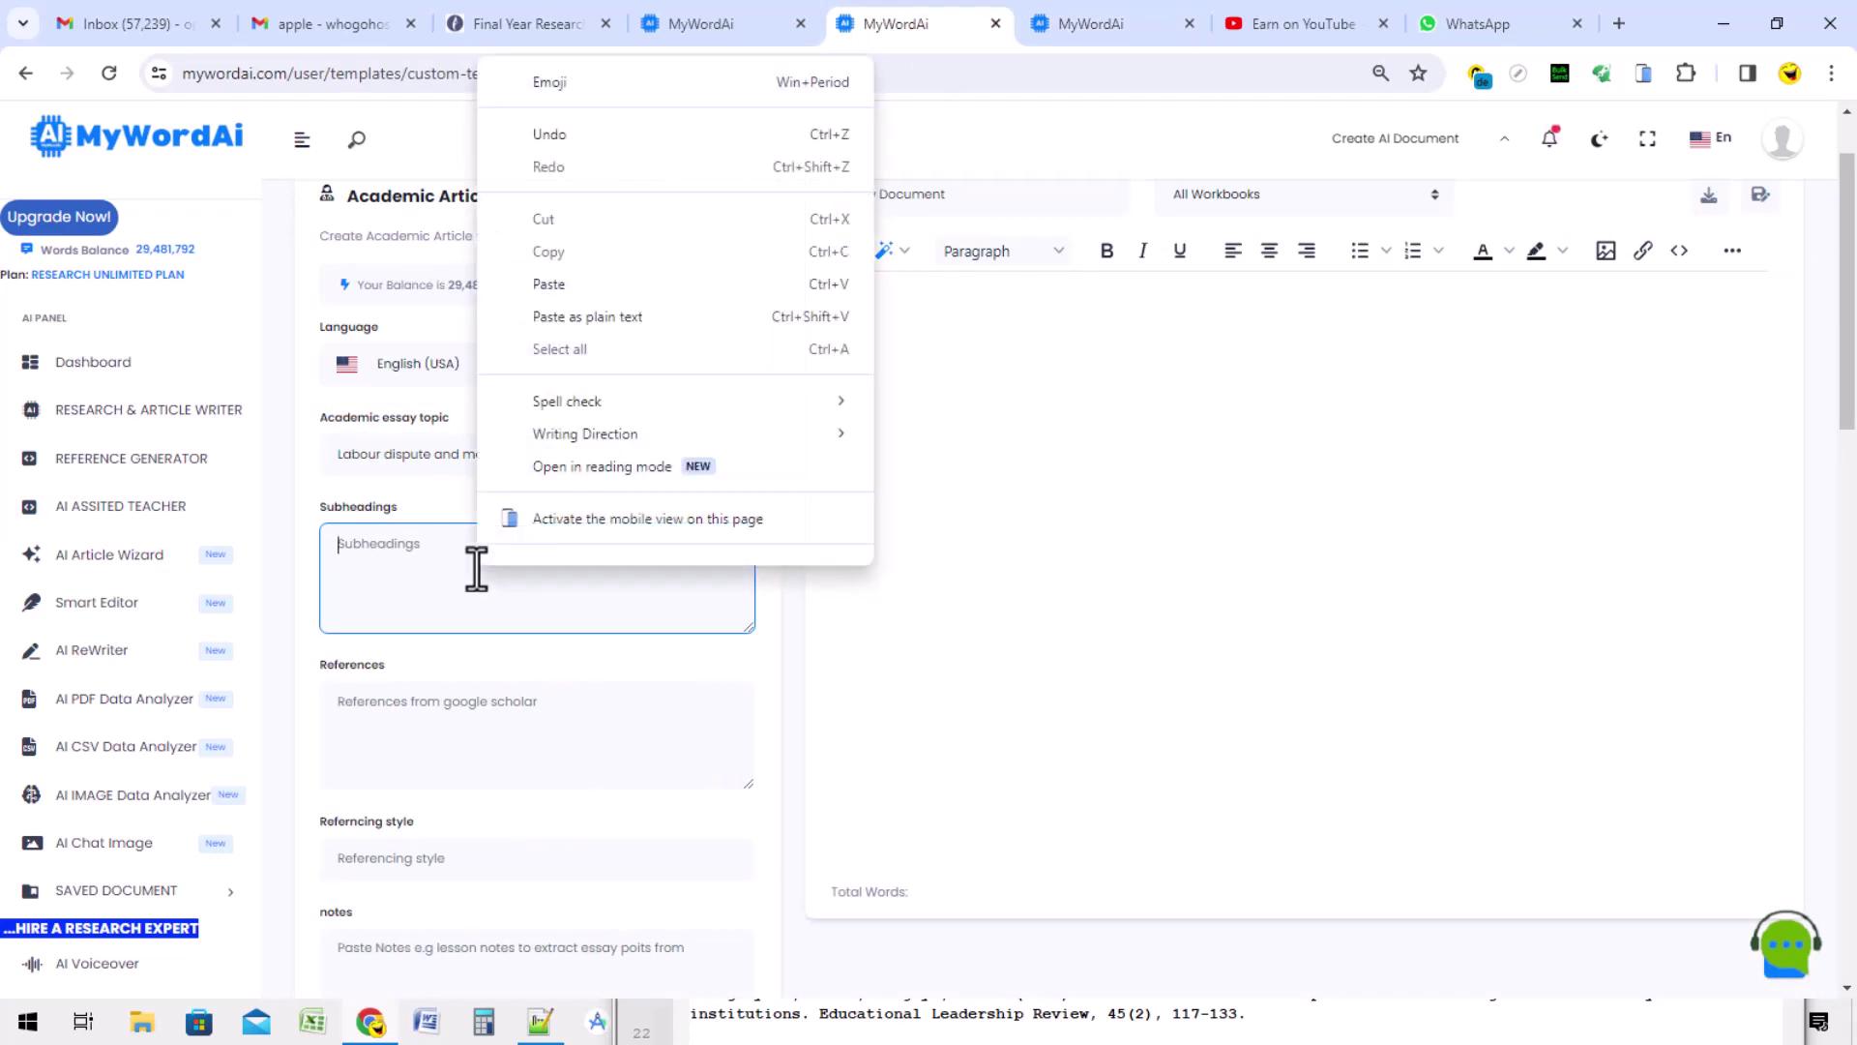
left_click(586, 283)
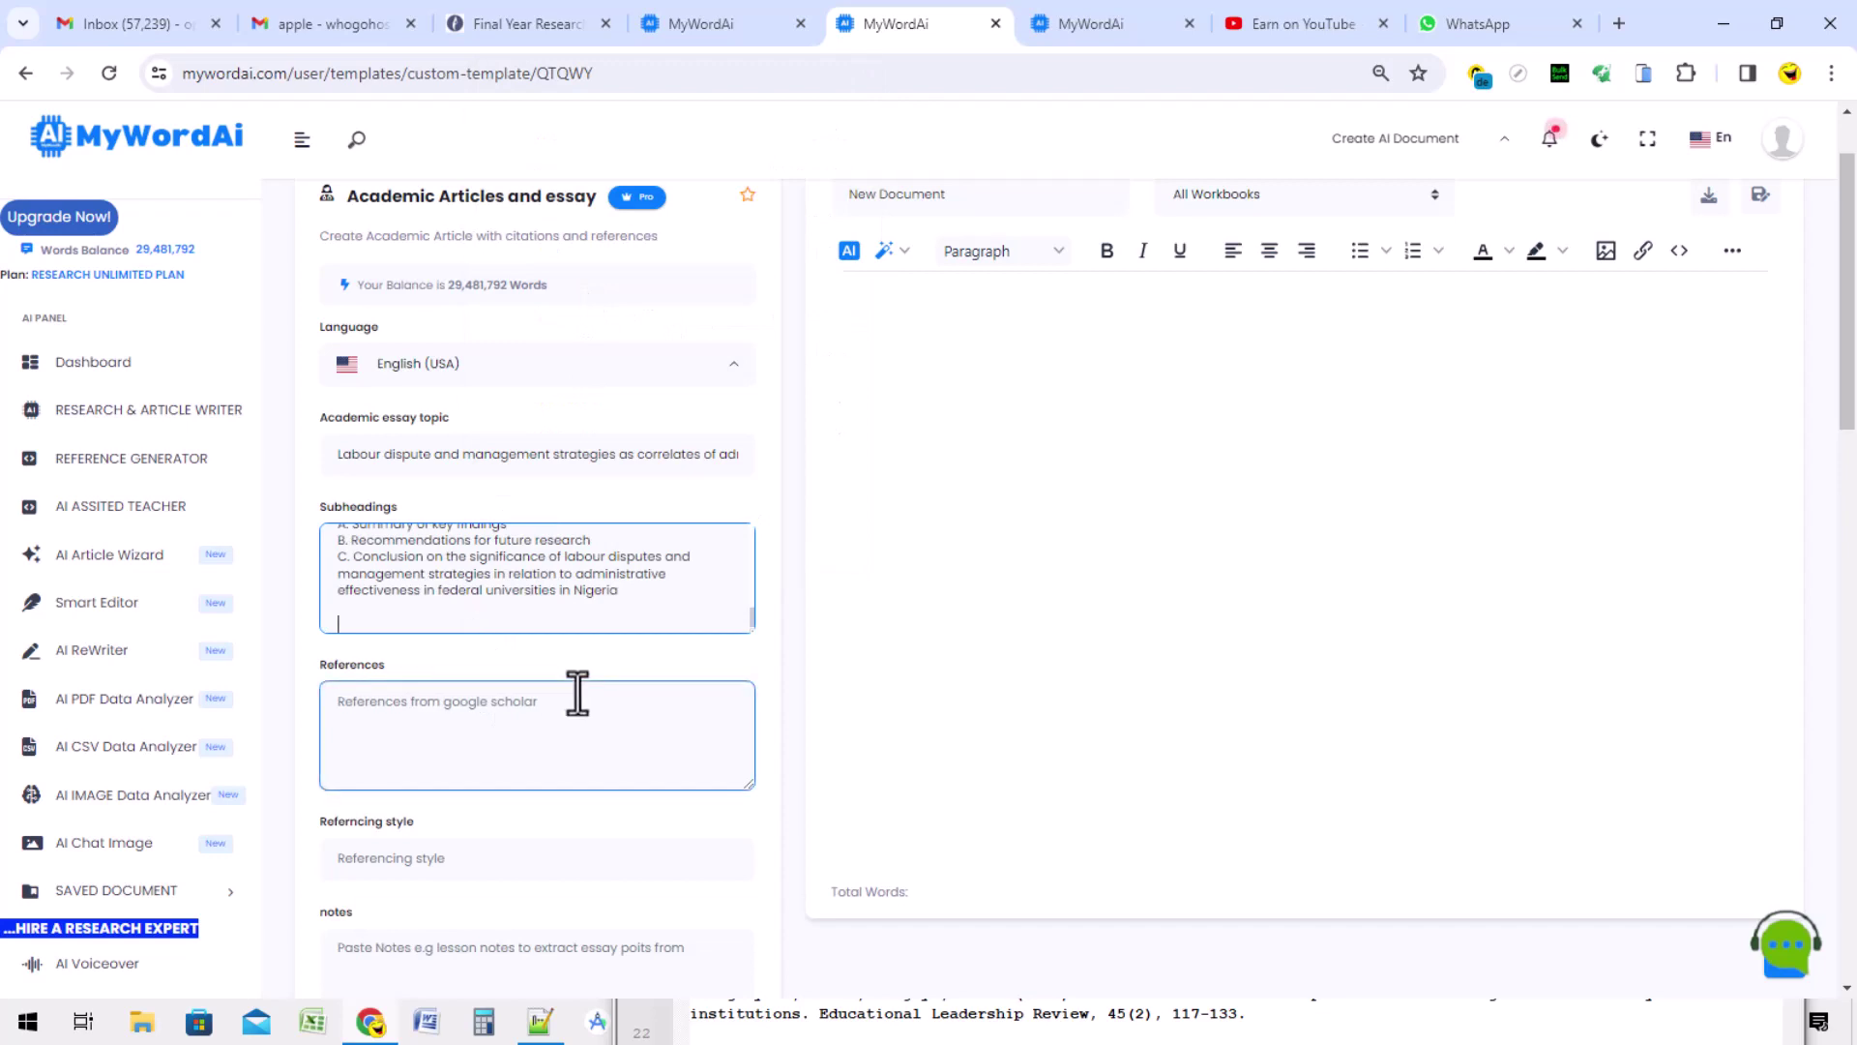
left_click(518, 738)
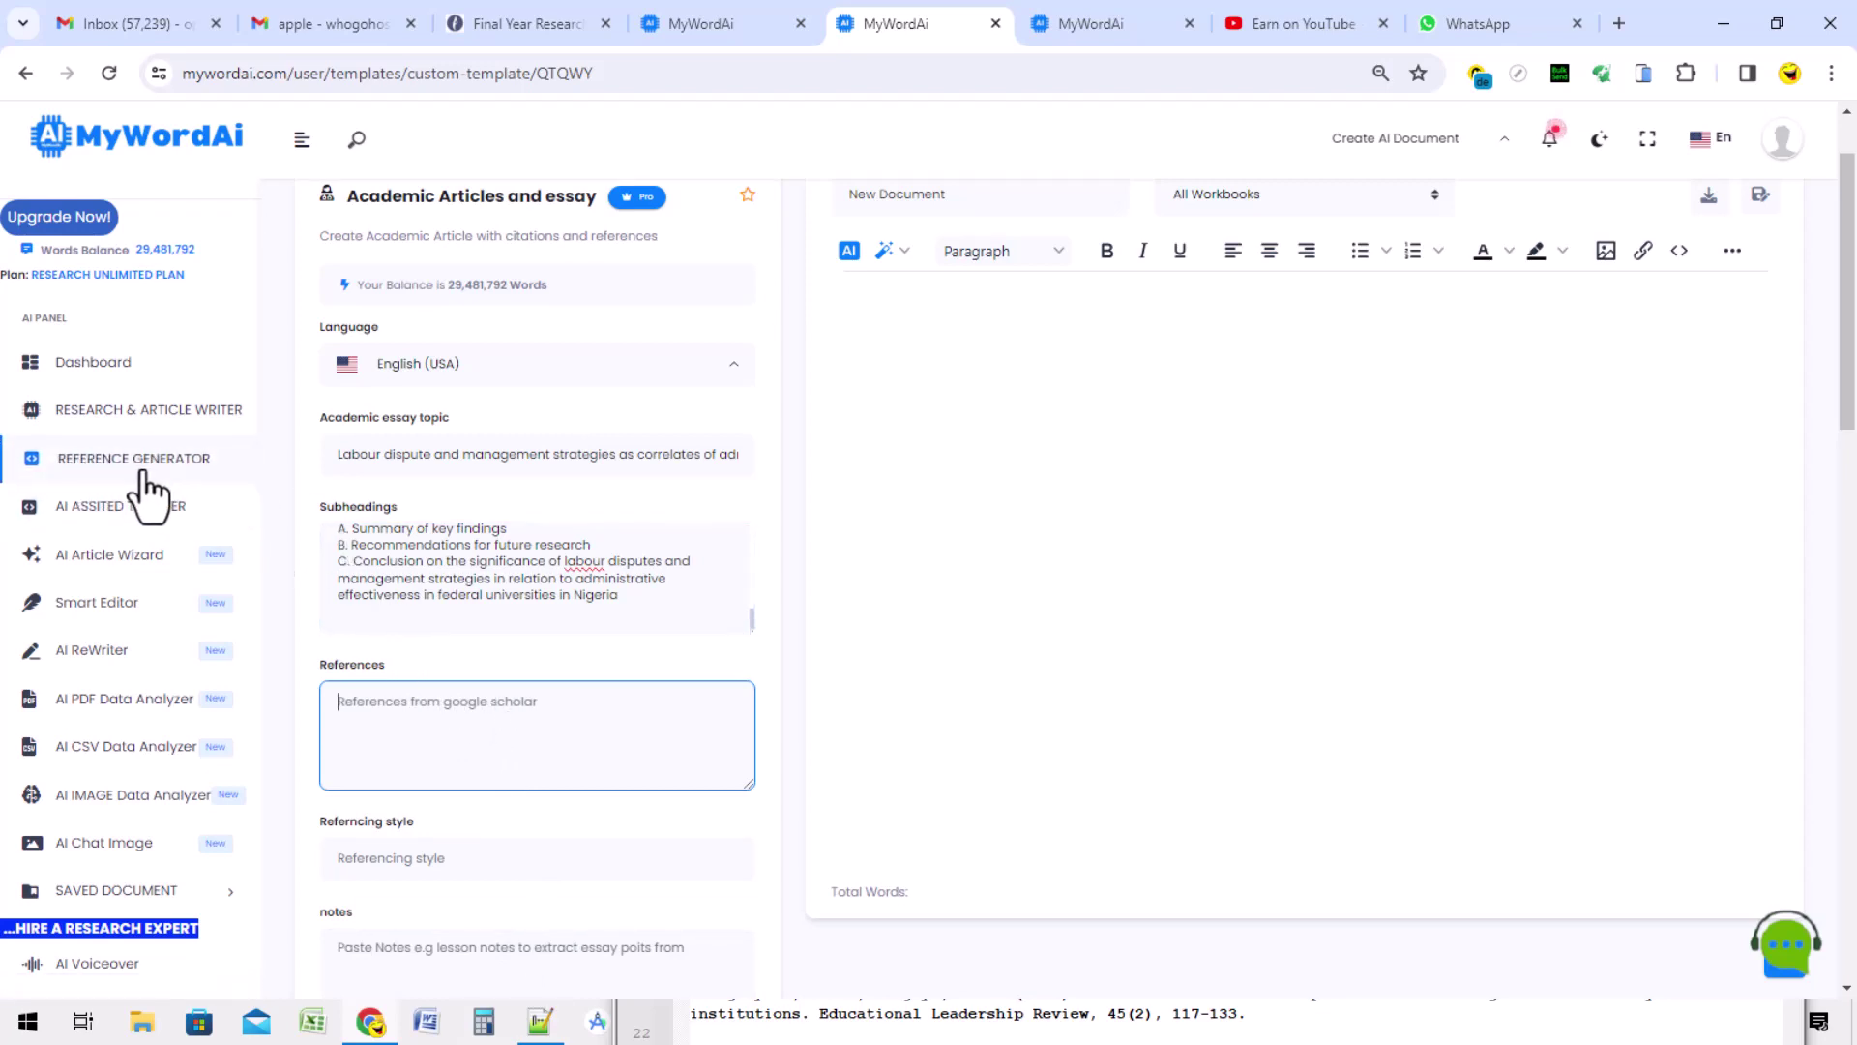
left_click(399, 451)
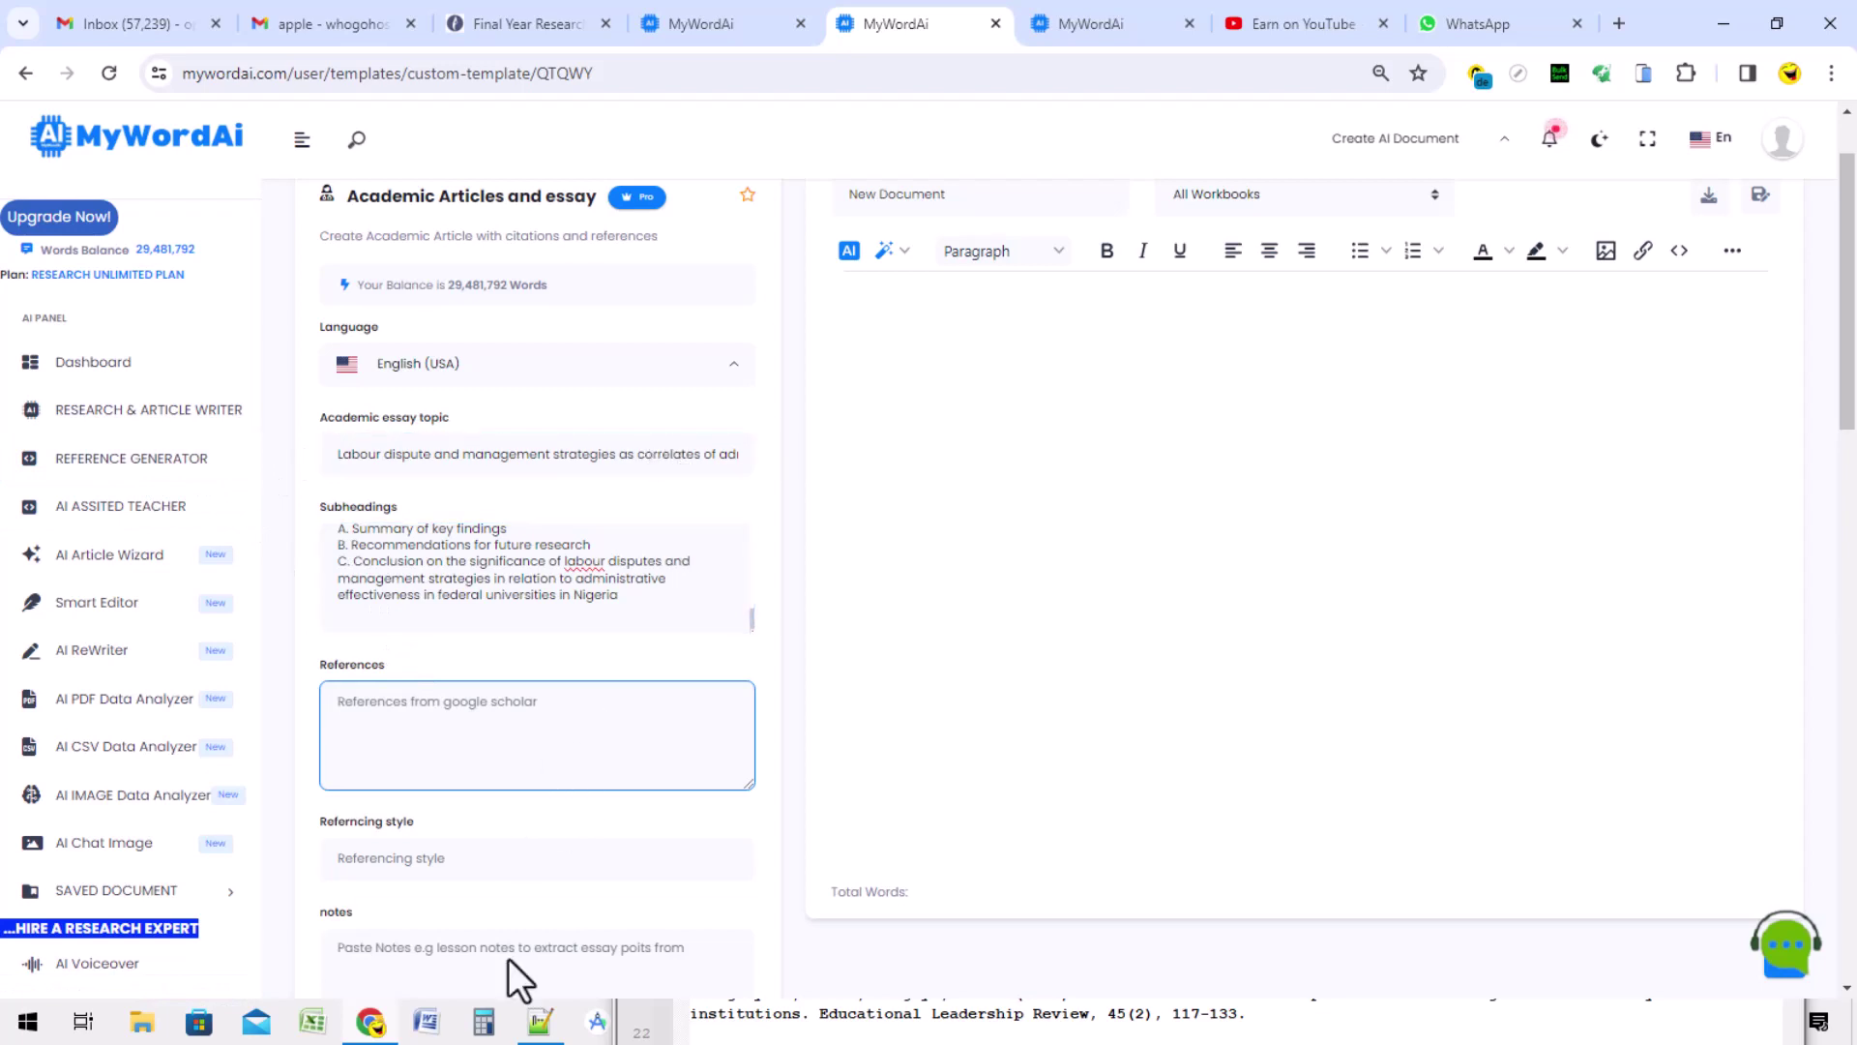
Maximize Notepad++ and copy all 15 references from lines 7–35
left_click(542, 1023)
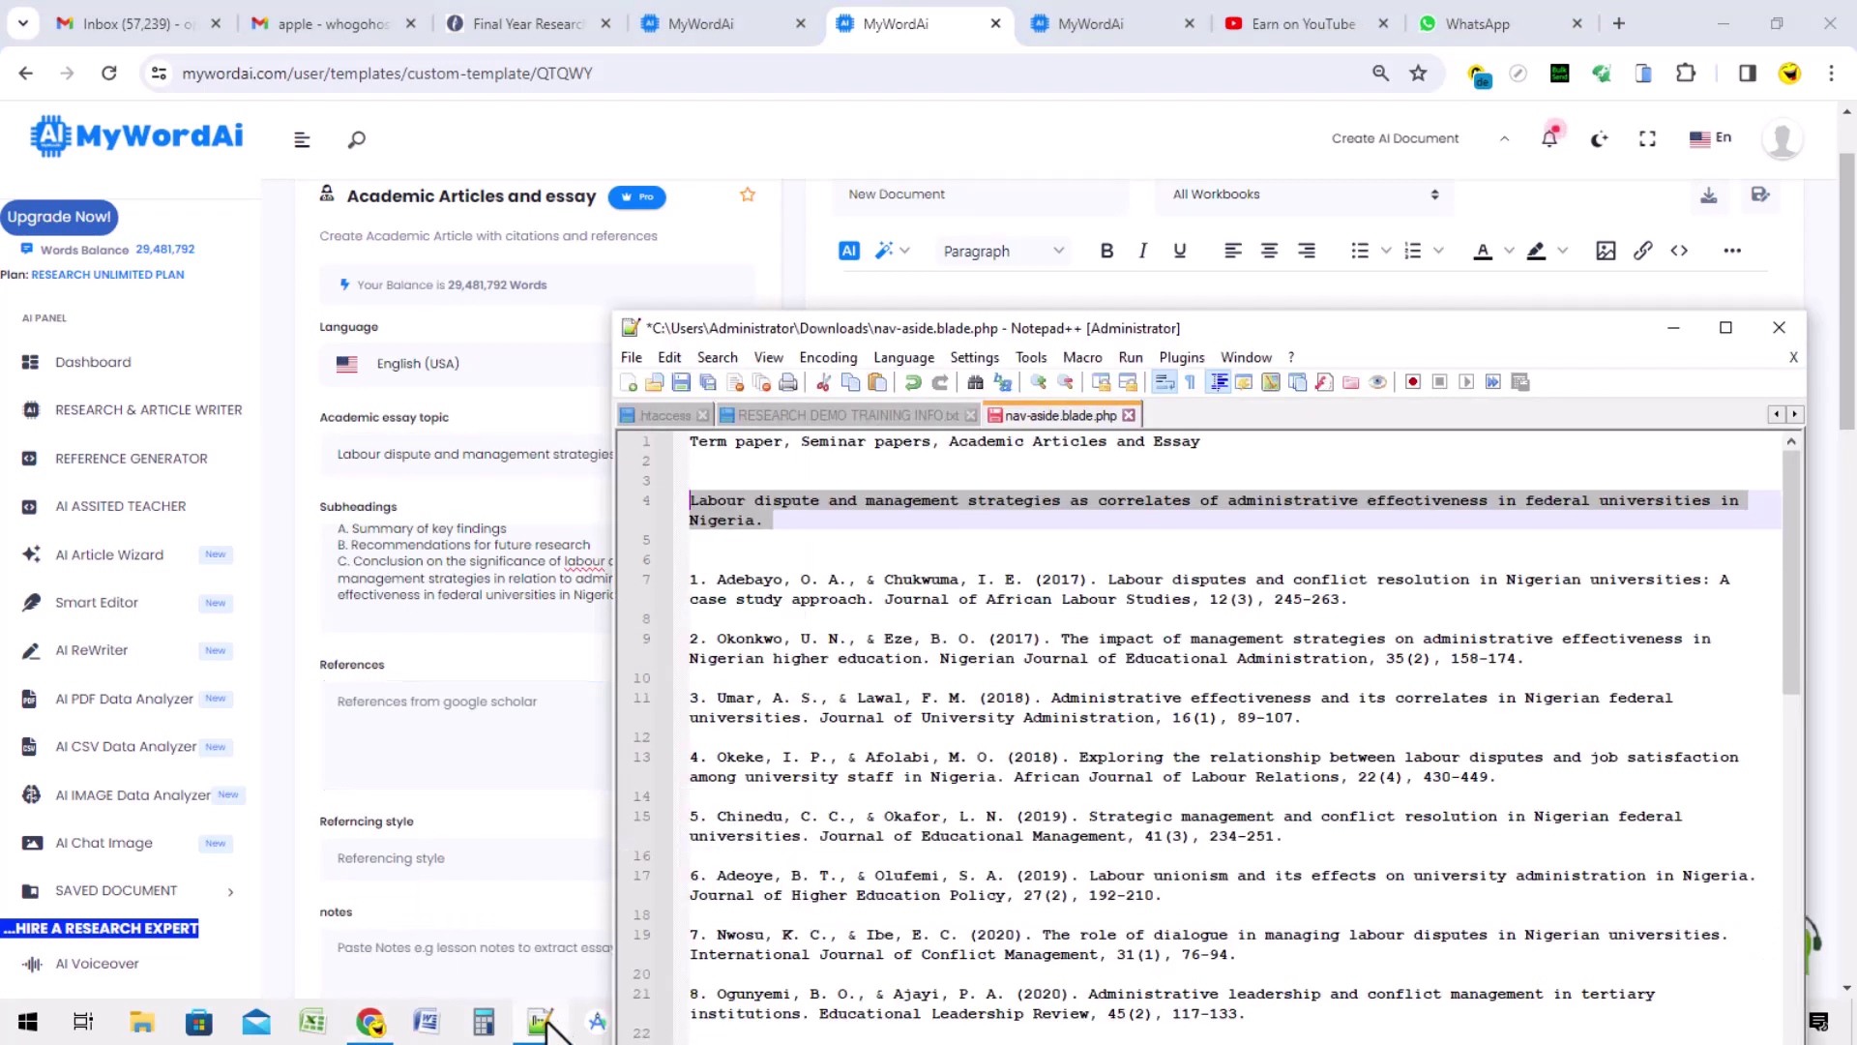
left_click_drag(692, 584, 885, 1035)
left_click_drag(1281, 333, 1133, 2)
left_click(167, 241)
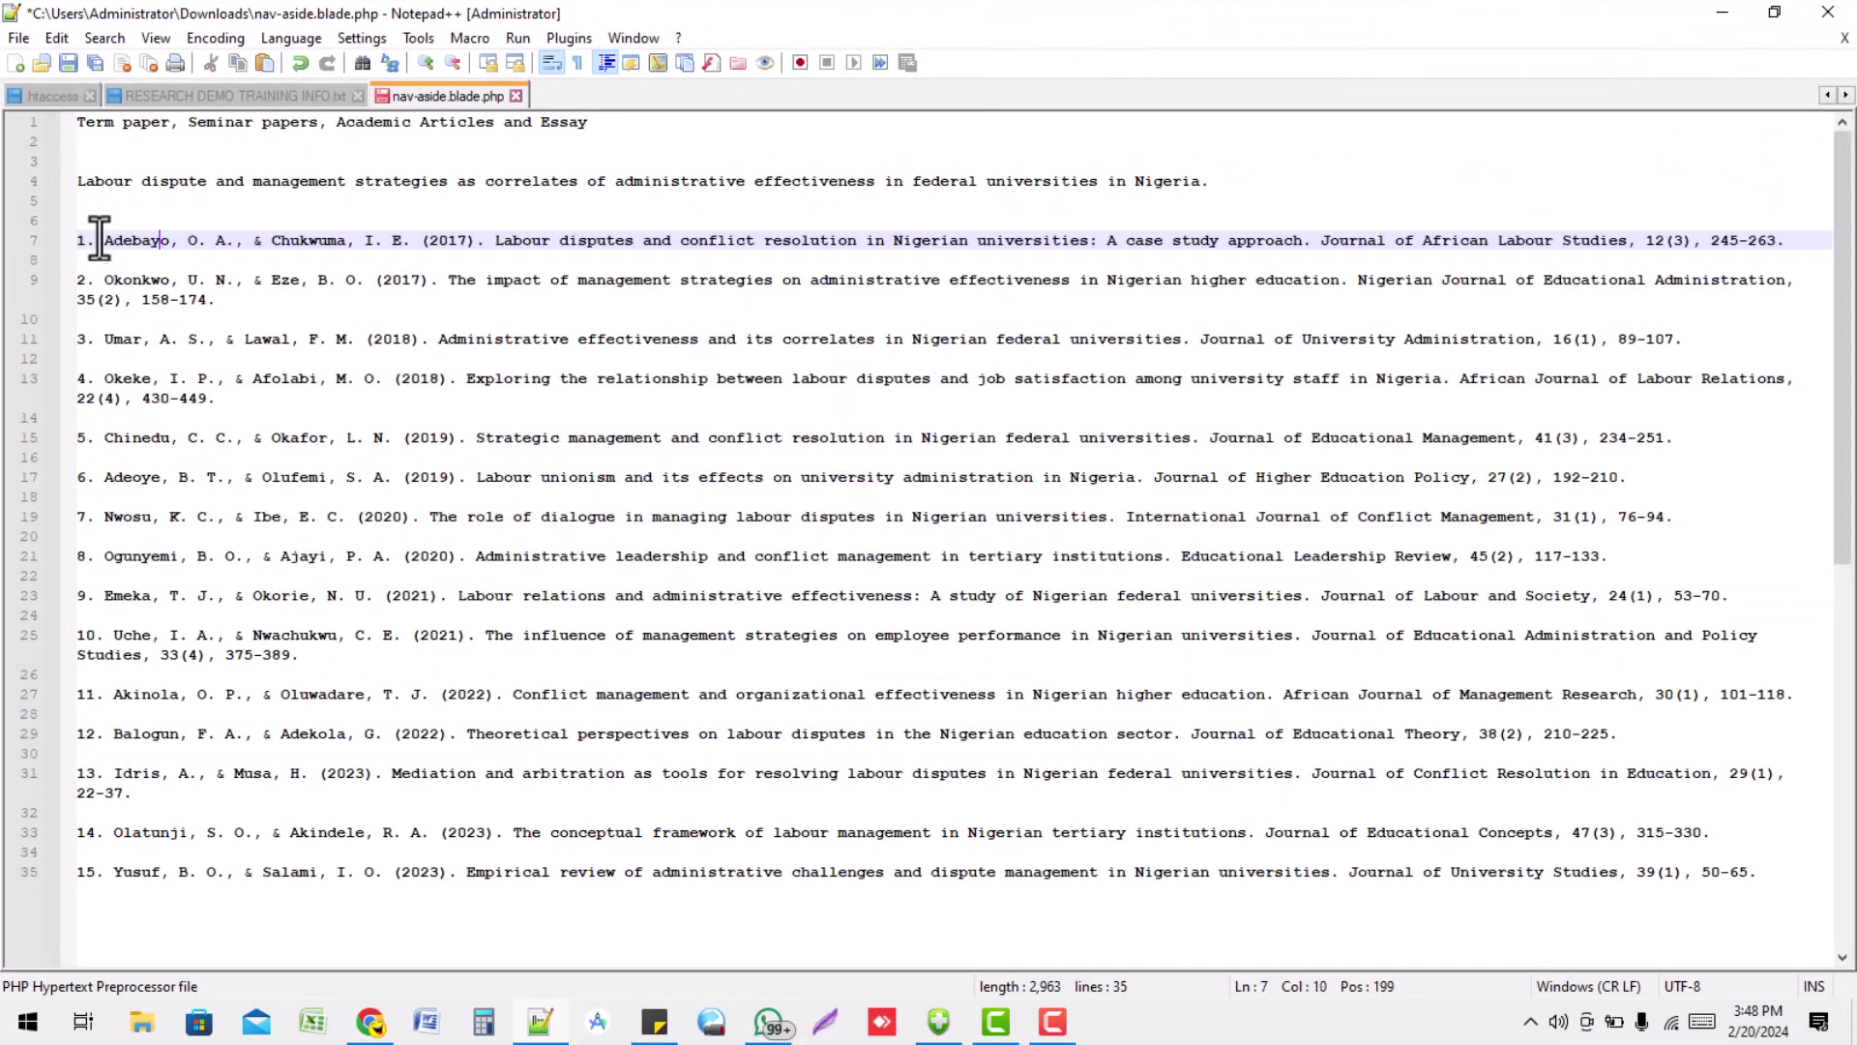
left_click_drag(76, 241, 1767, 890)
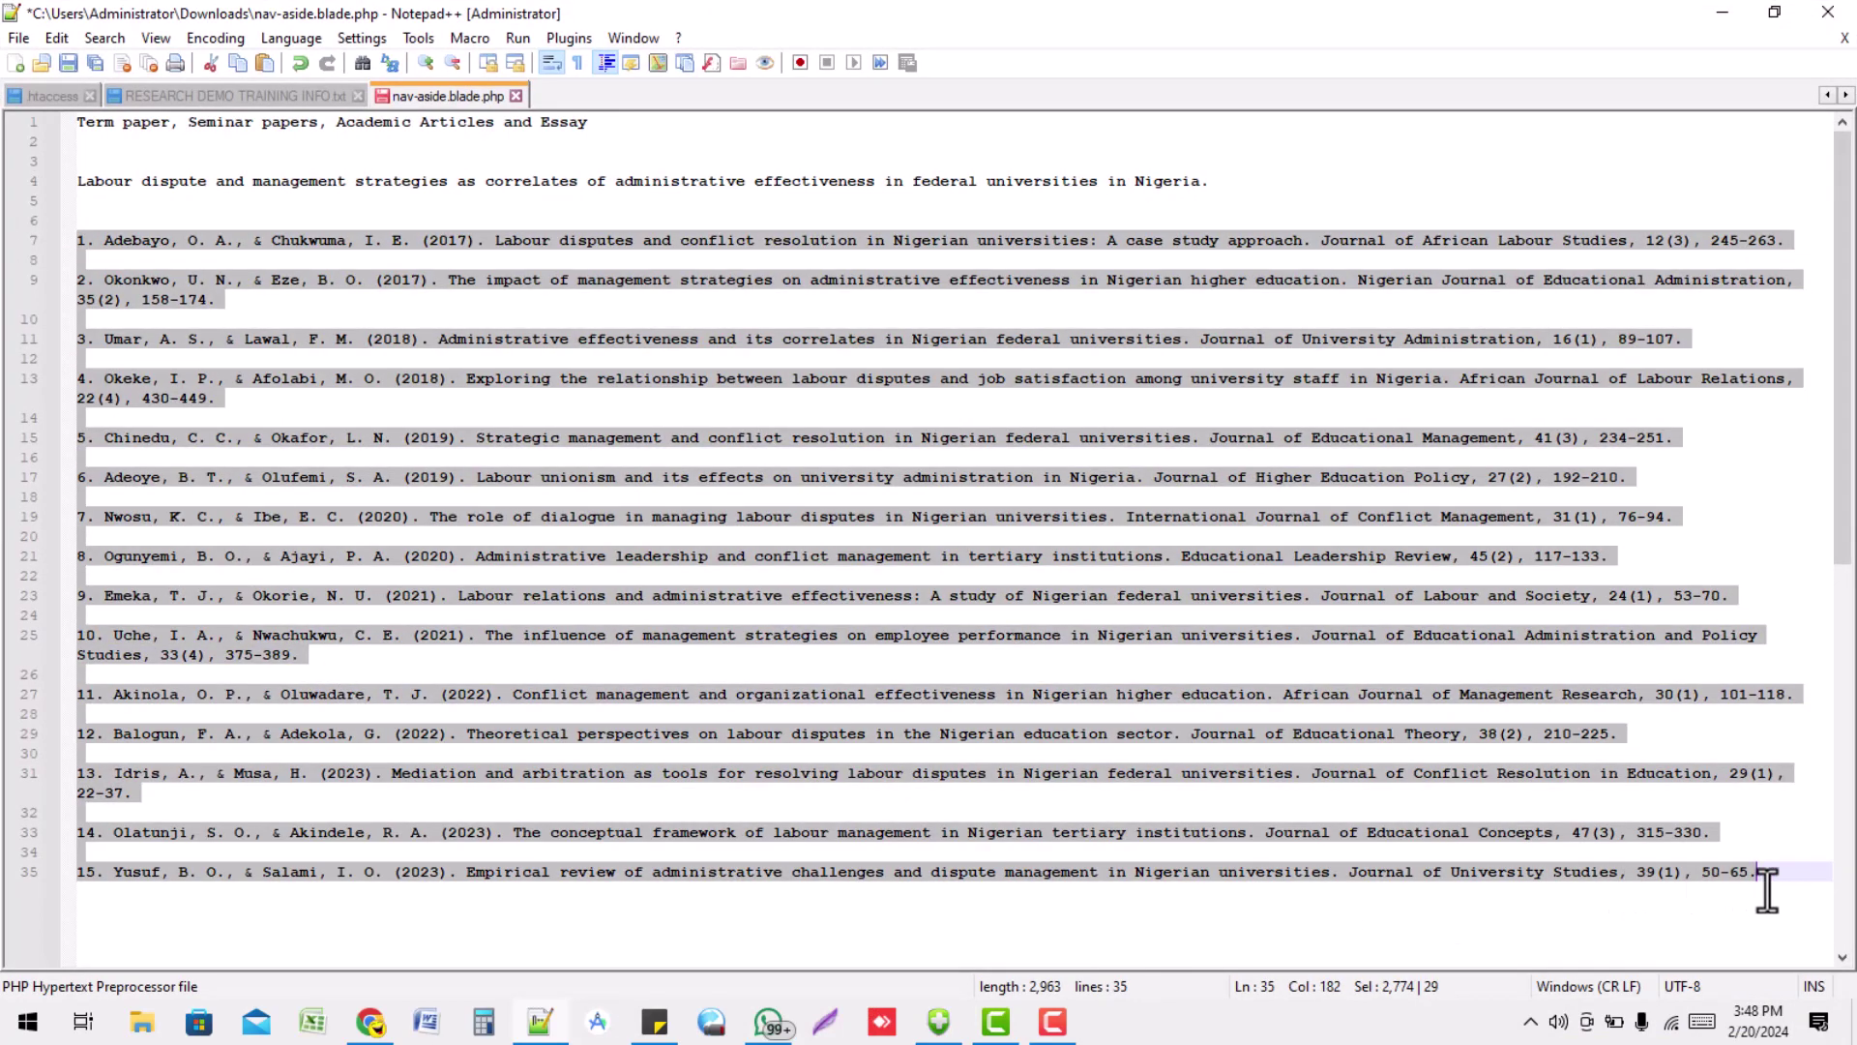
right_click(1146, 374)
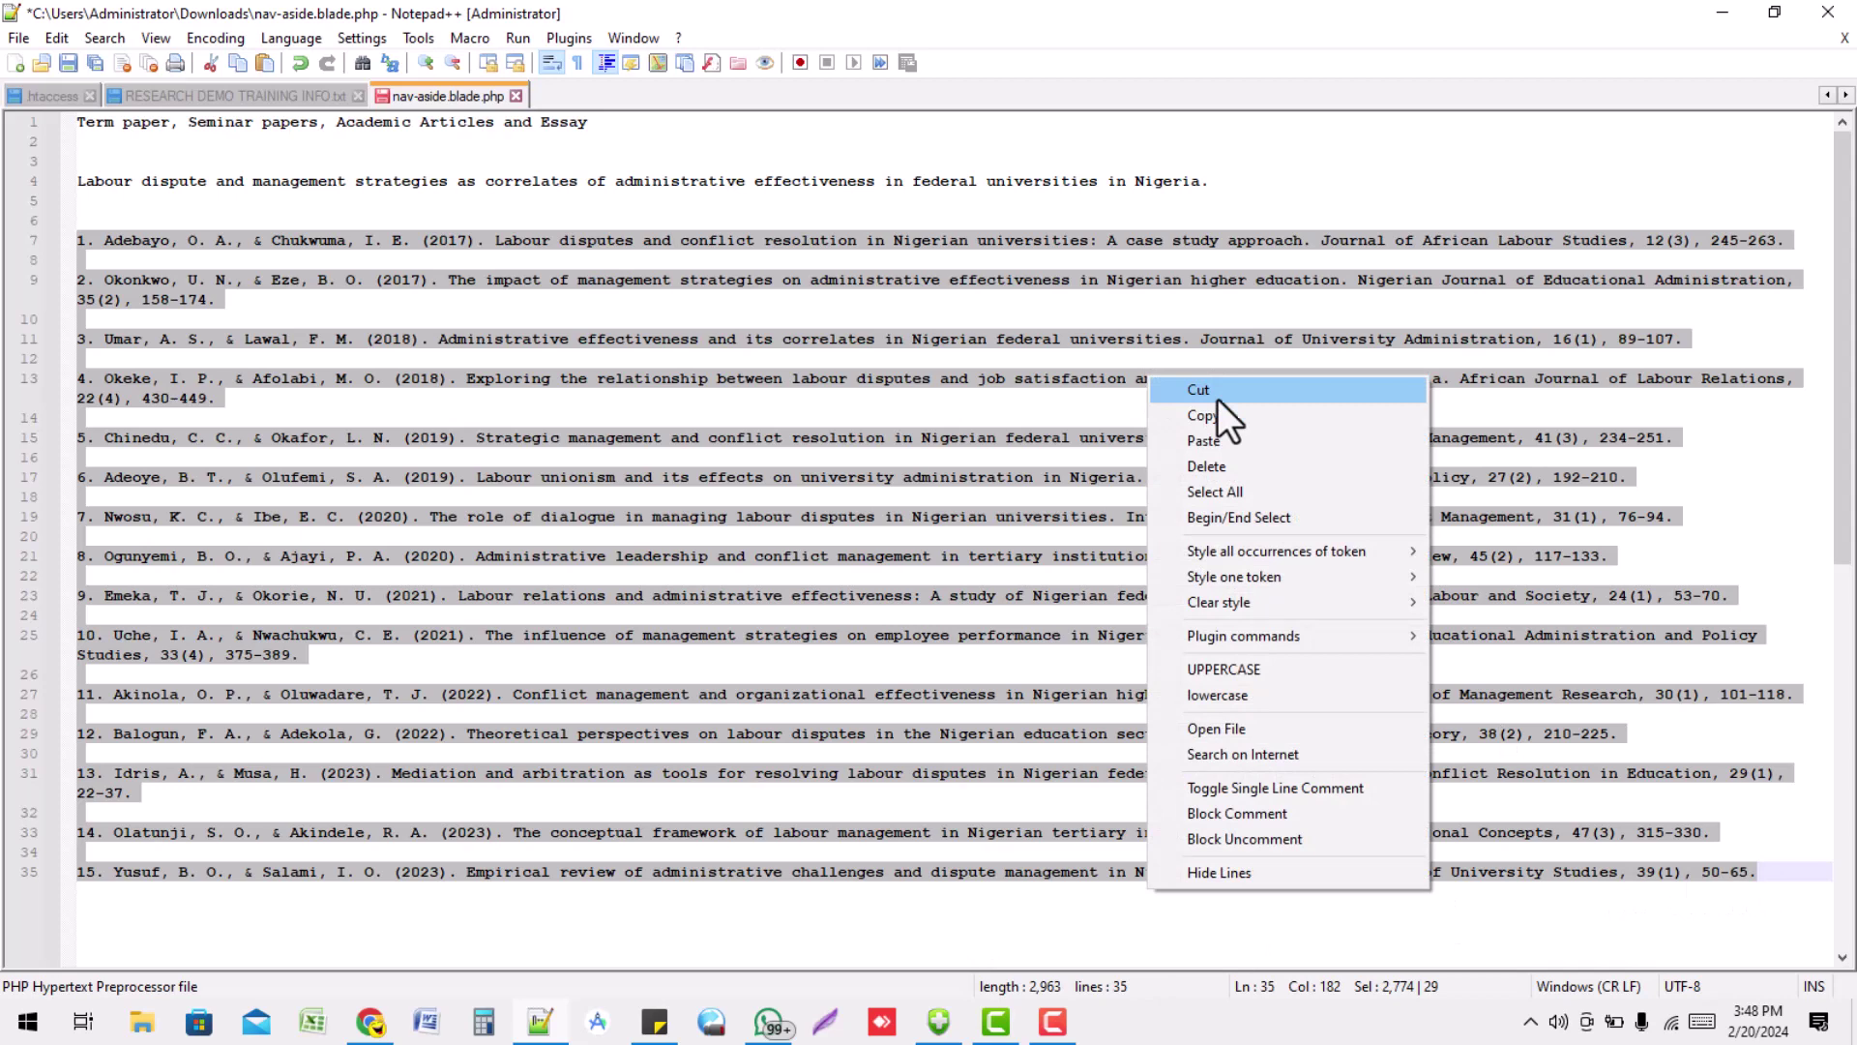
left_click(1227, 418)
Paste the 15 references into the References box and set Harvard referencing style
left_click(1722, 11)
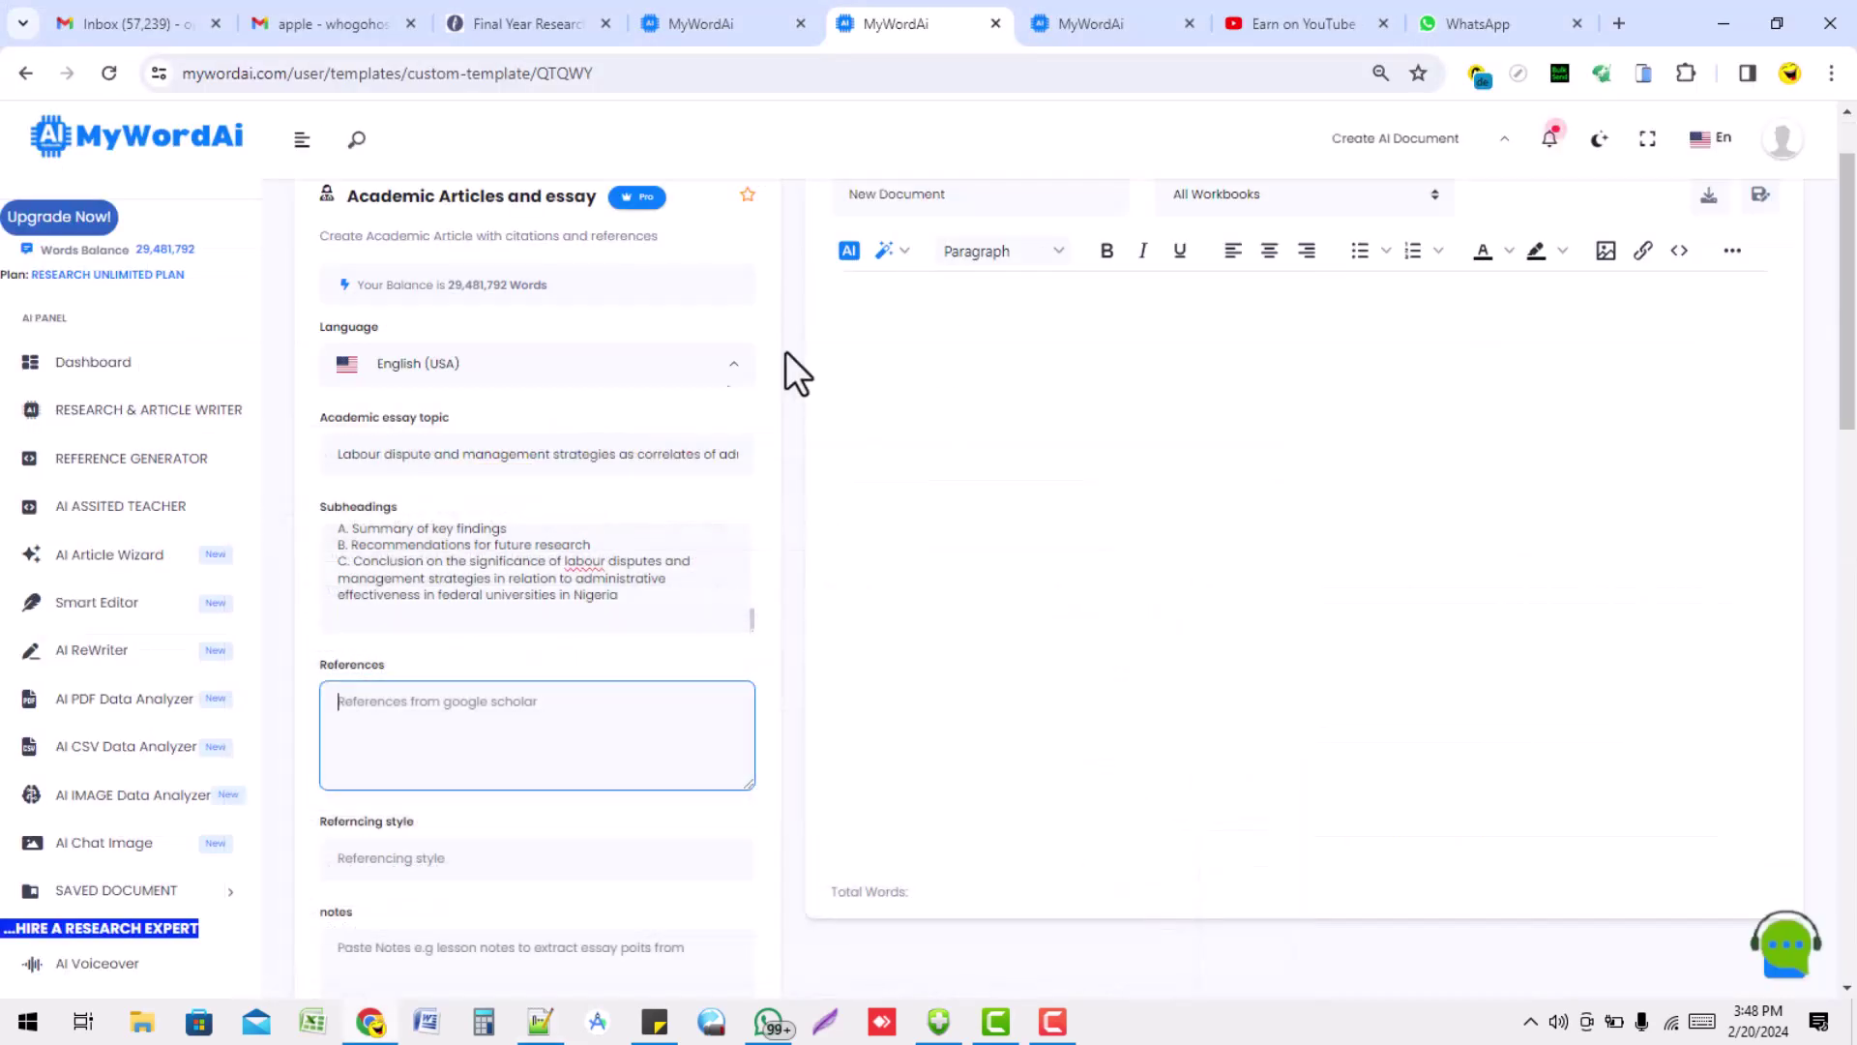
right_click(505, 757)
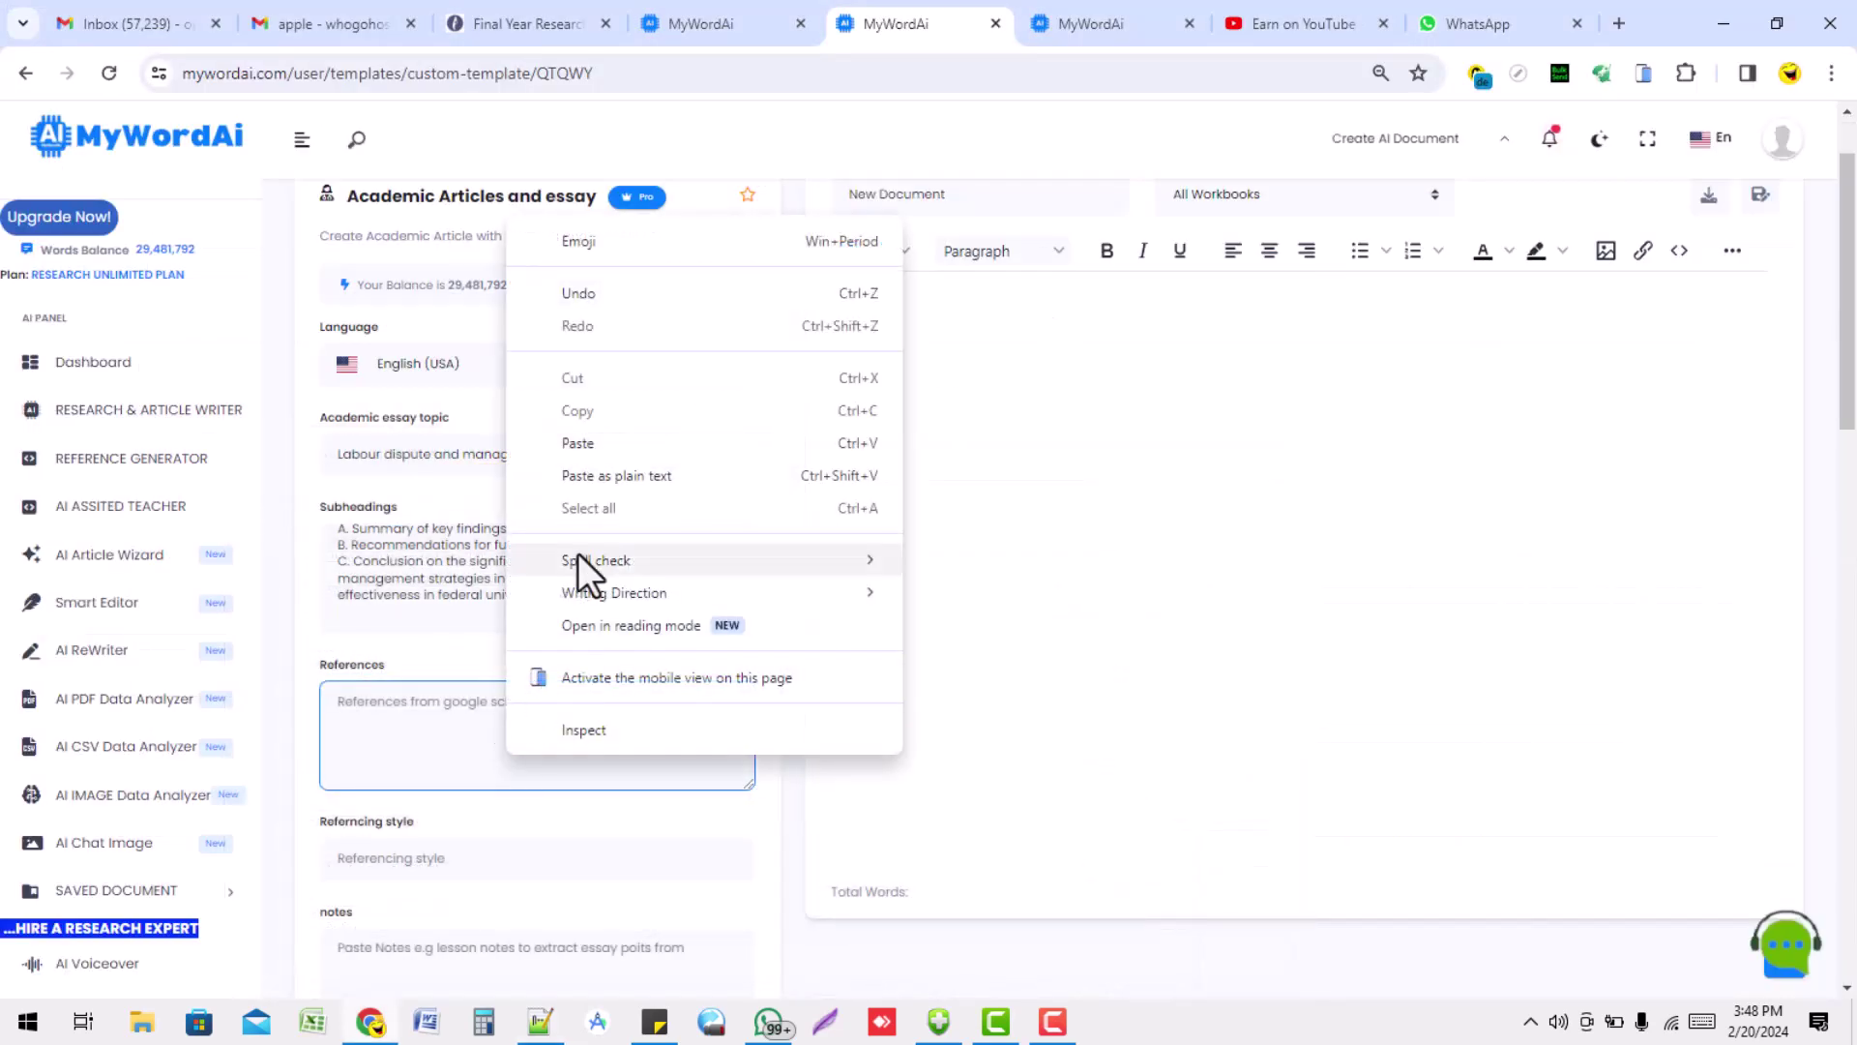
left_click(589, 449)
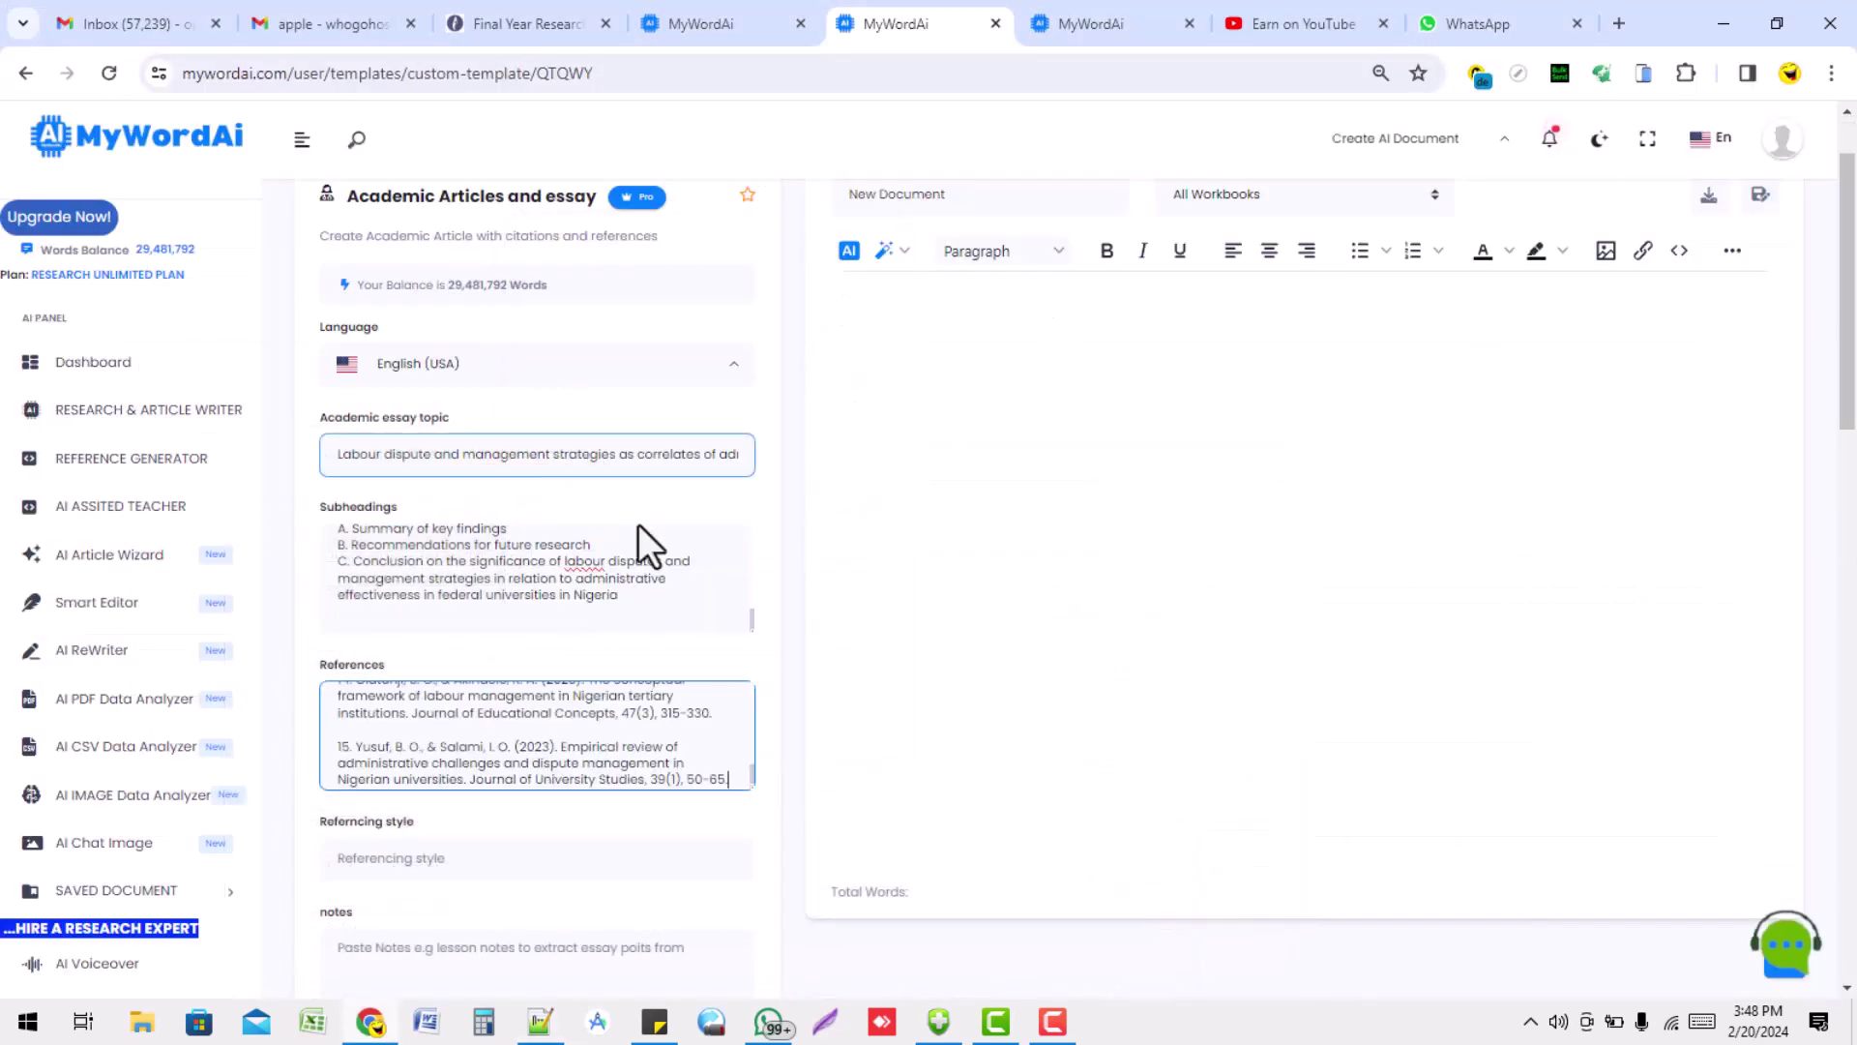
left_click(406, 858)
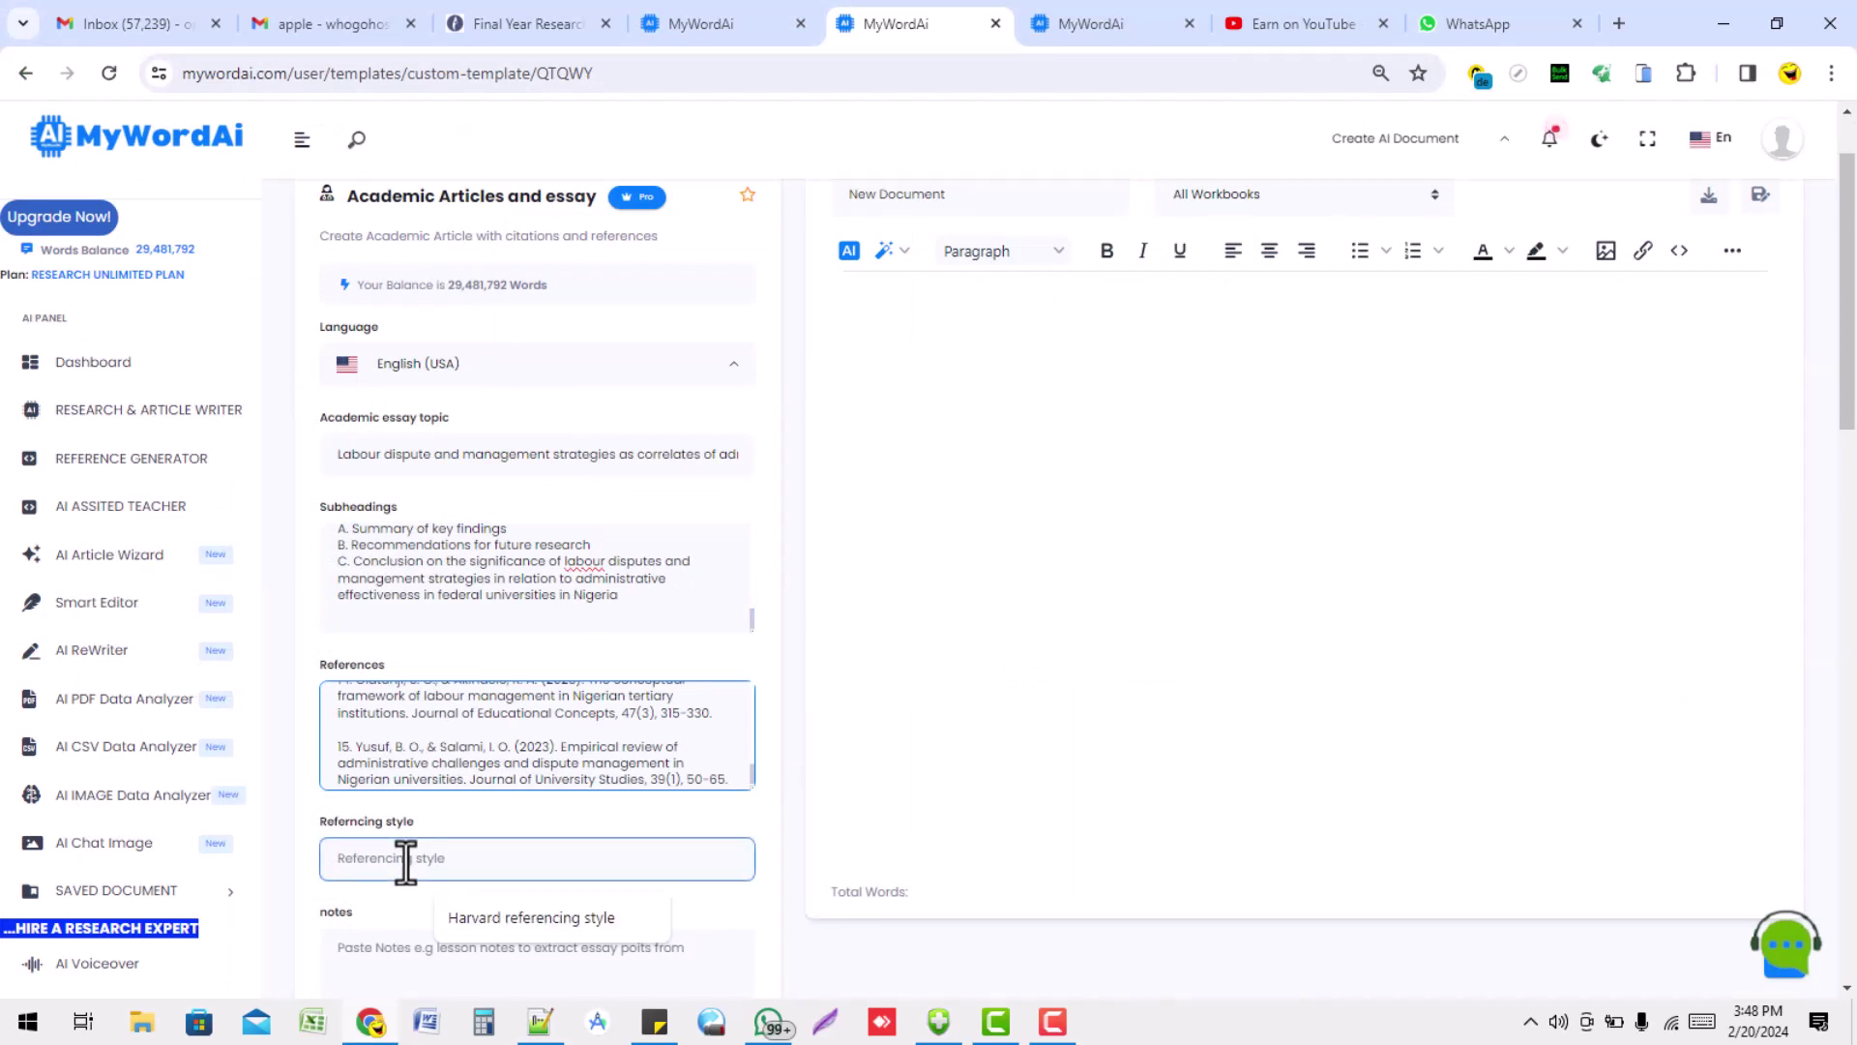
left_click(521, 921)
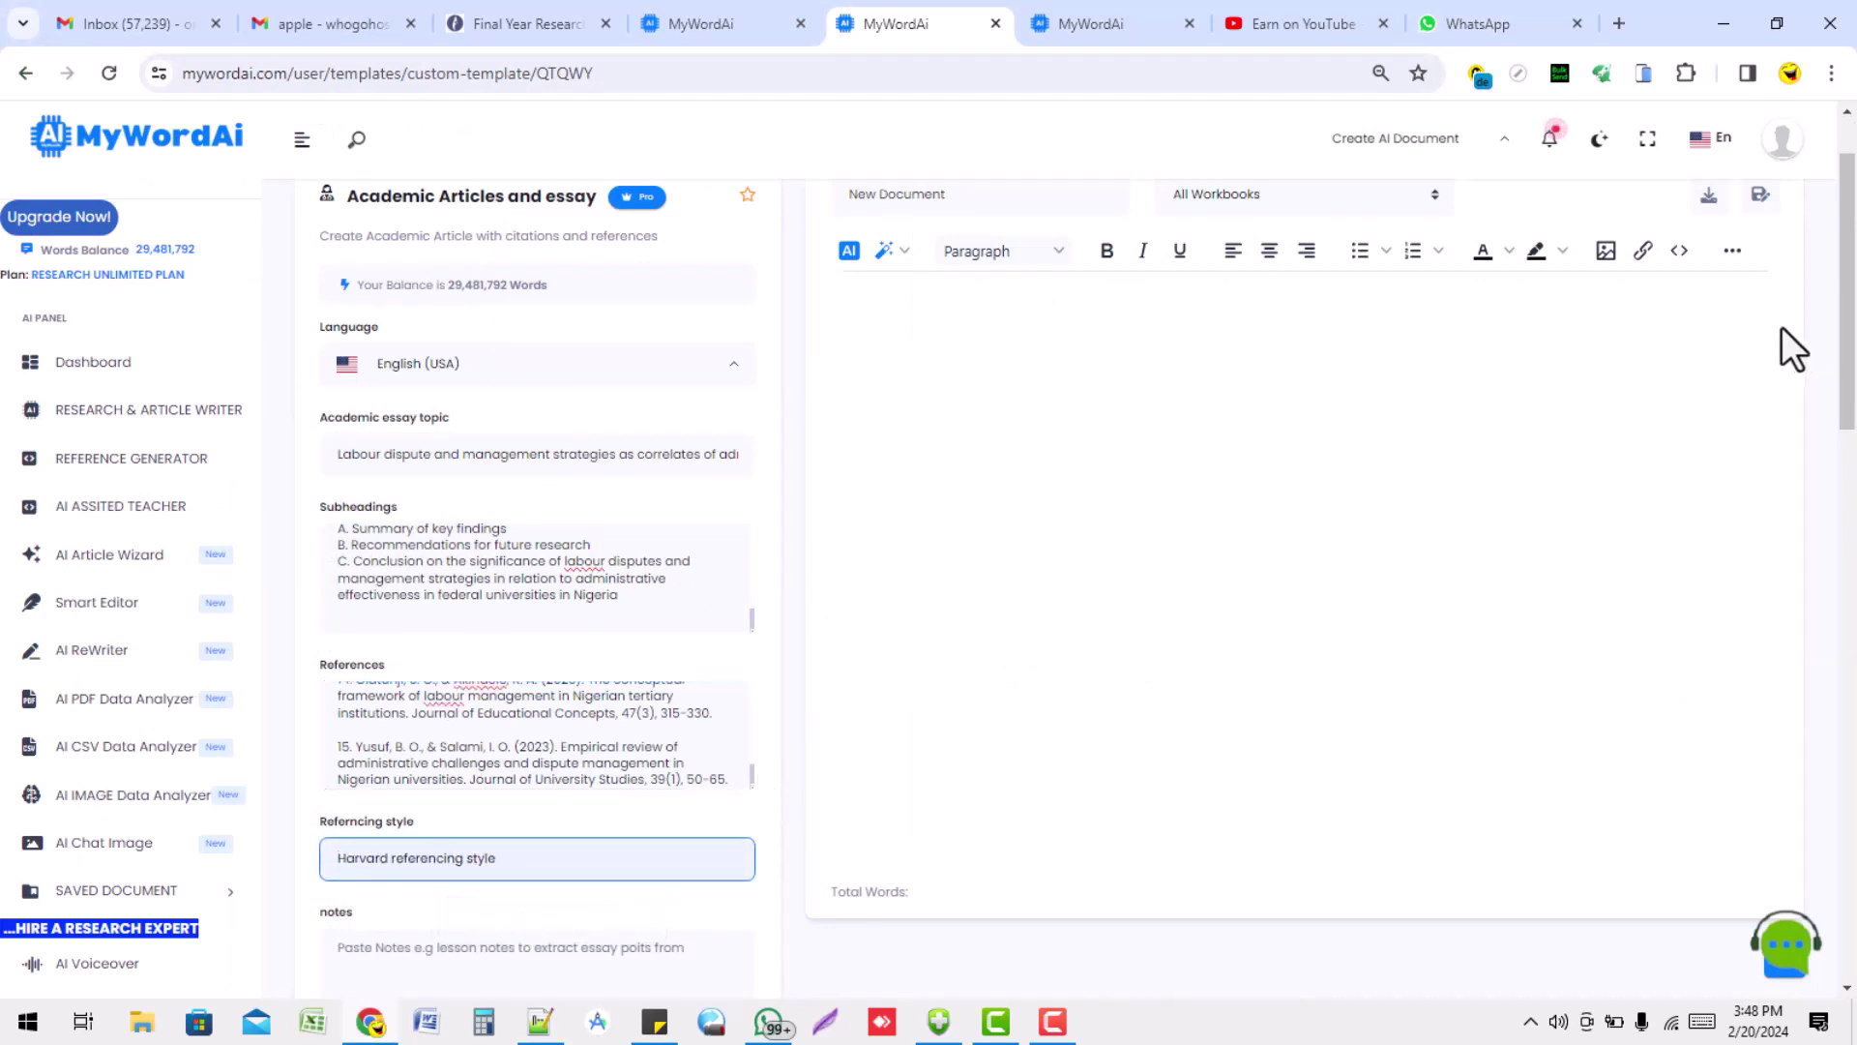
Review the filled form and confirm the Estimated Result Length of 1000
left_click_drag(1848, 385, 1851, 544)
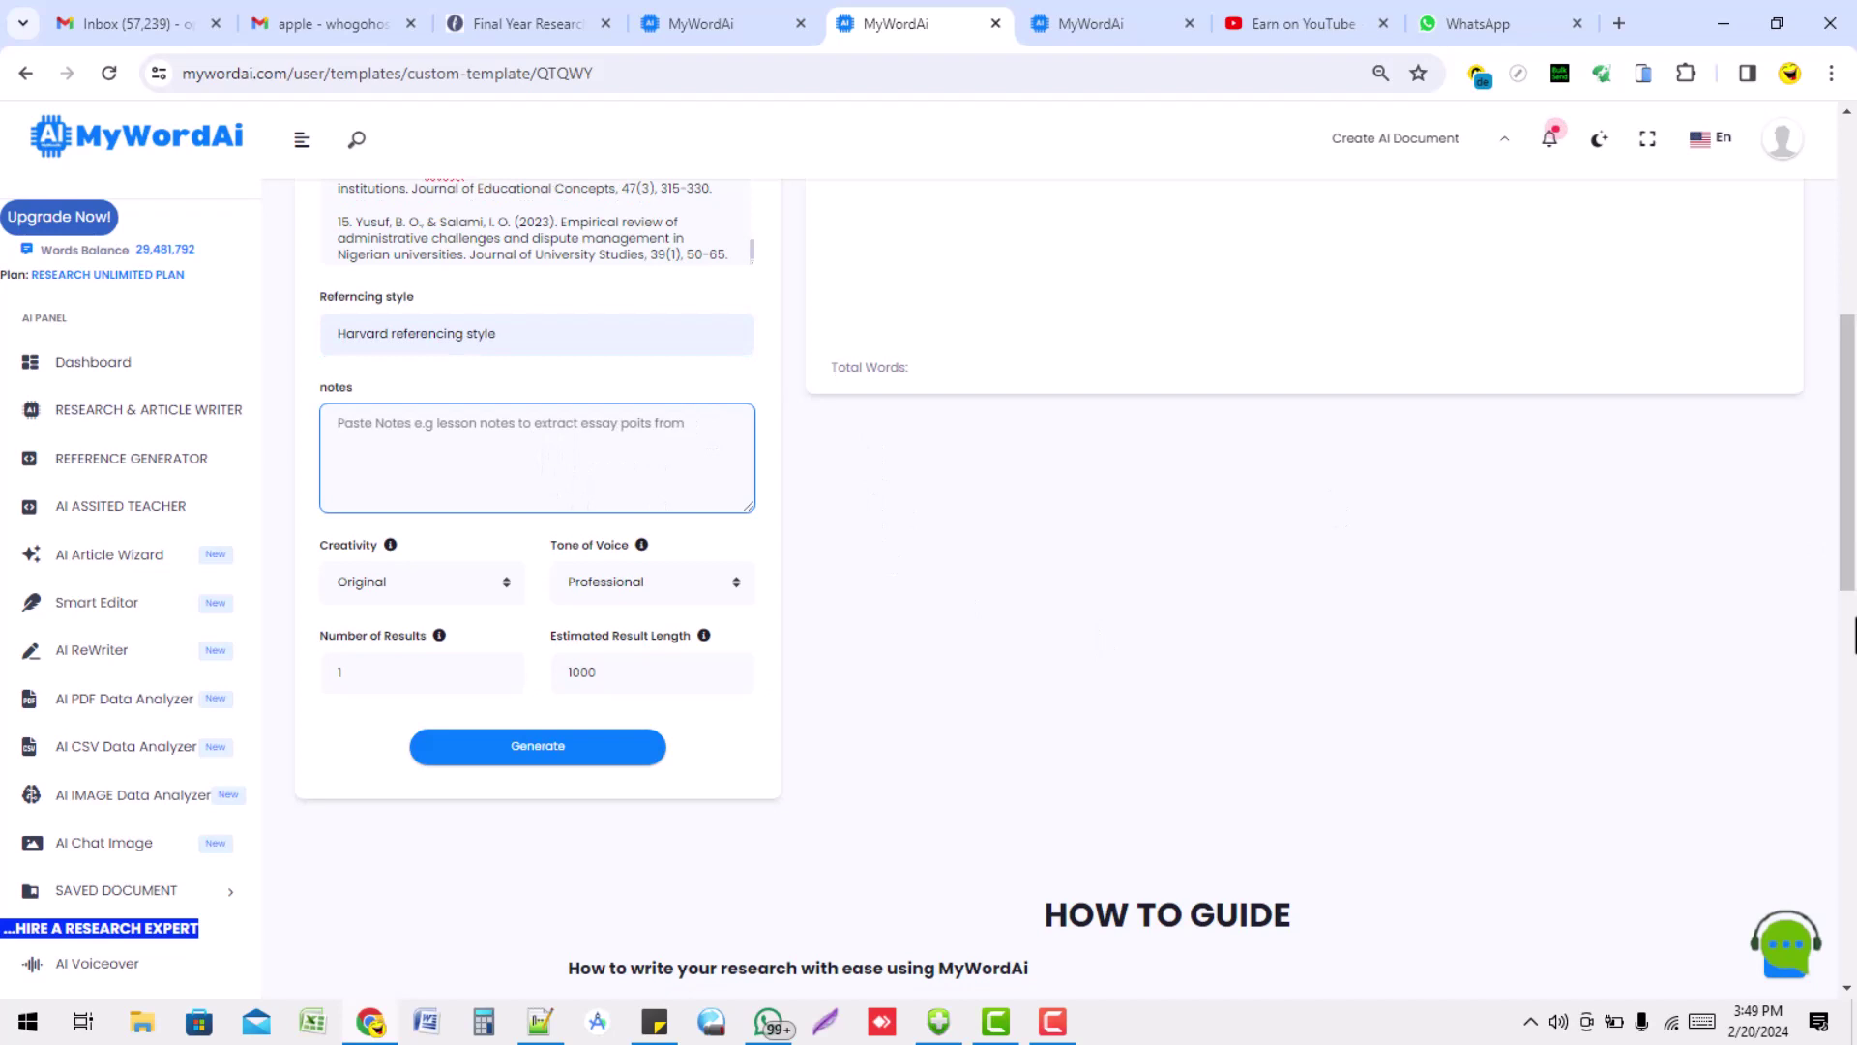
left_click_drag(1853, 559, 1853, 537)
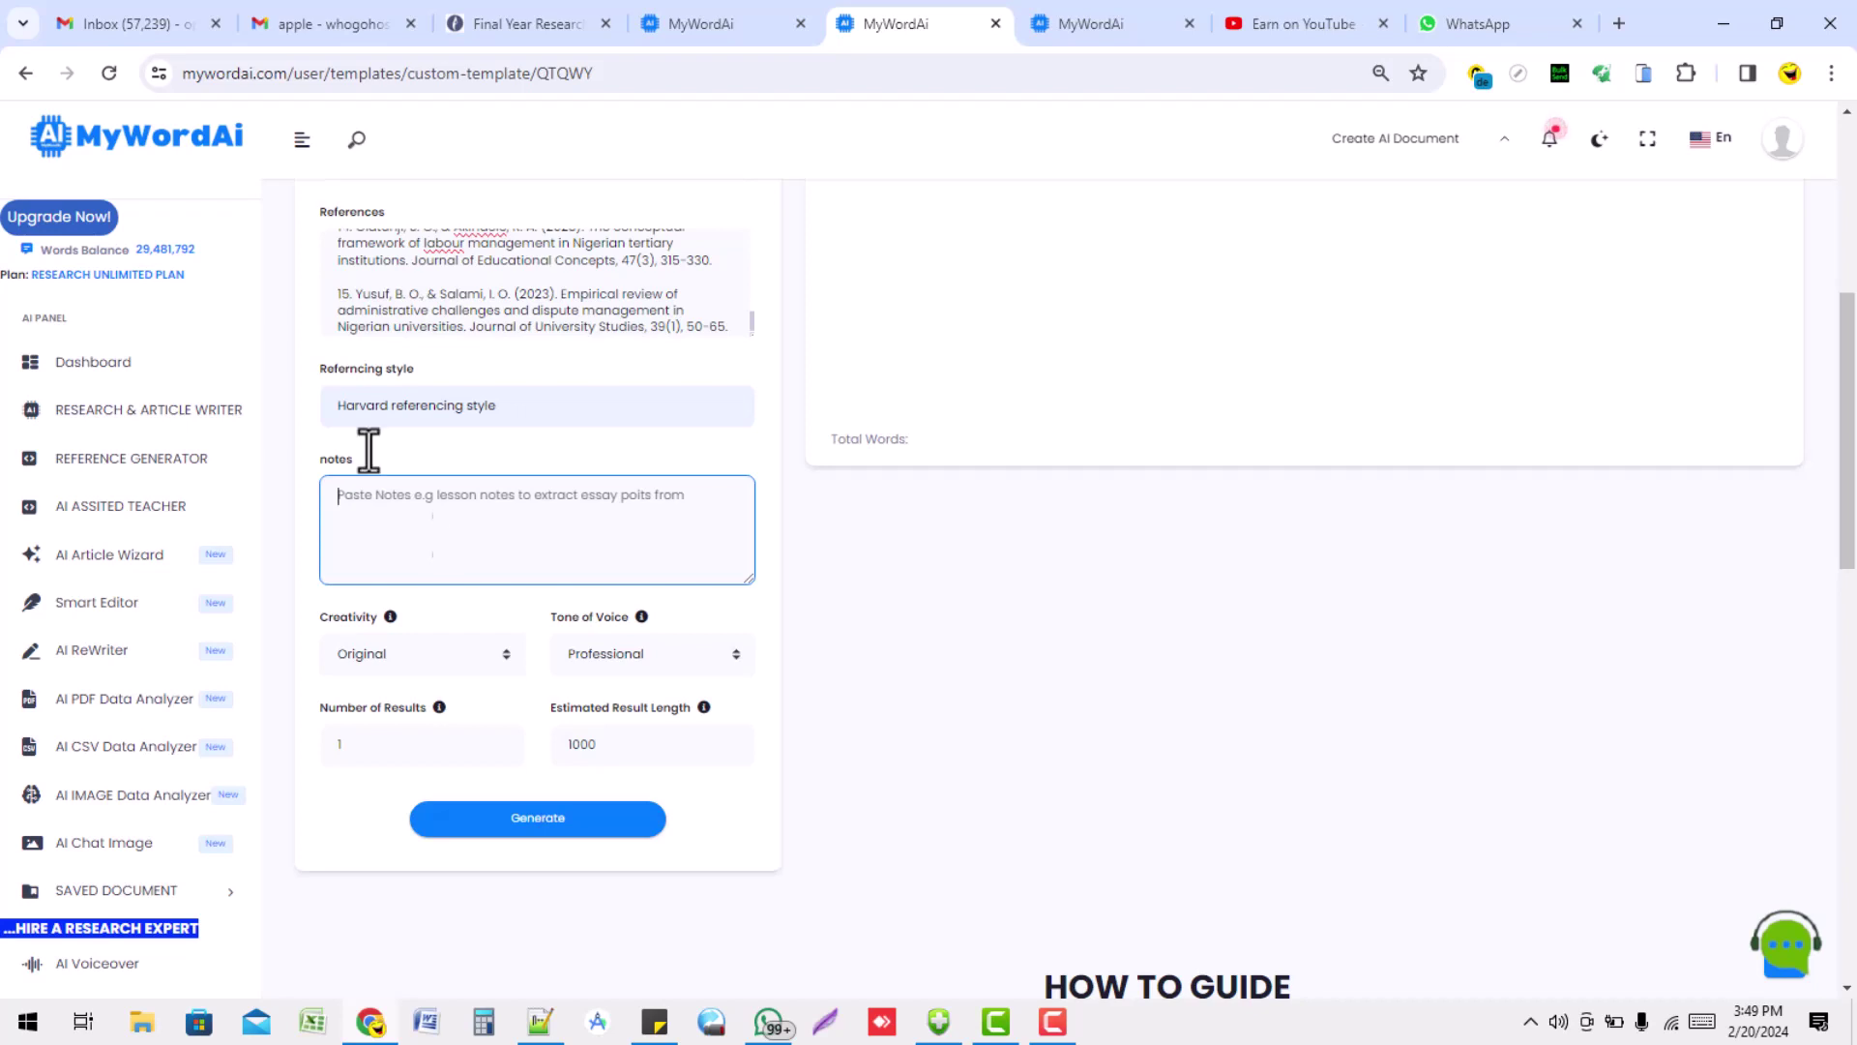
left_click_drag(372, 459, 319, 459)
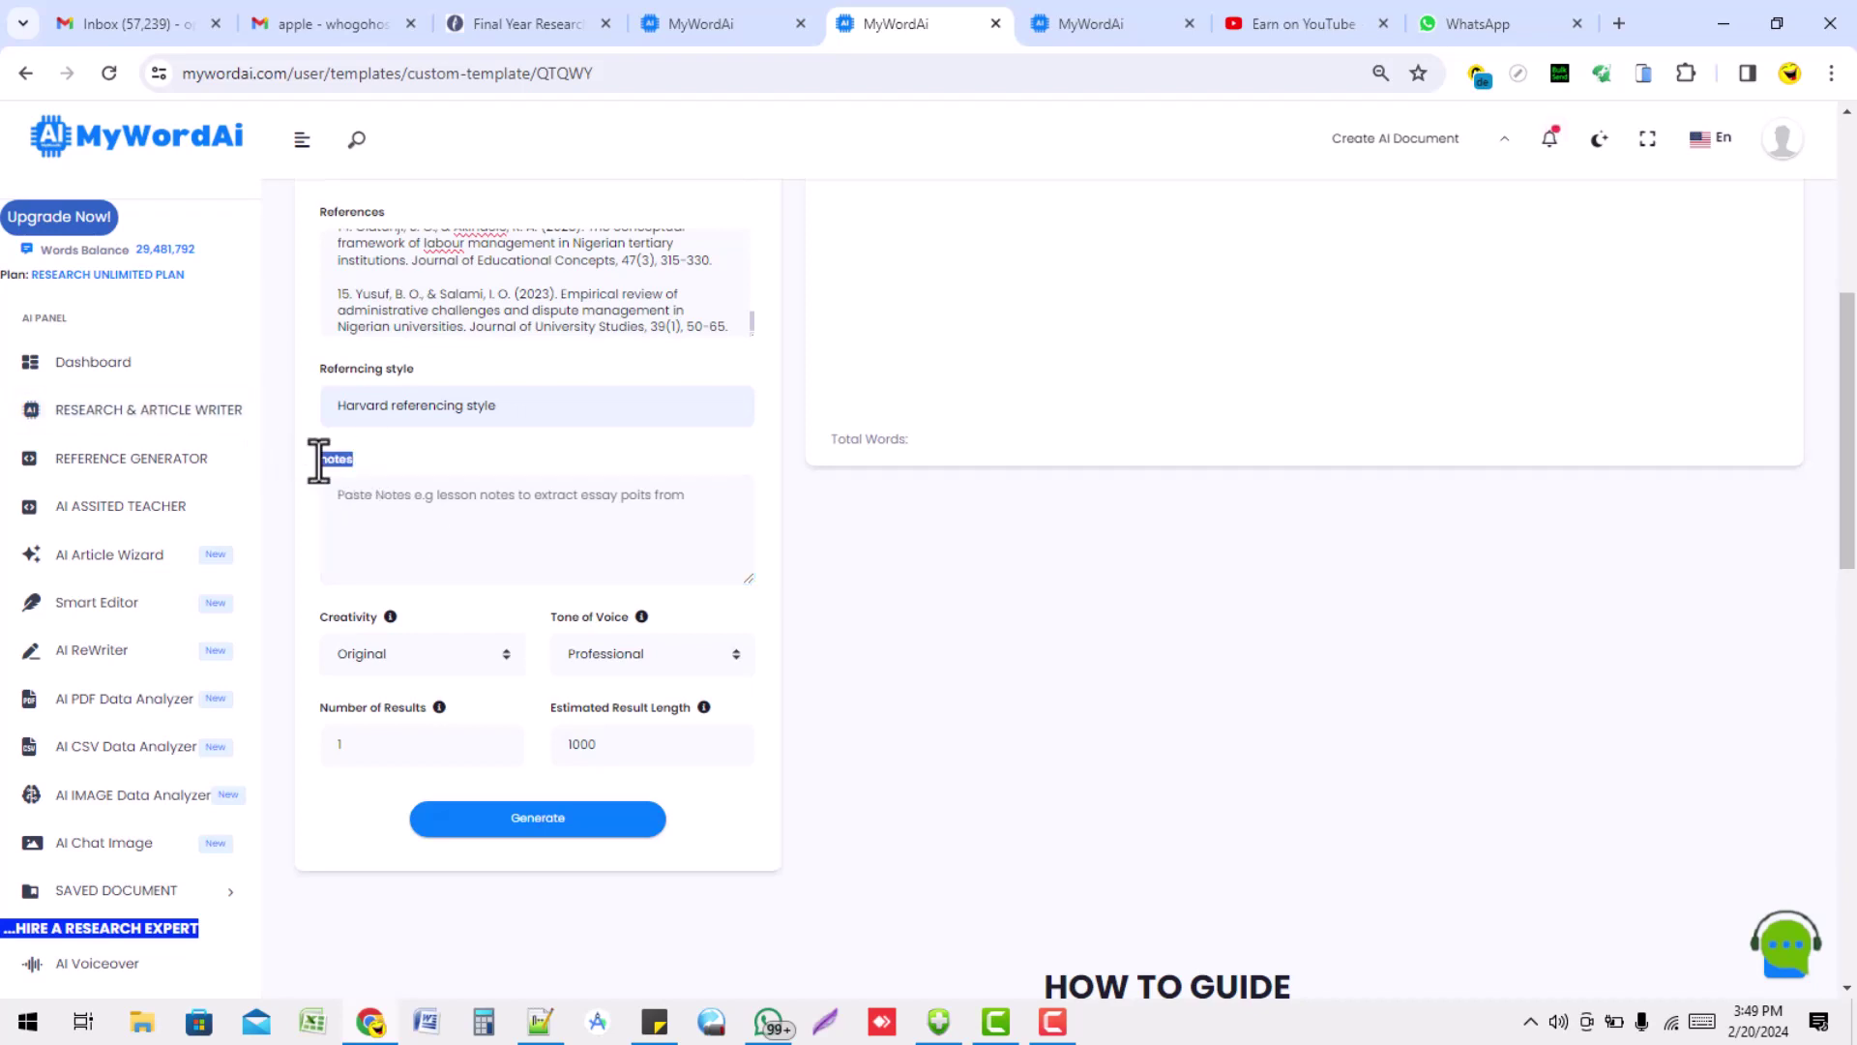
left_click(463, 470)
left_click(607, 750)
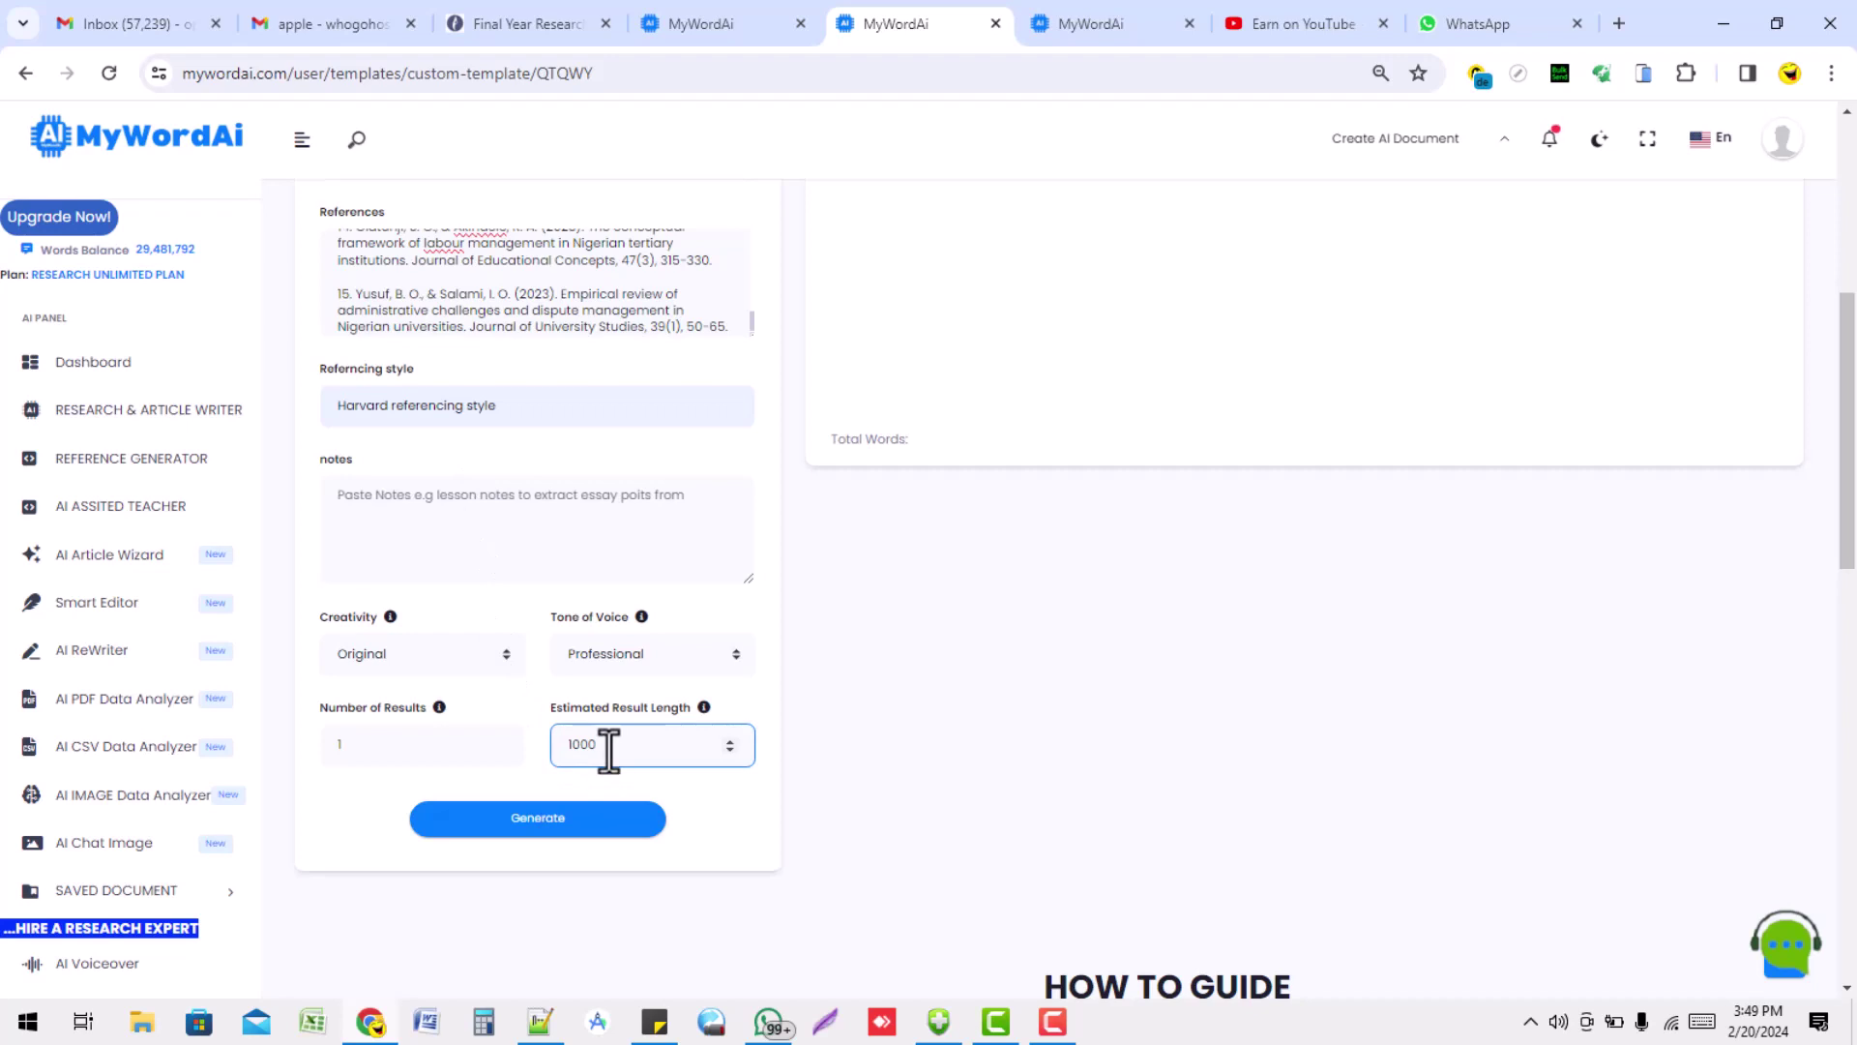
Generate the 1540-word academic article from the form and scroll through the output
left_click(548, 828)
left_click(534, 819)
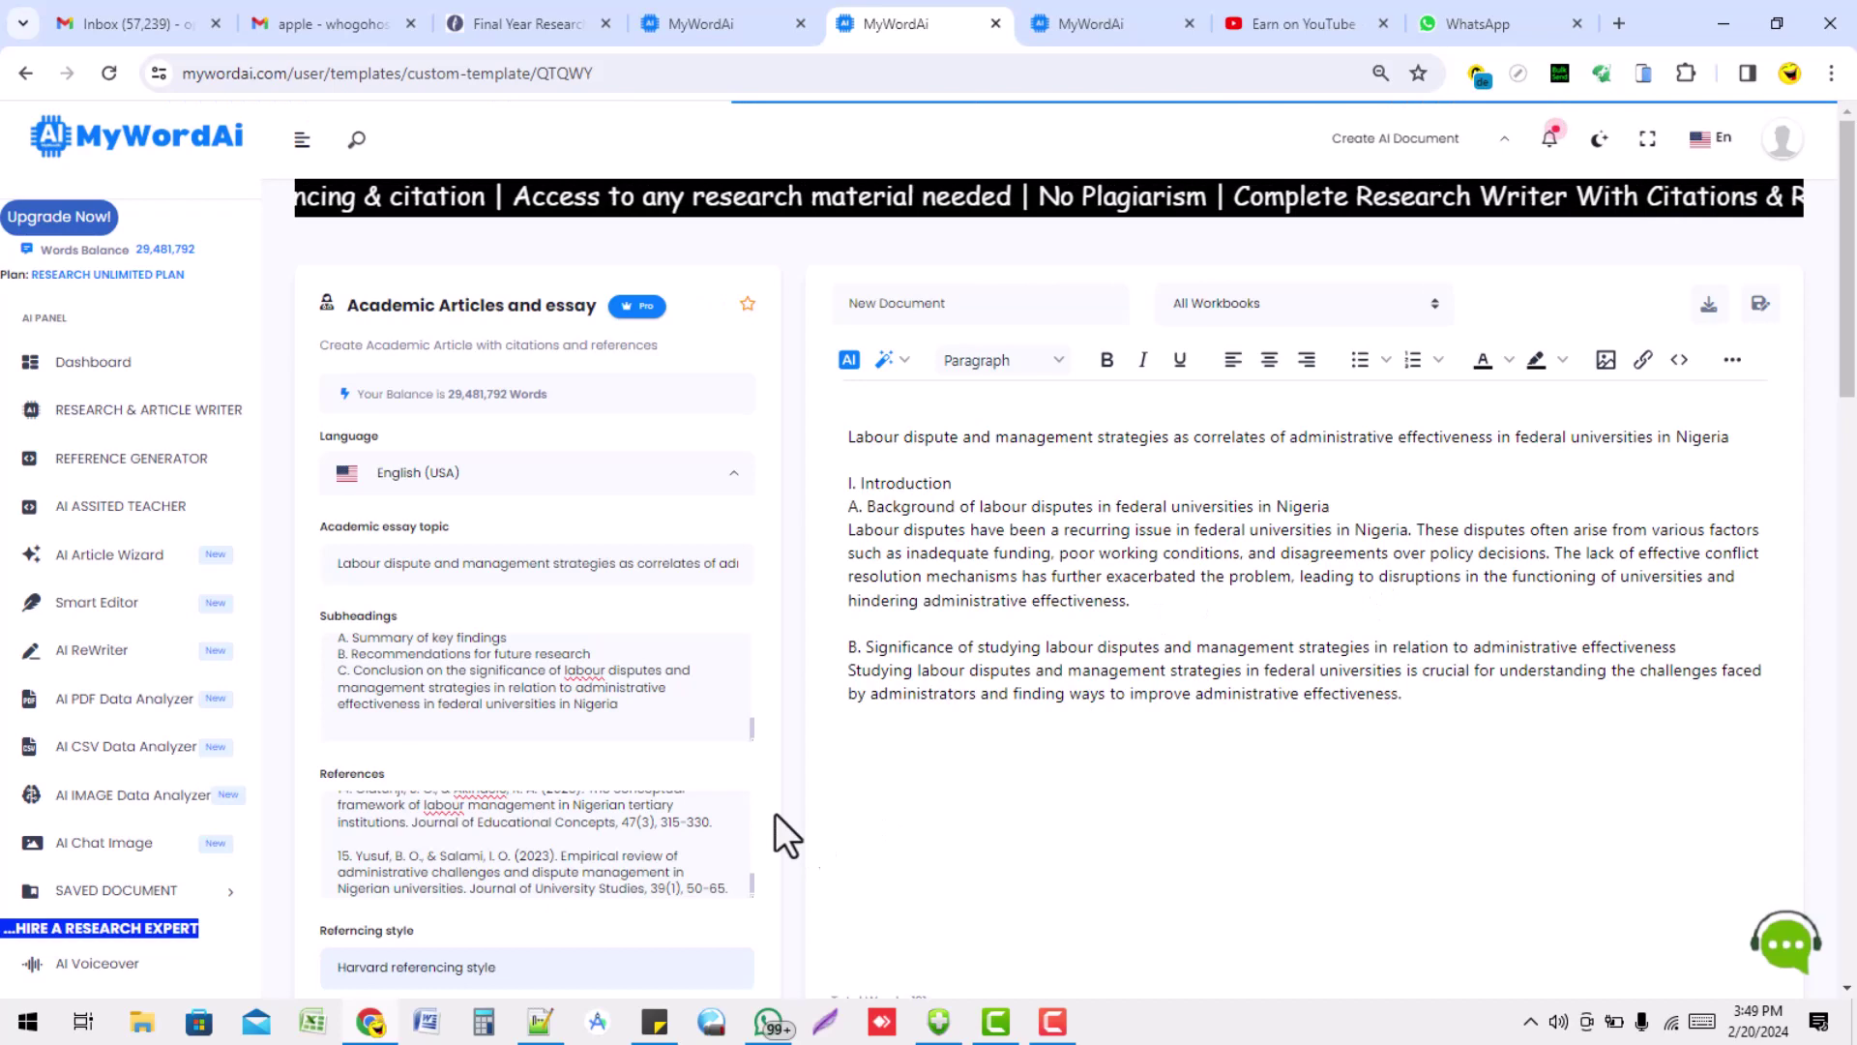
scroll(750, 716, "up", 5)
scroll(754, 677, "up", 3)
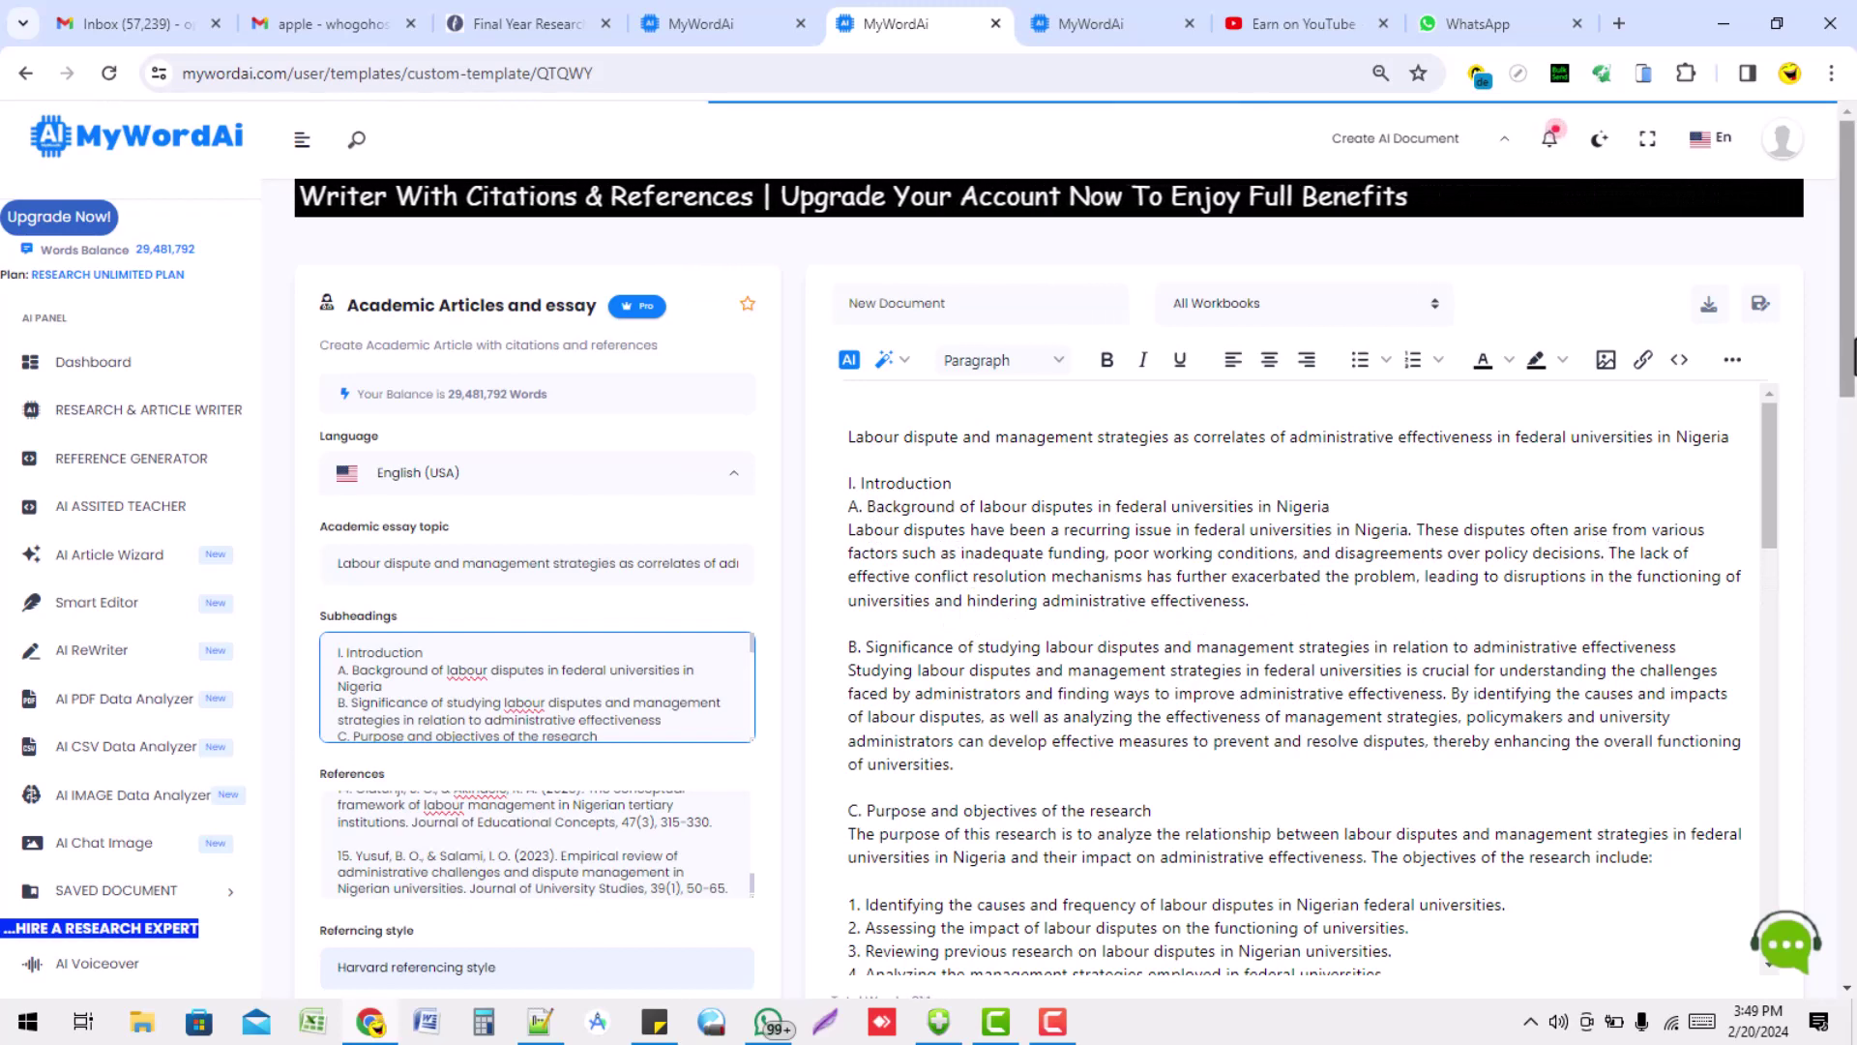
scroll(1818, 532, "down", 6)
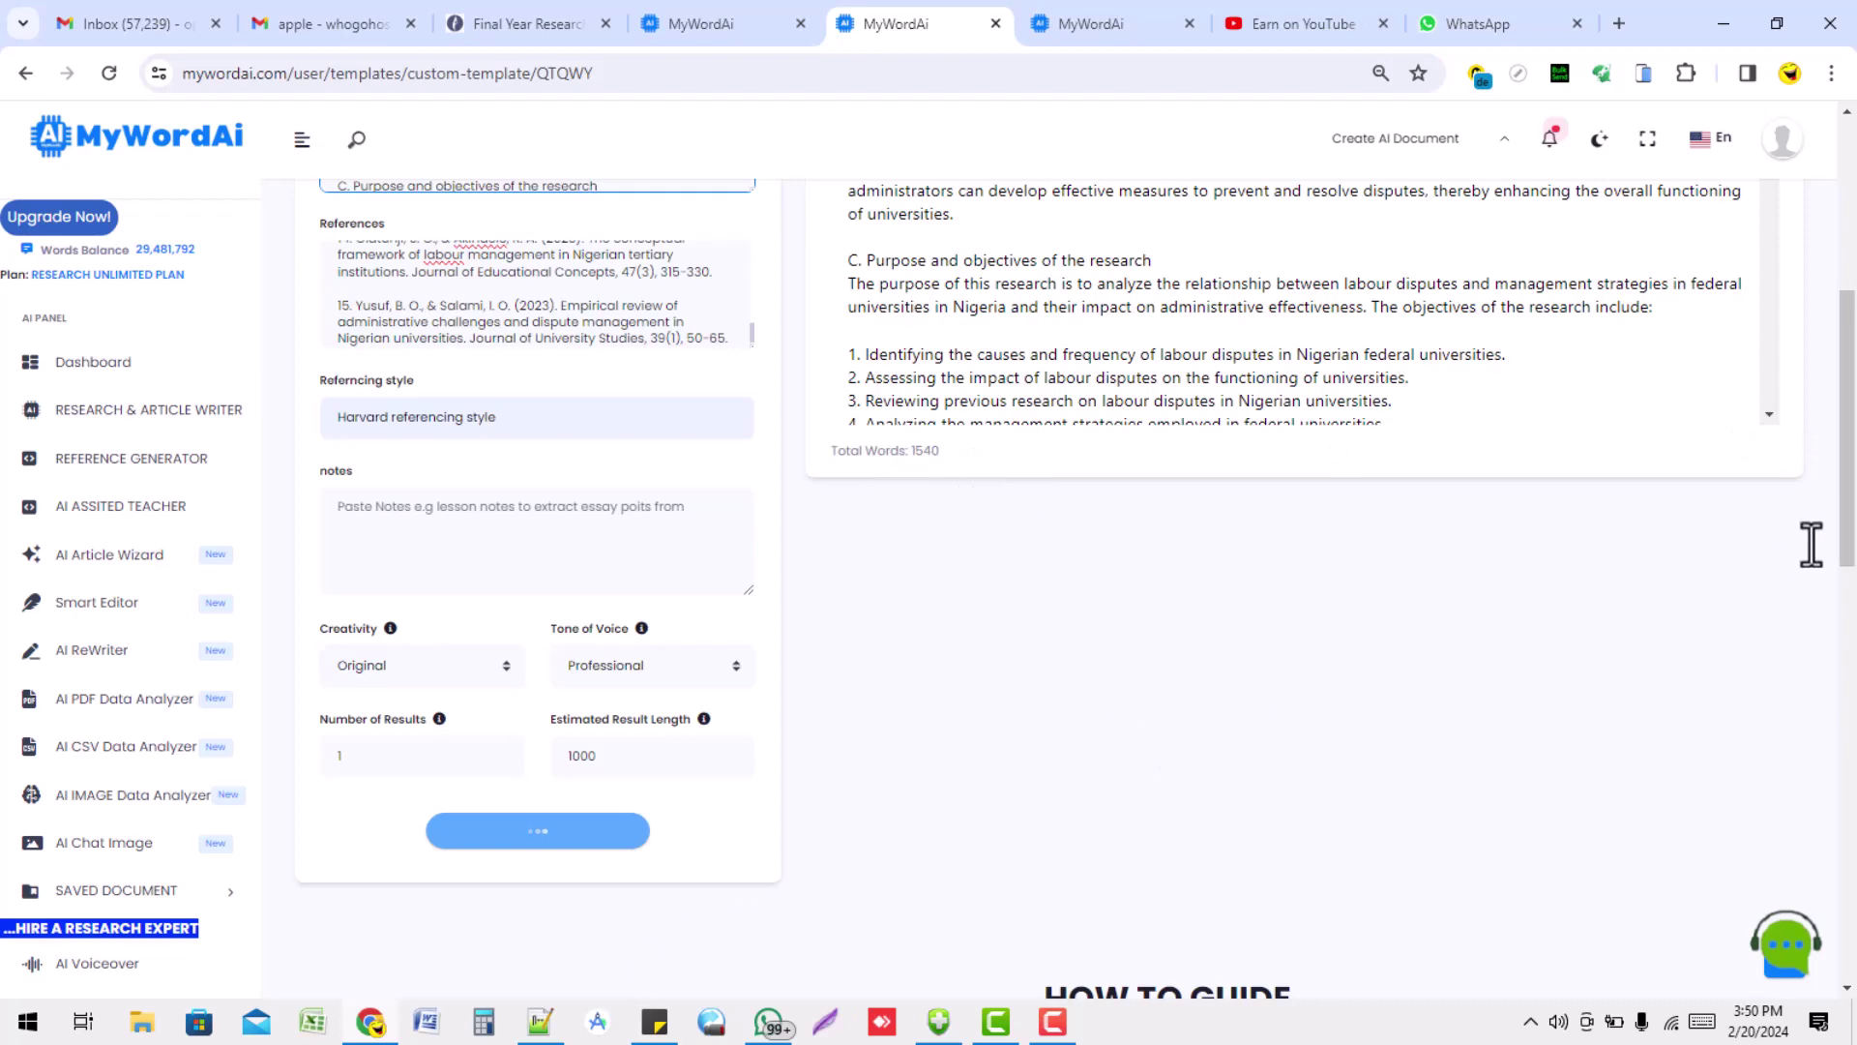
left_click_drag(1848, 534, 1848, 411)
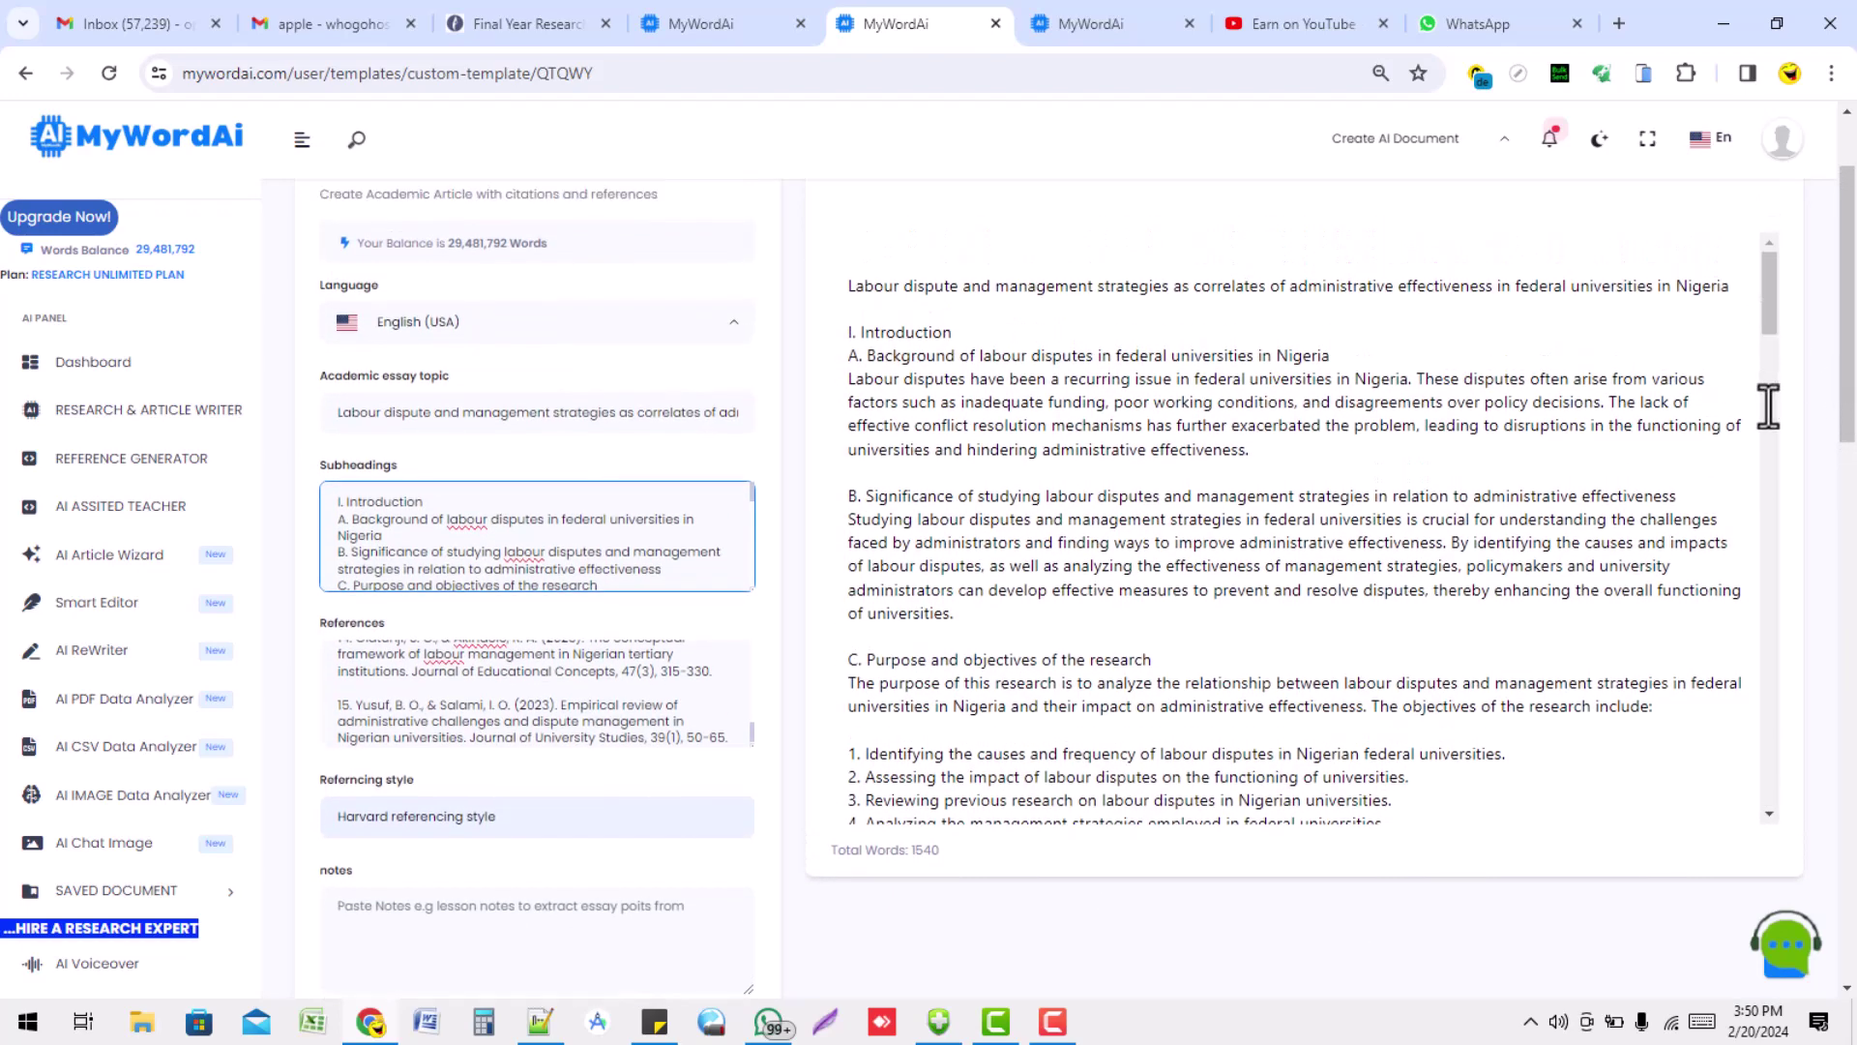
left_click_drag(1847, 301, 1844, 590)
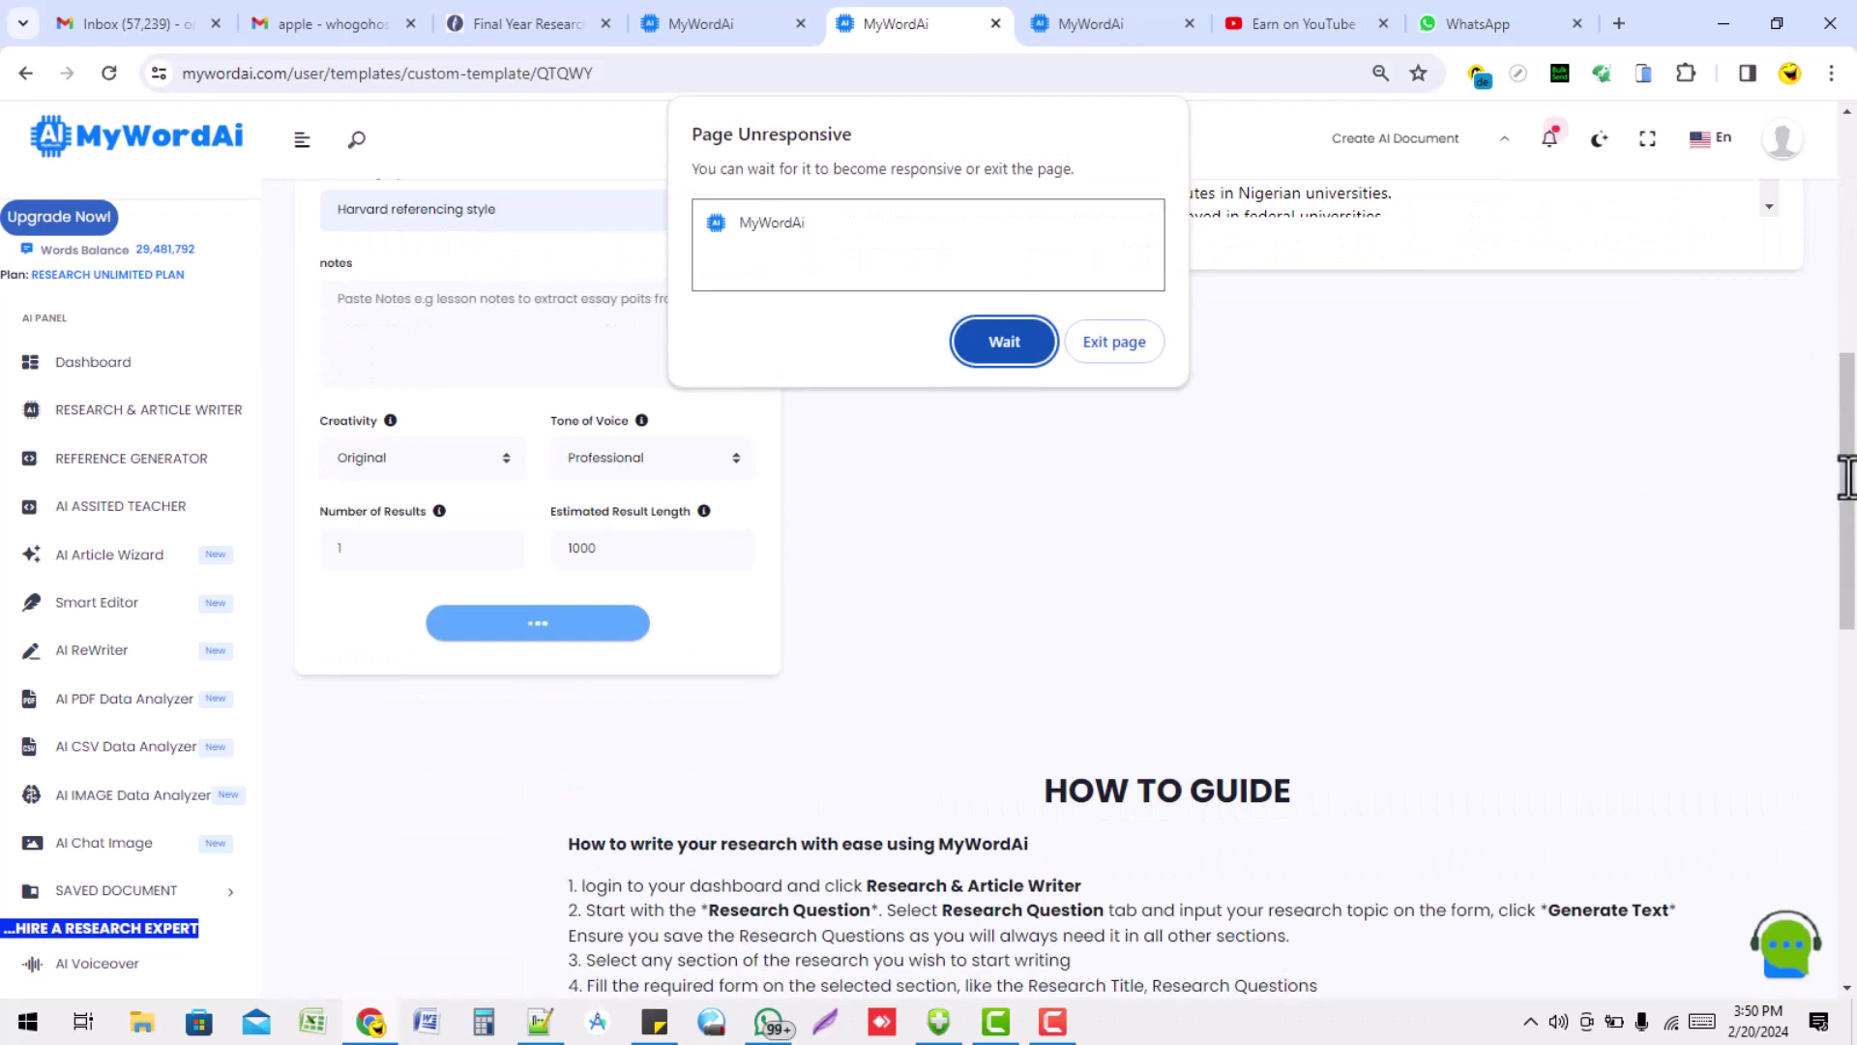
Wait out the unresponsive warning, then scroll the 2112-word essay back to its title and Introduction
left_click(991, 342)
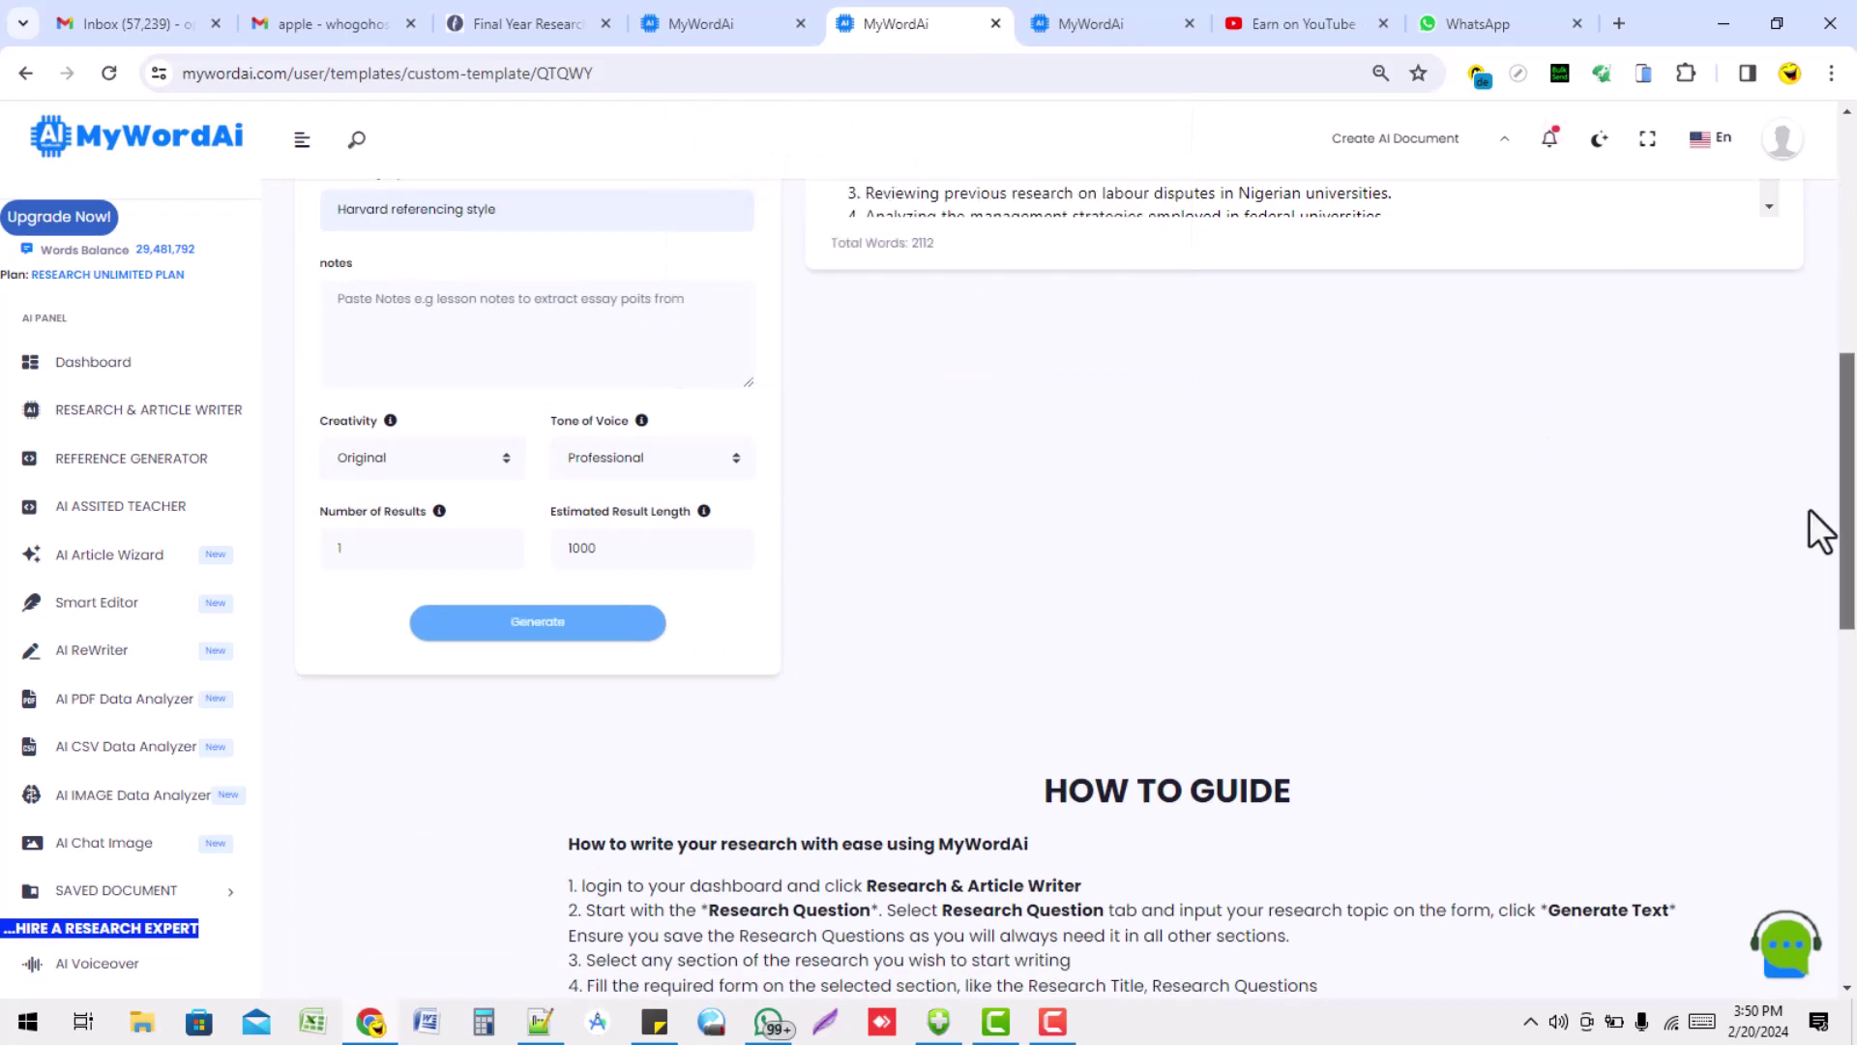
left_click_drag(1850, 520, 1850, 365)
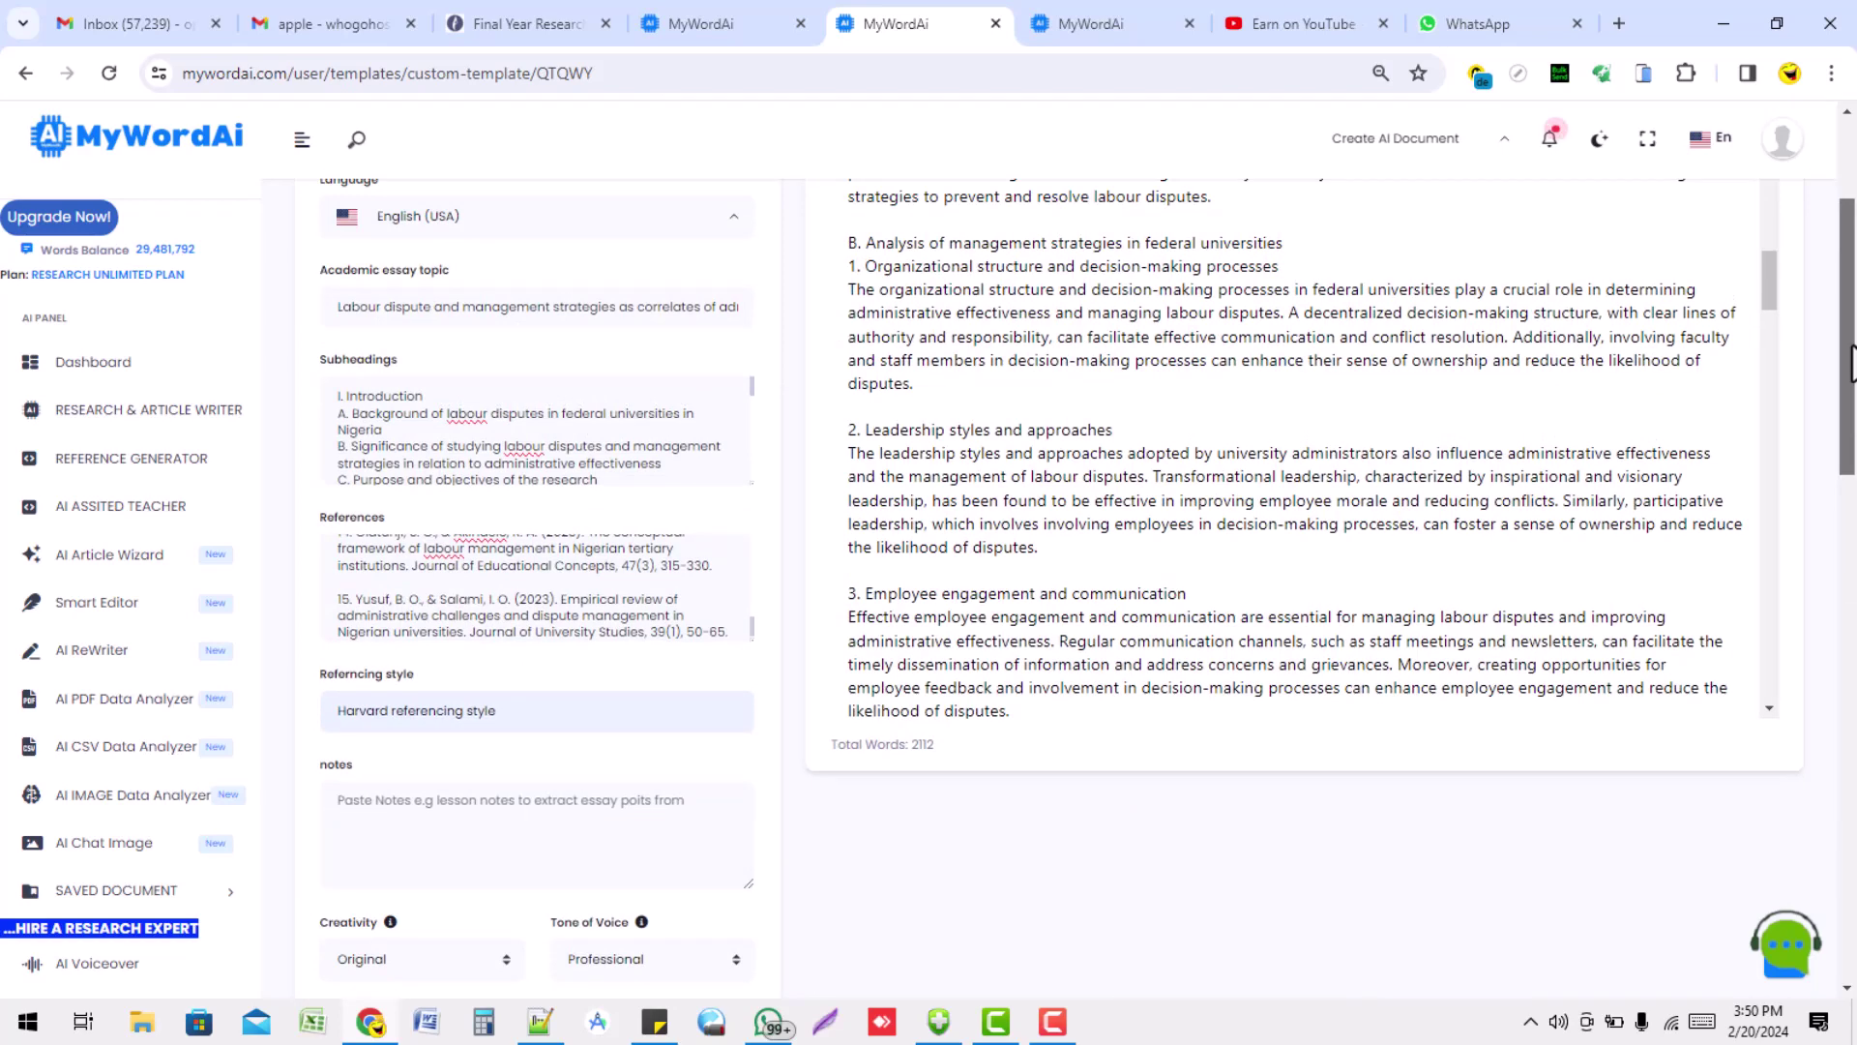
scroll(1851, 363, "up", 2)
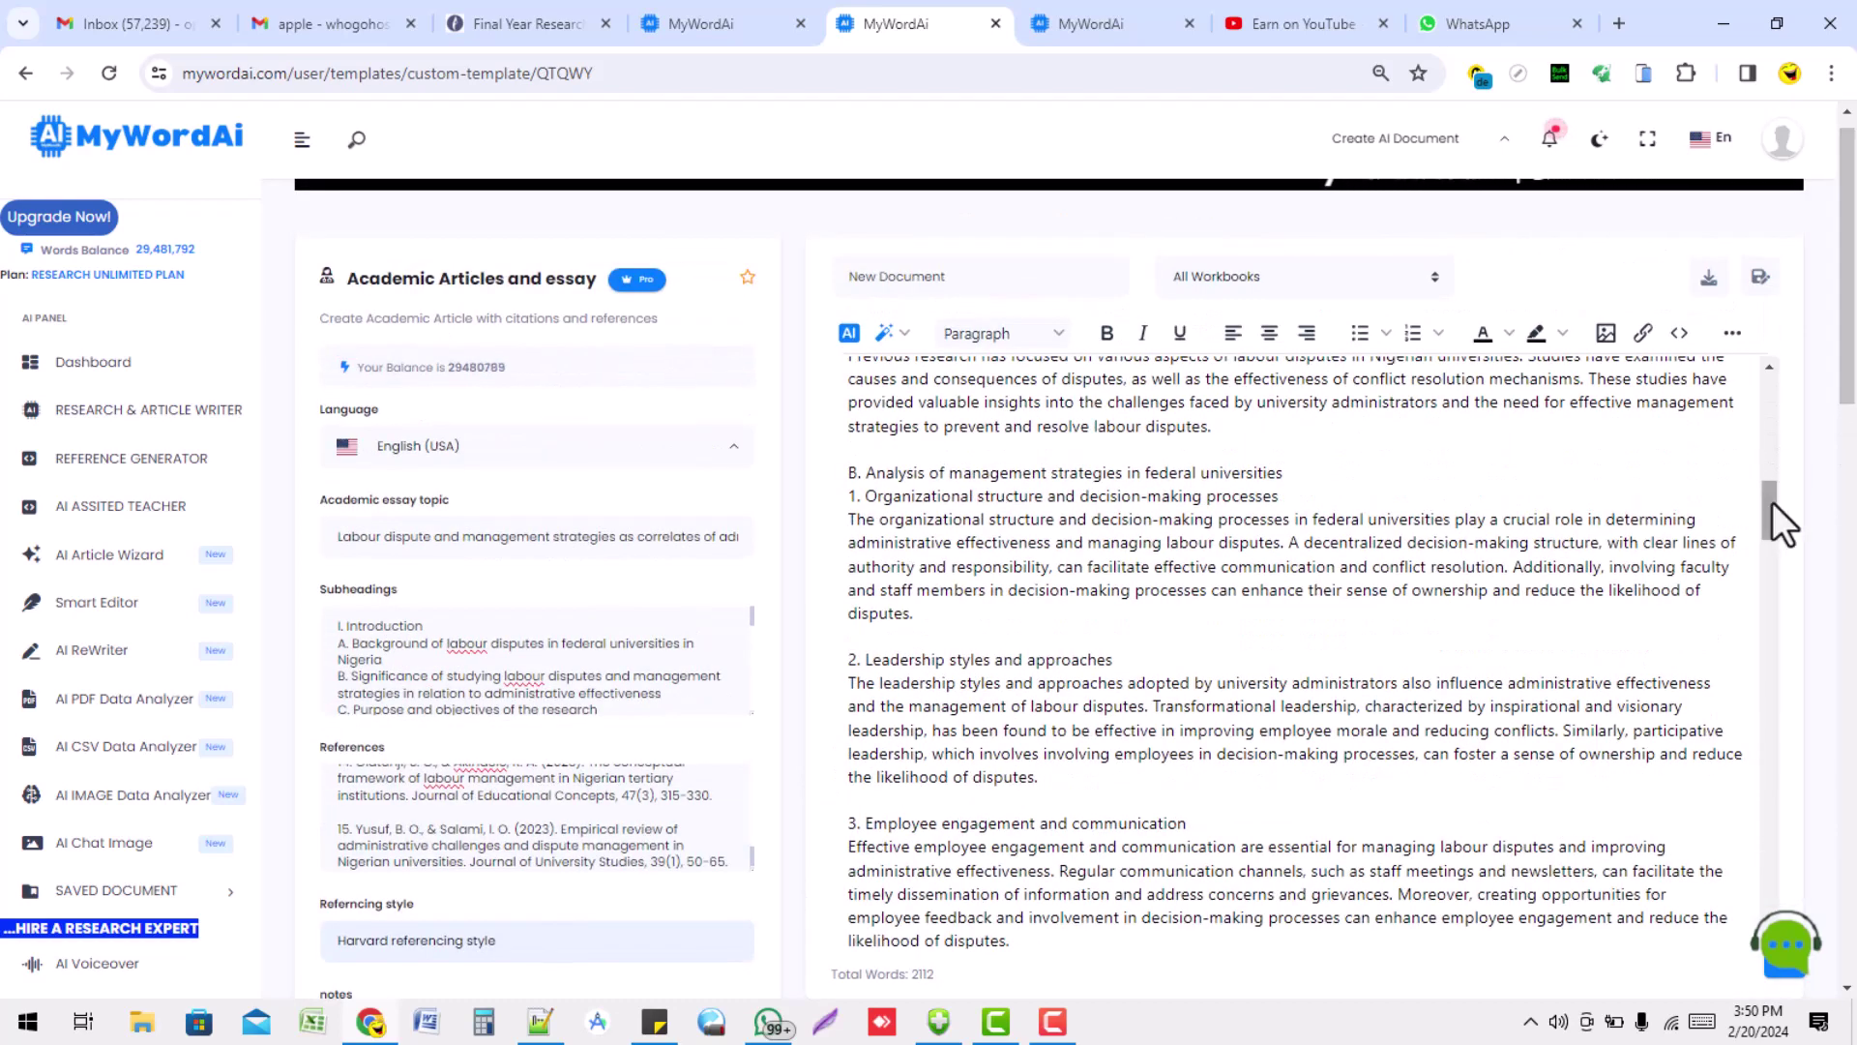
left_click_drag(1772, 501, 1776, 386)
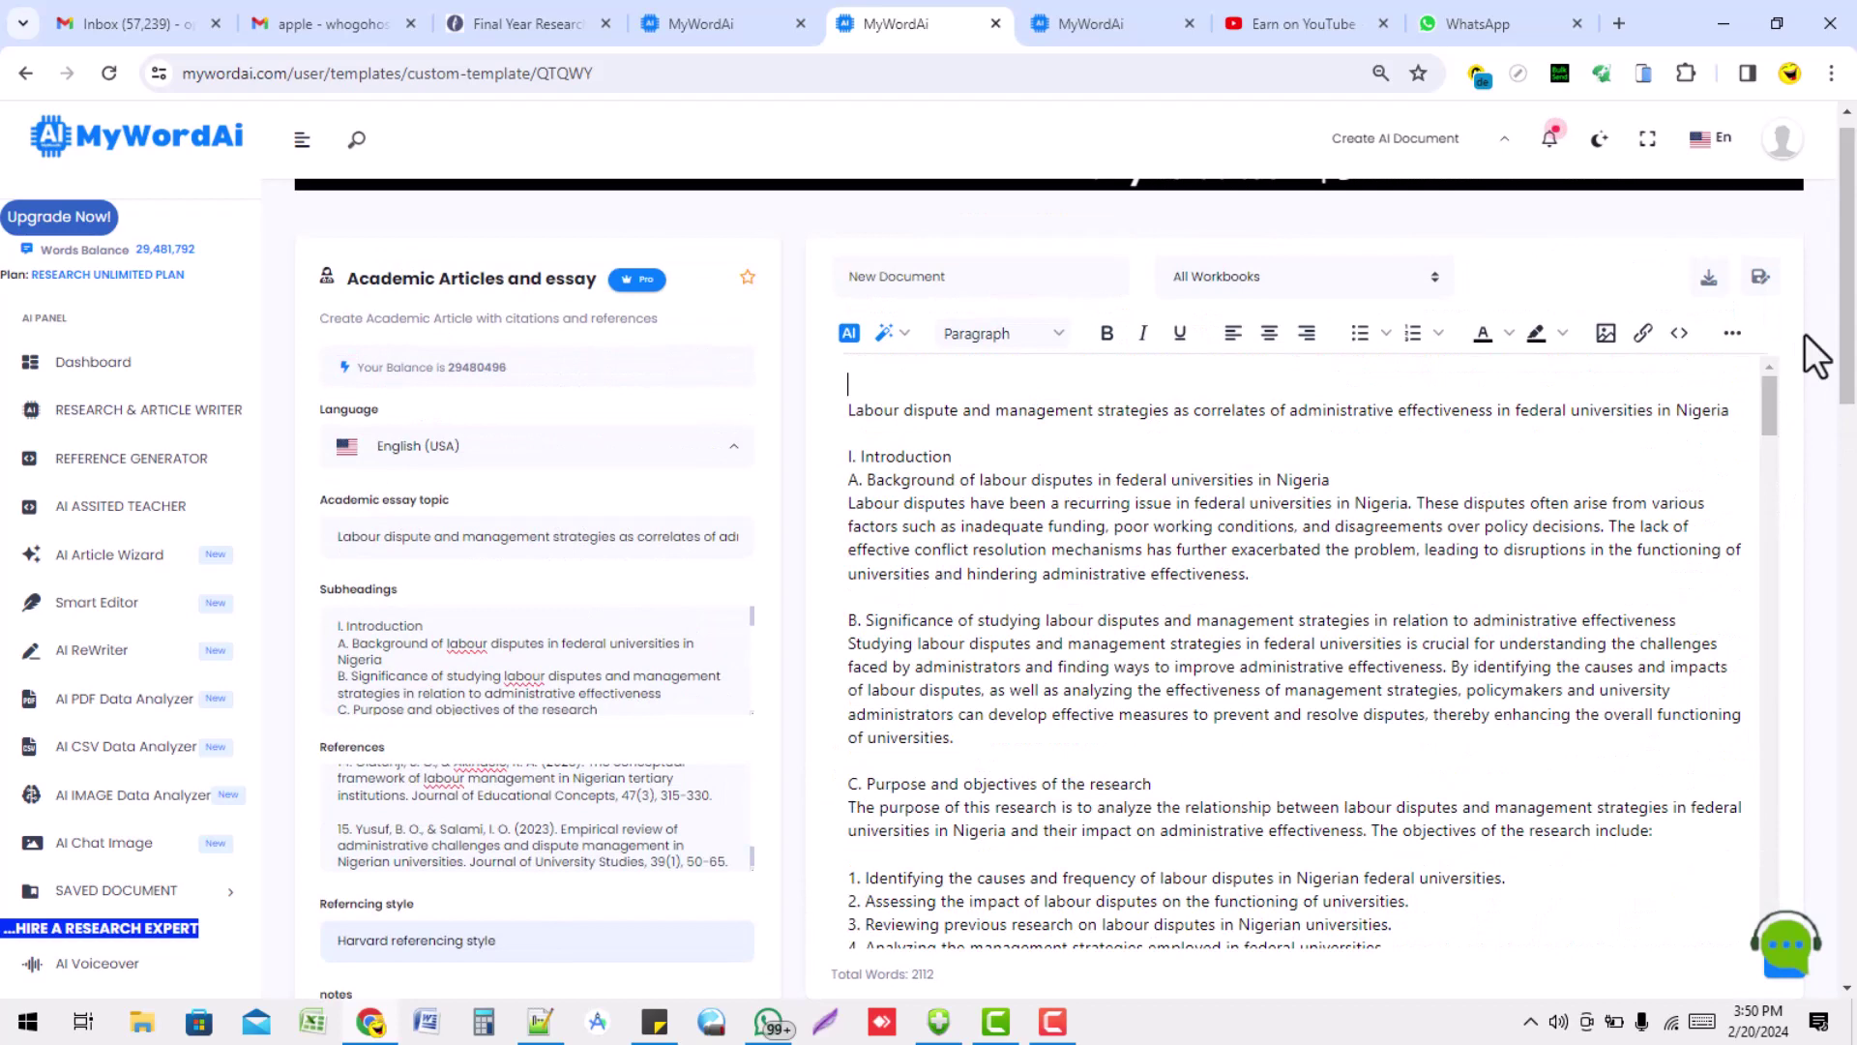
scroll(1849, 303, "down", 1)
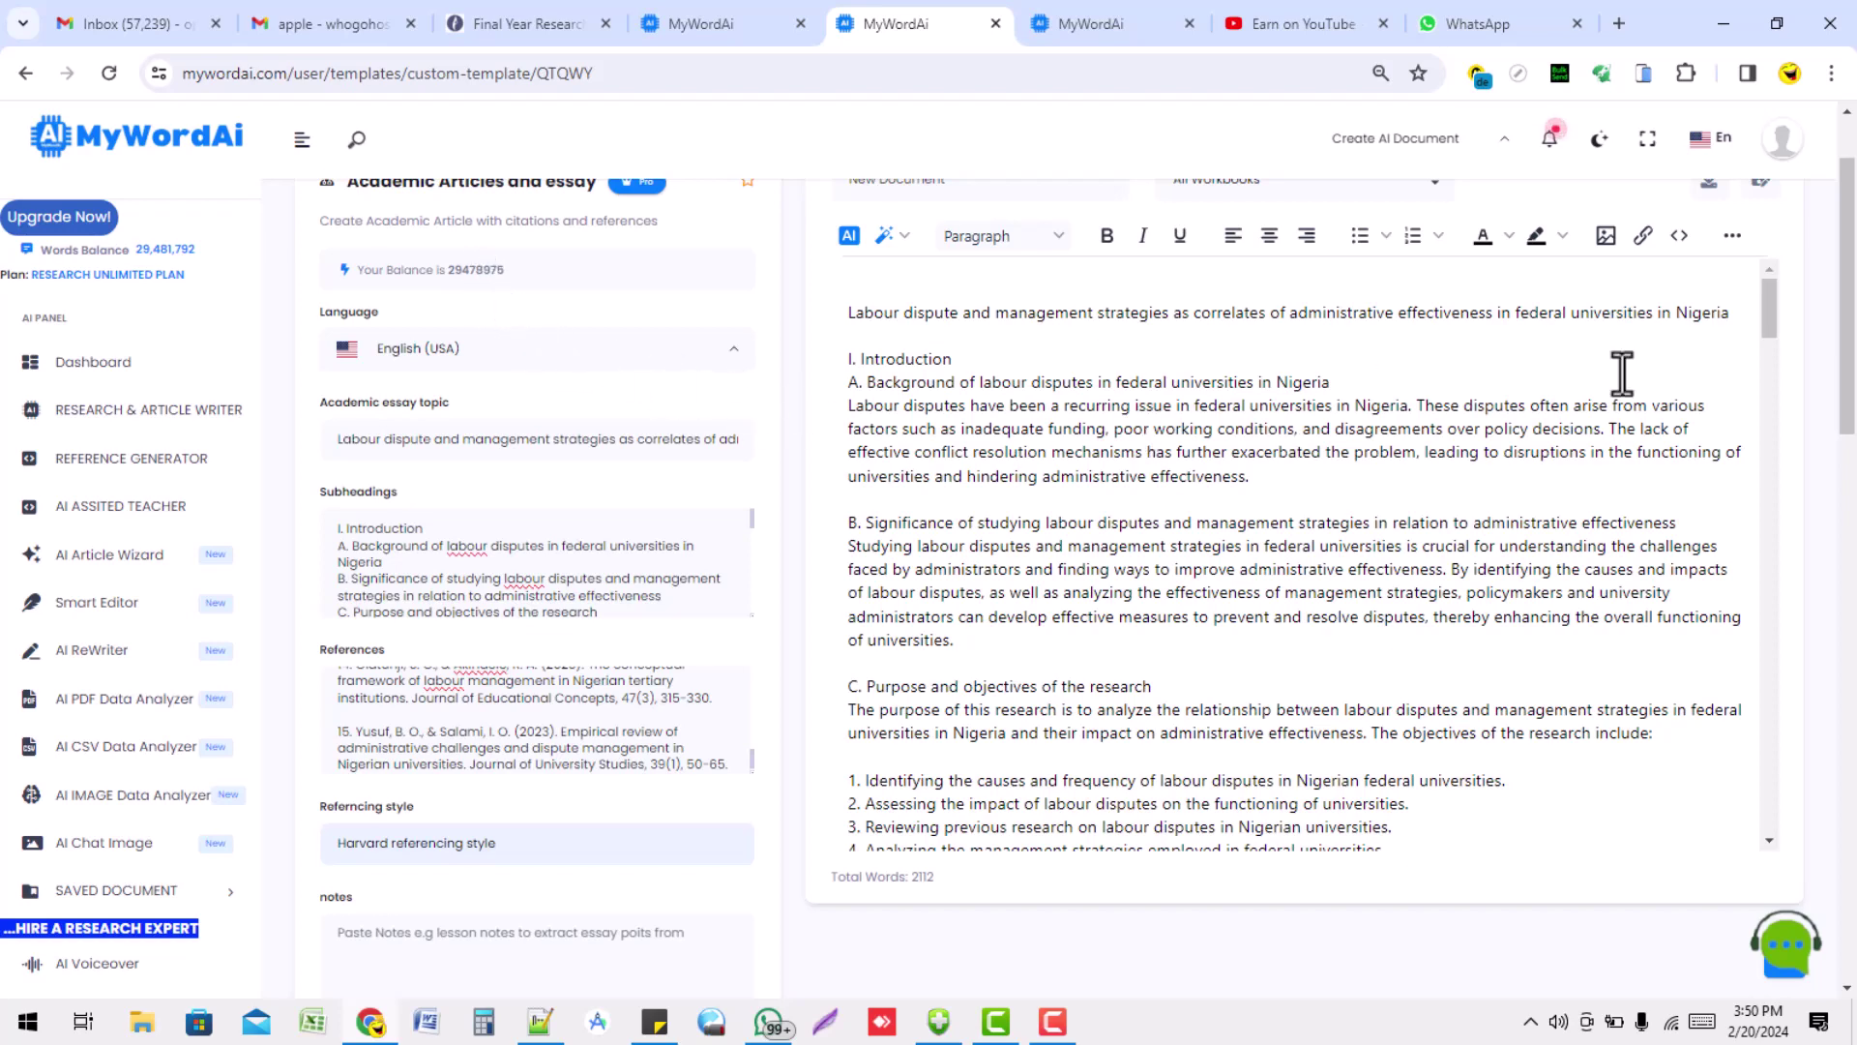
scroll(1812, 360, "down", 1)
scroll(1812, 360, "up", 1)
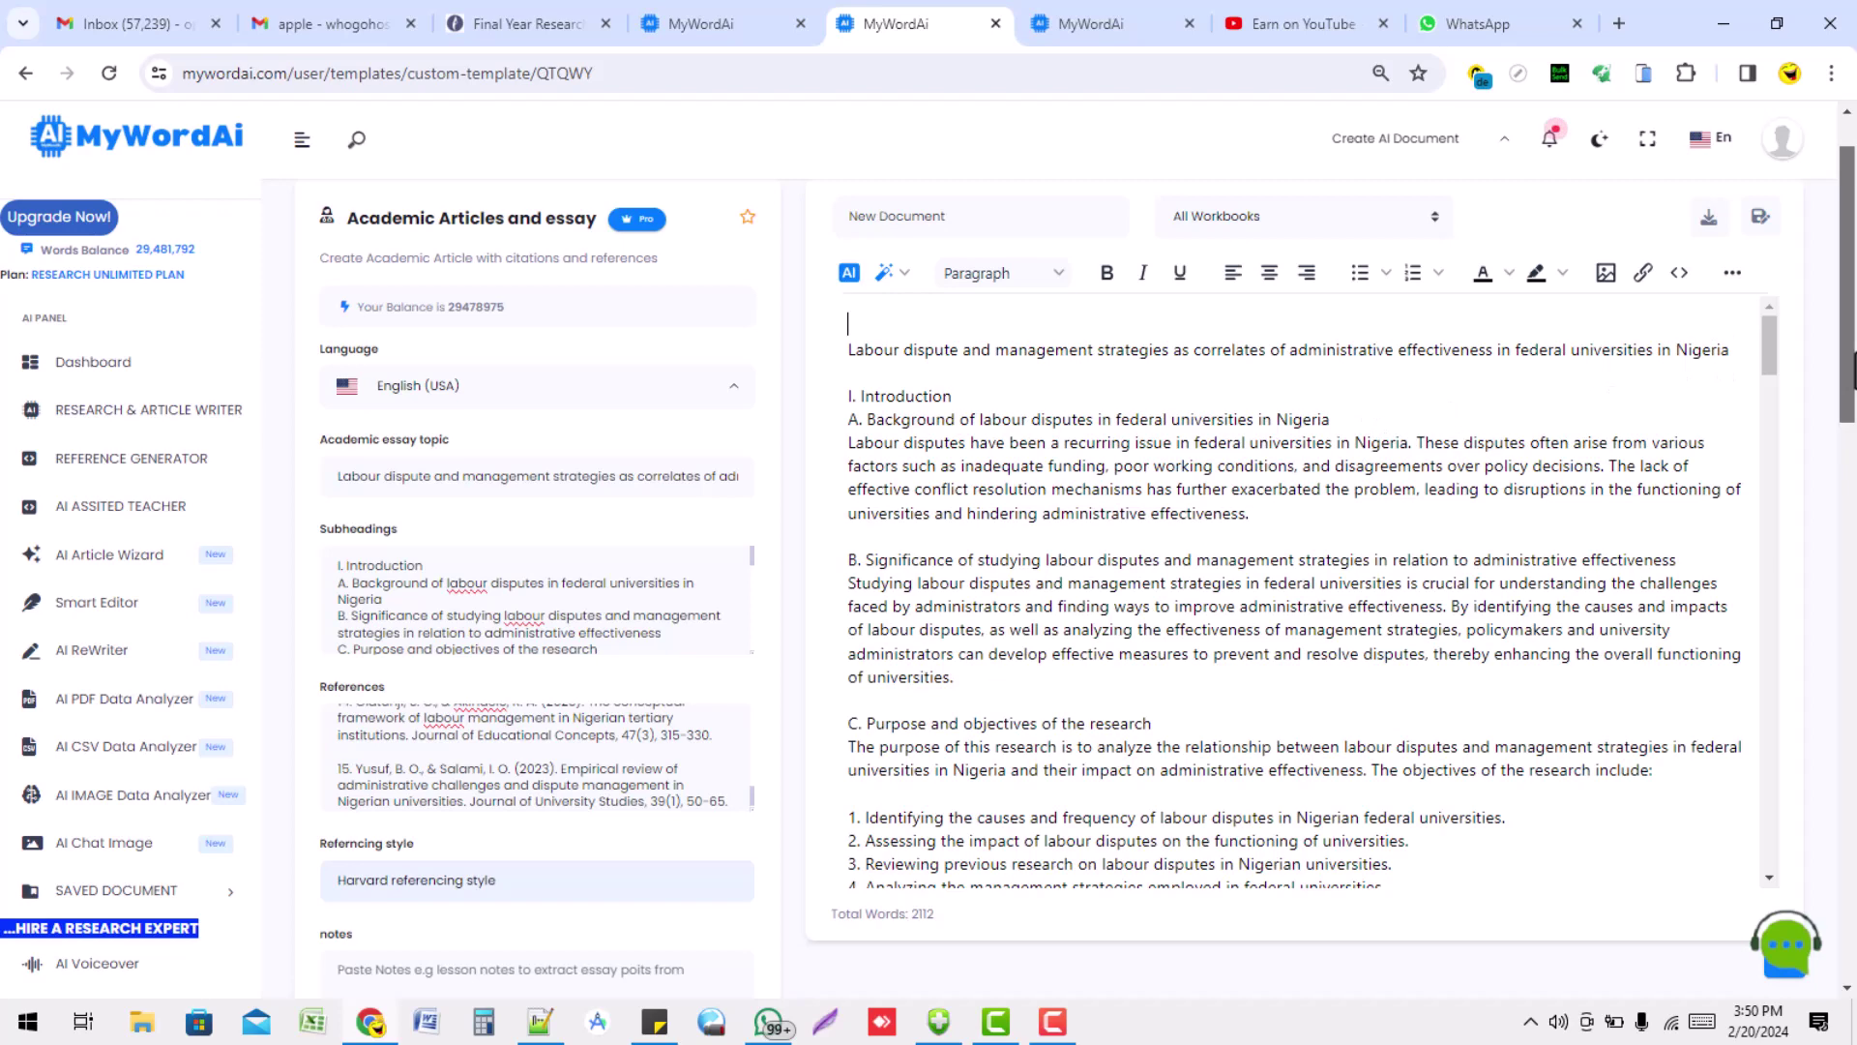
scroll(1852, 392, "down", 1)
scroll(1852, 391, "up", 1)
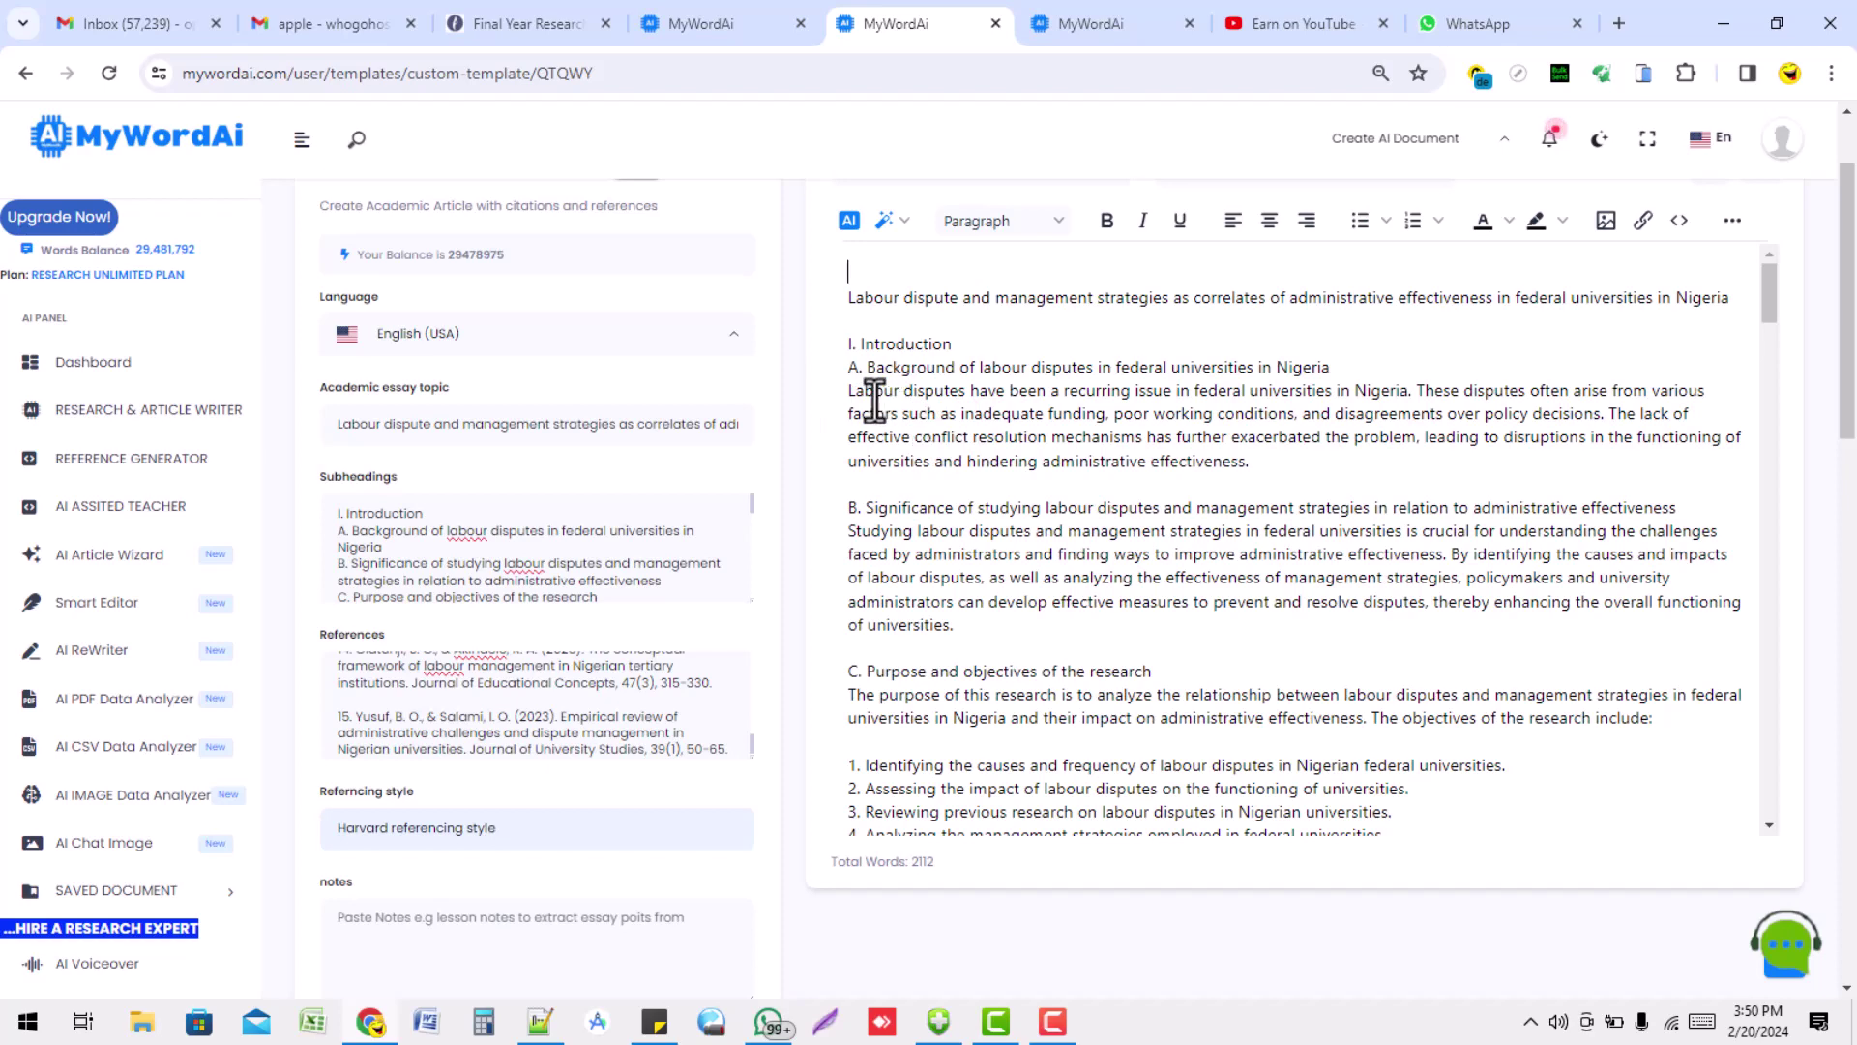
Select the Background of labour disputes paragraph and apply the AI Expand Content action, reaching 2426 words
left_click_drag(848, 392, 1252, 457)
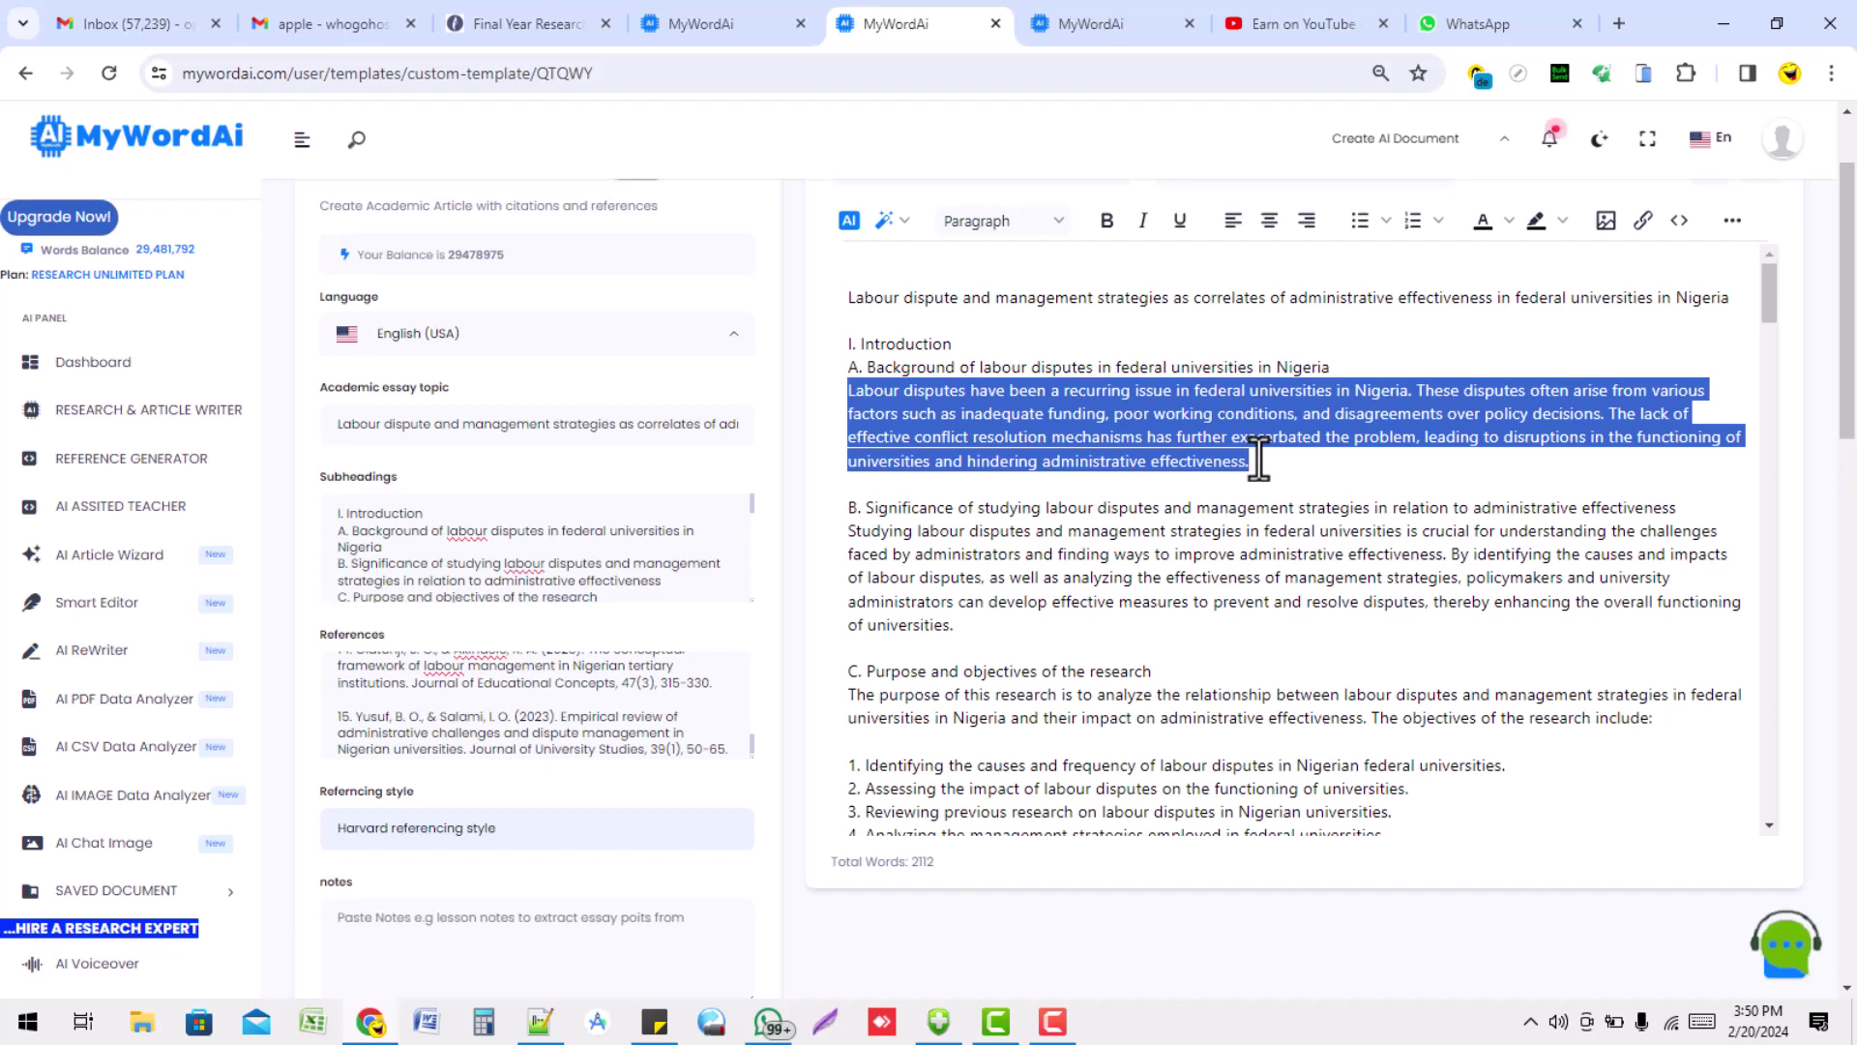
left_click_drag(1258, 456, 1258, 456)
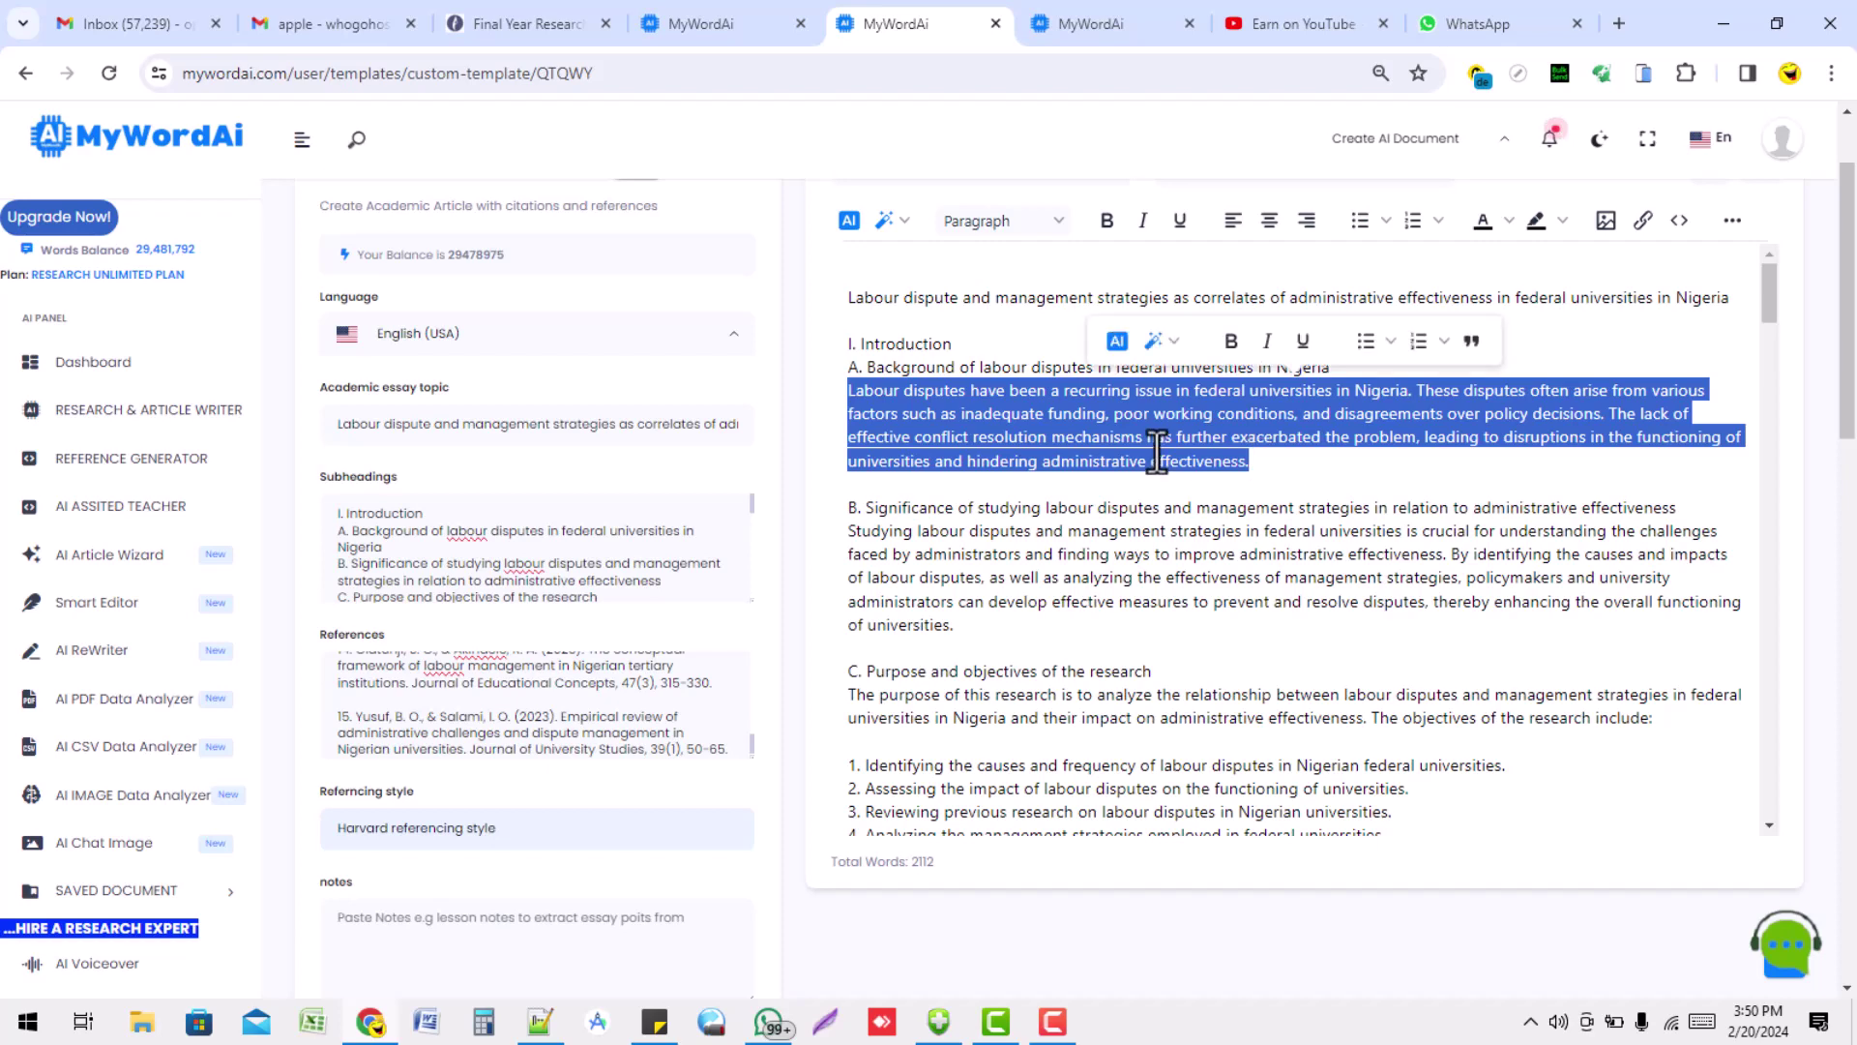
right_click(1137, 417)
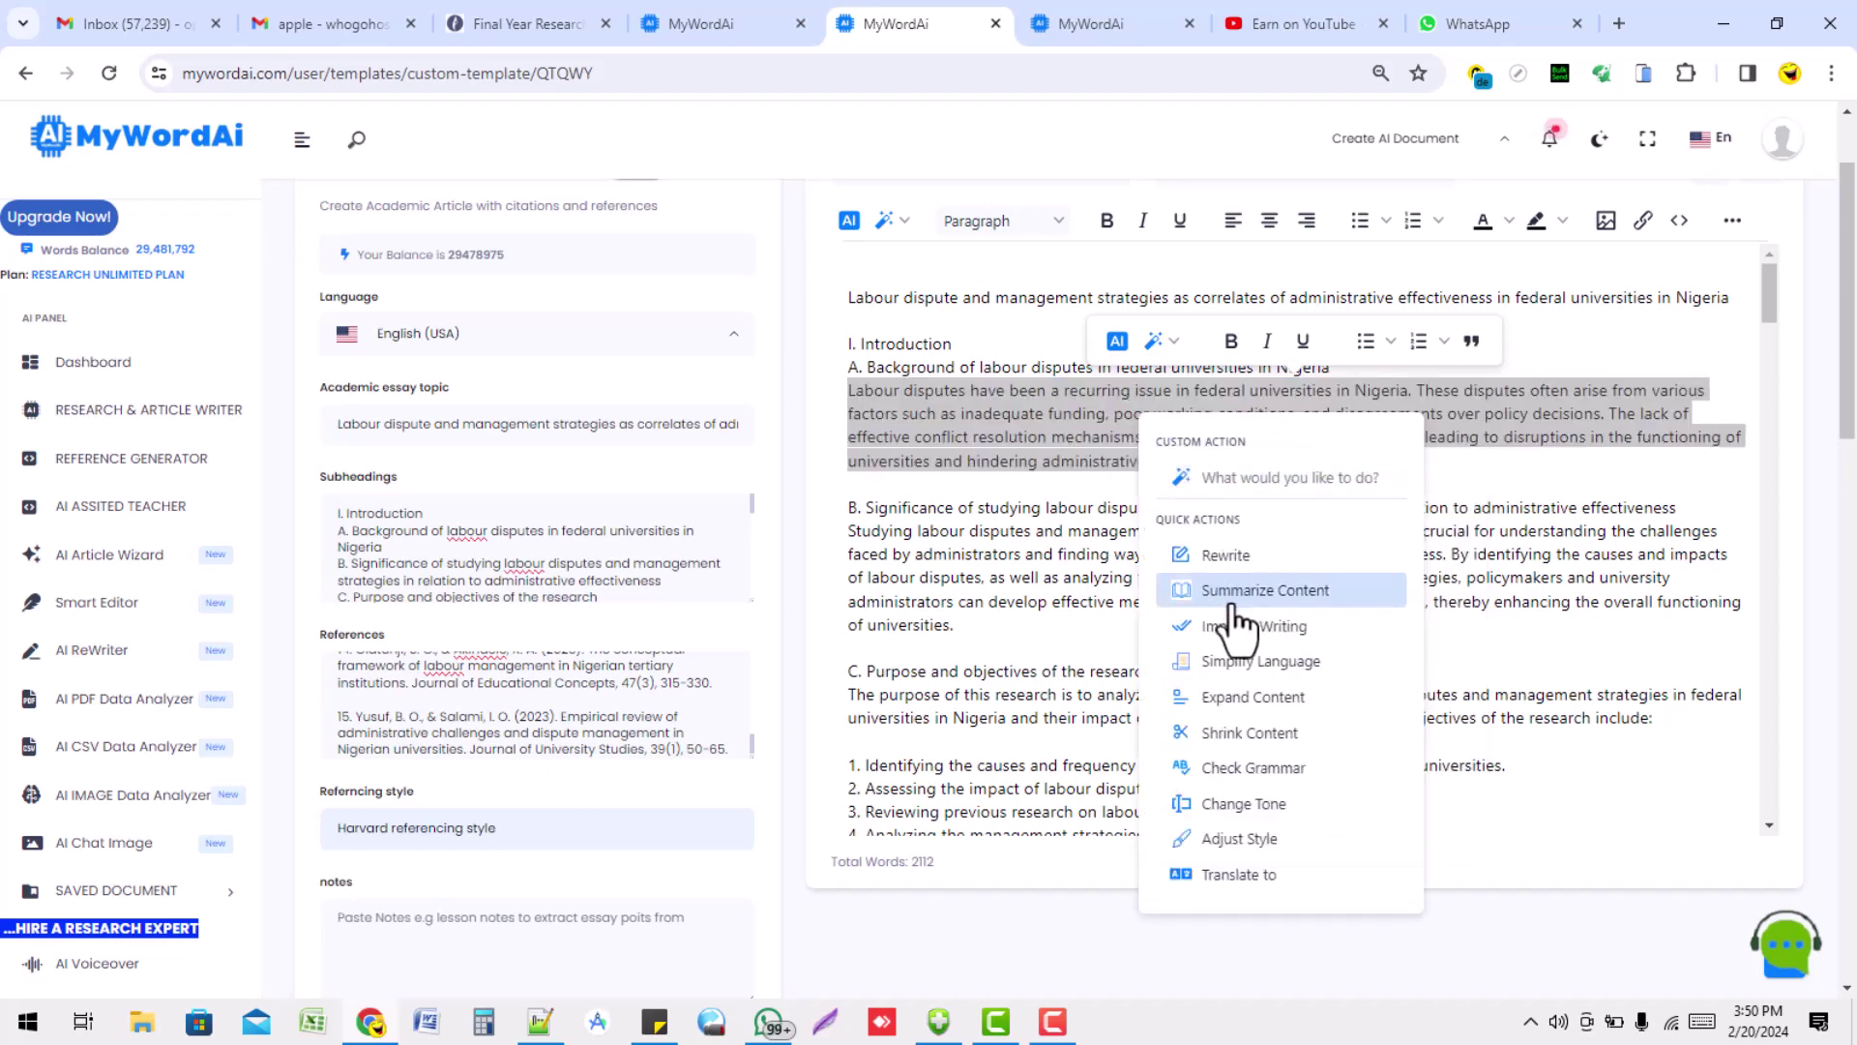
left_click(1263, 703)
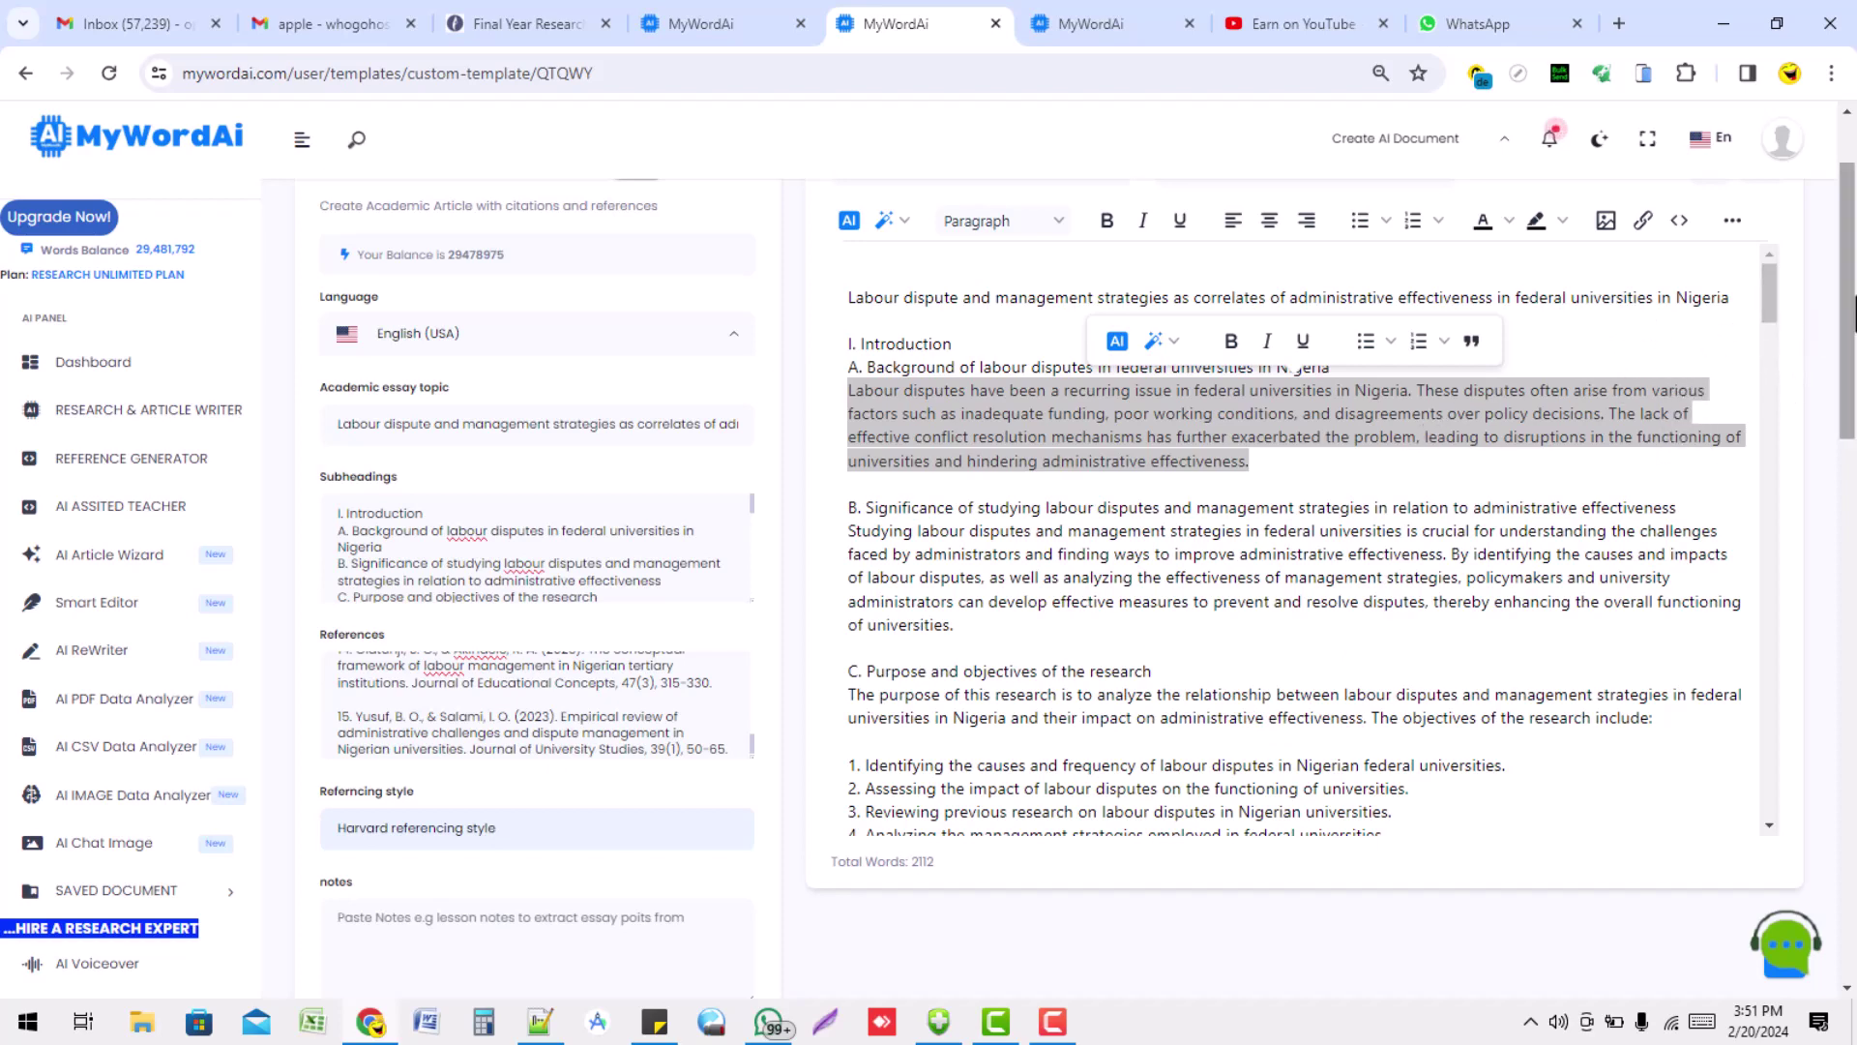
mouse_move(1853, 309)
left_mouse_down()
mouse_move(1853, 479)
mouse_move(1852, 326)
left_mouse_up()
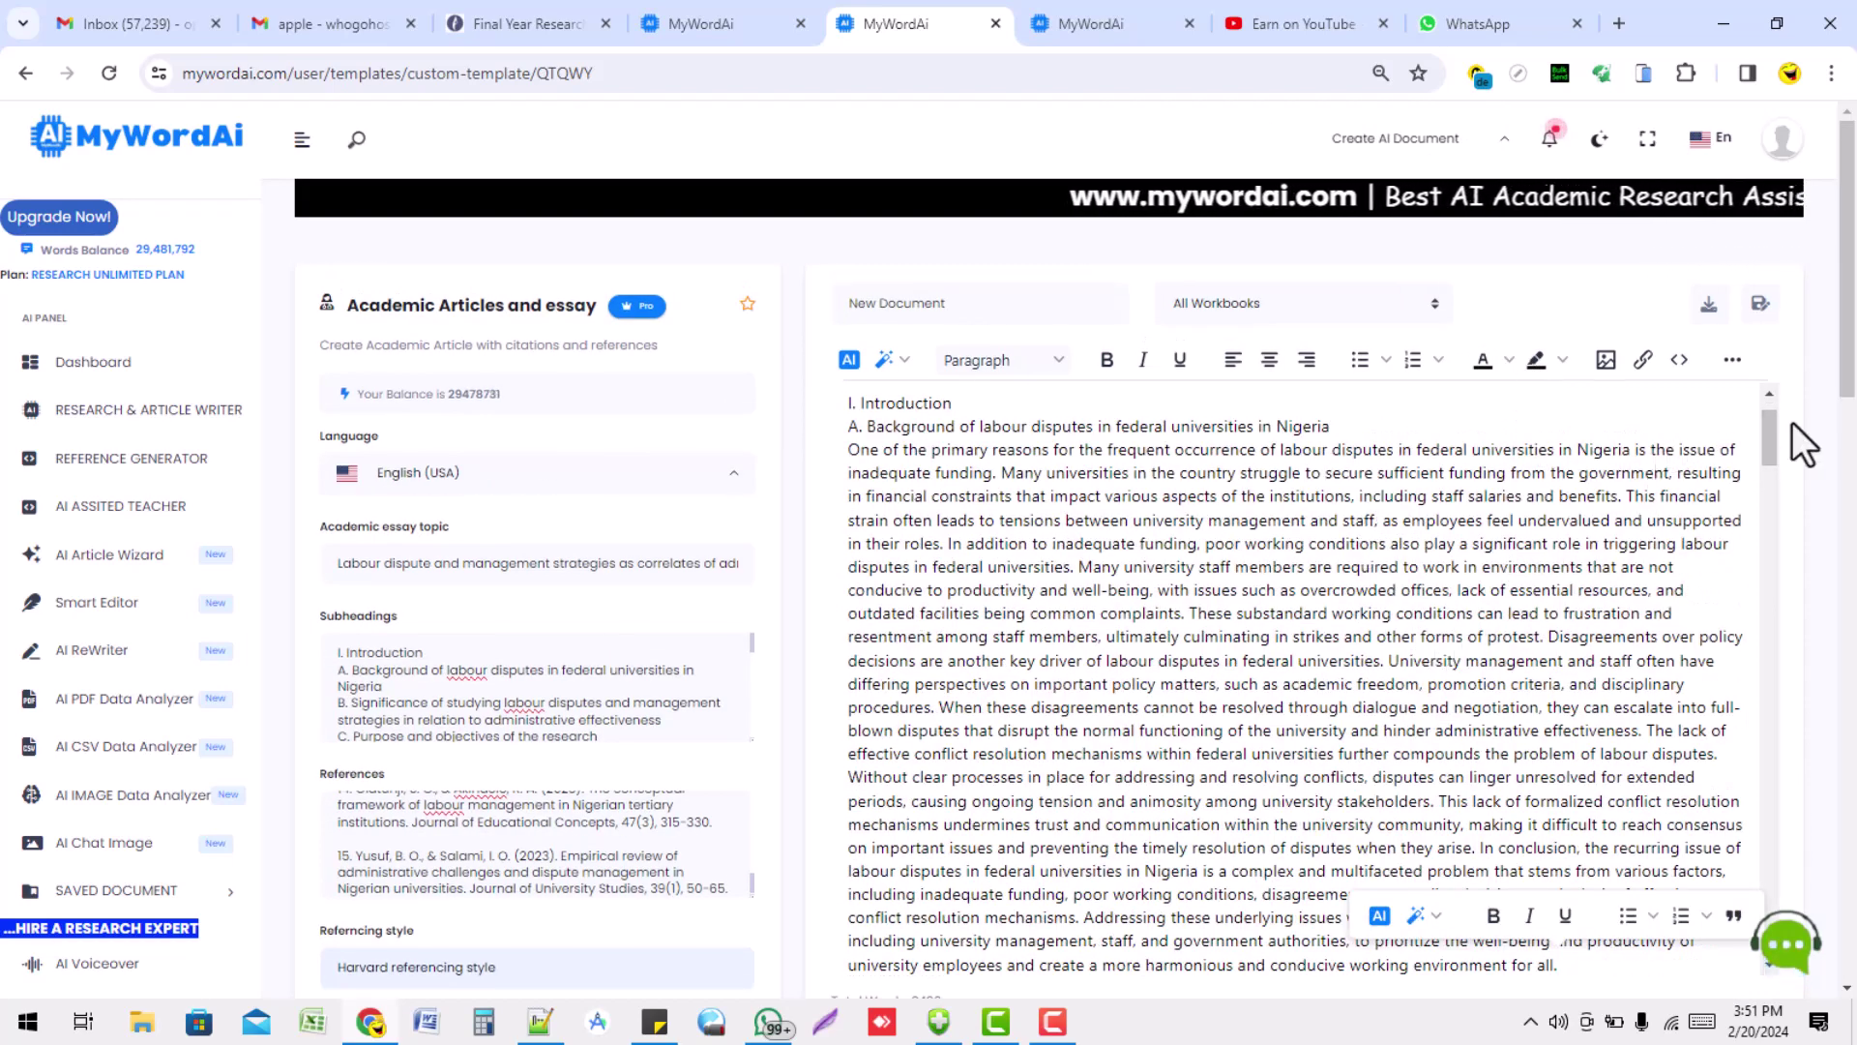
scroll(1852, 373, "down", 2)
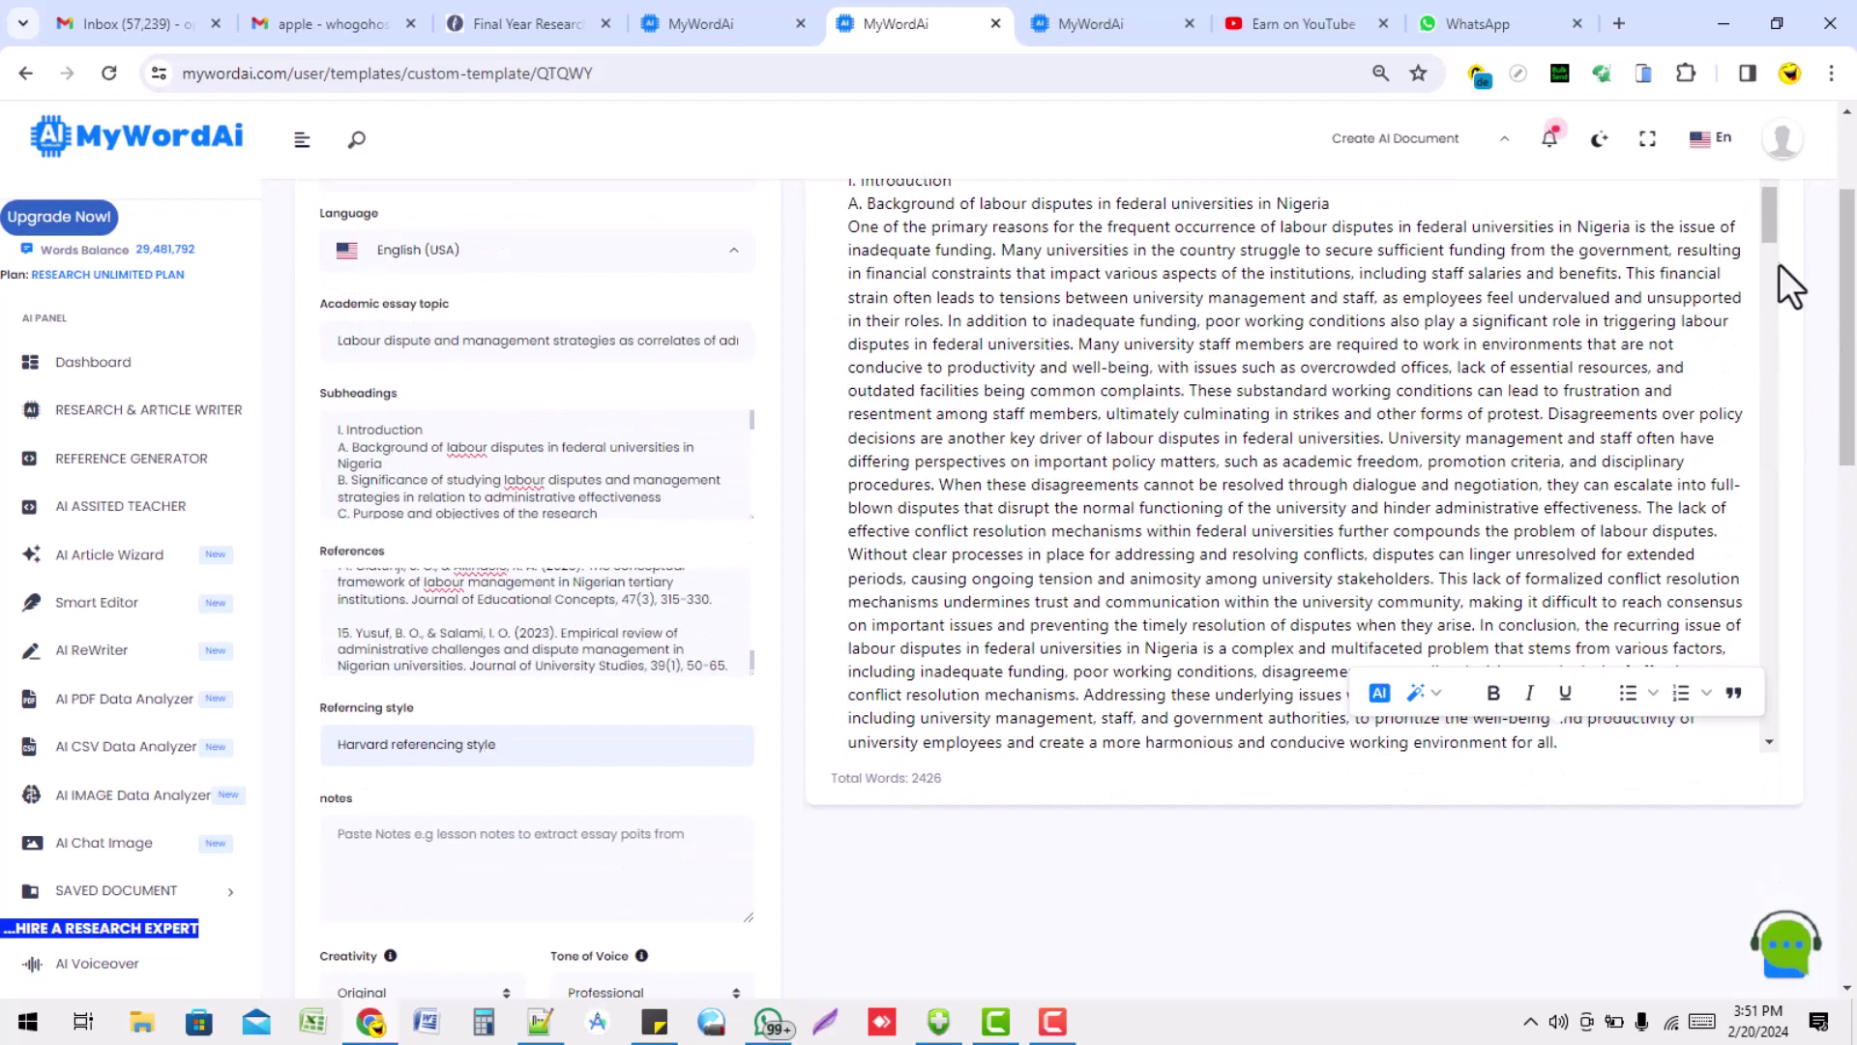
left_click_drag(1773, 229, 1776, 687)
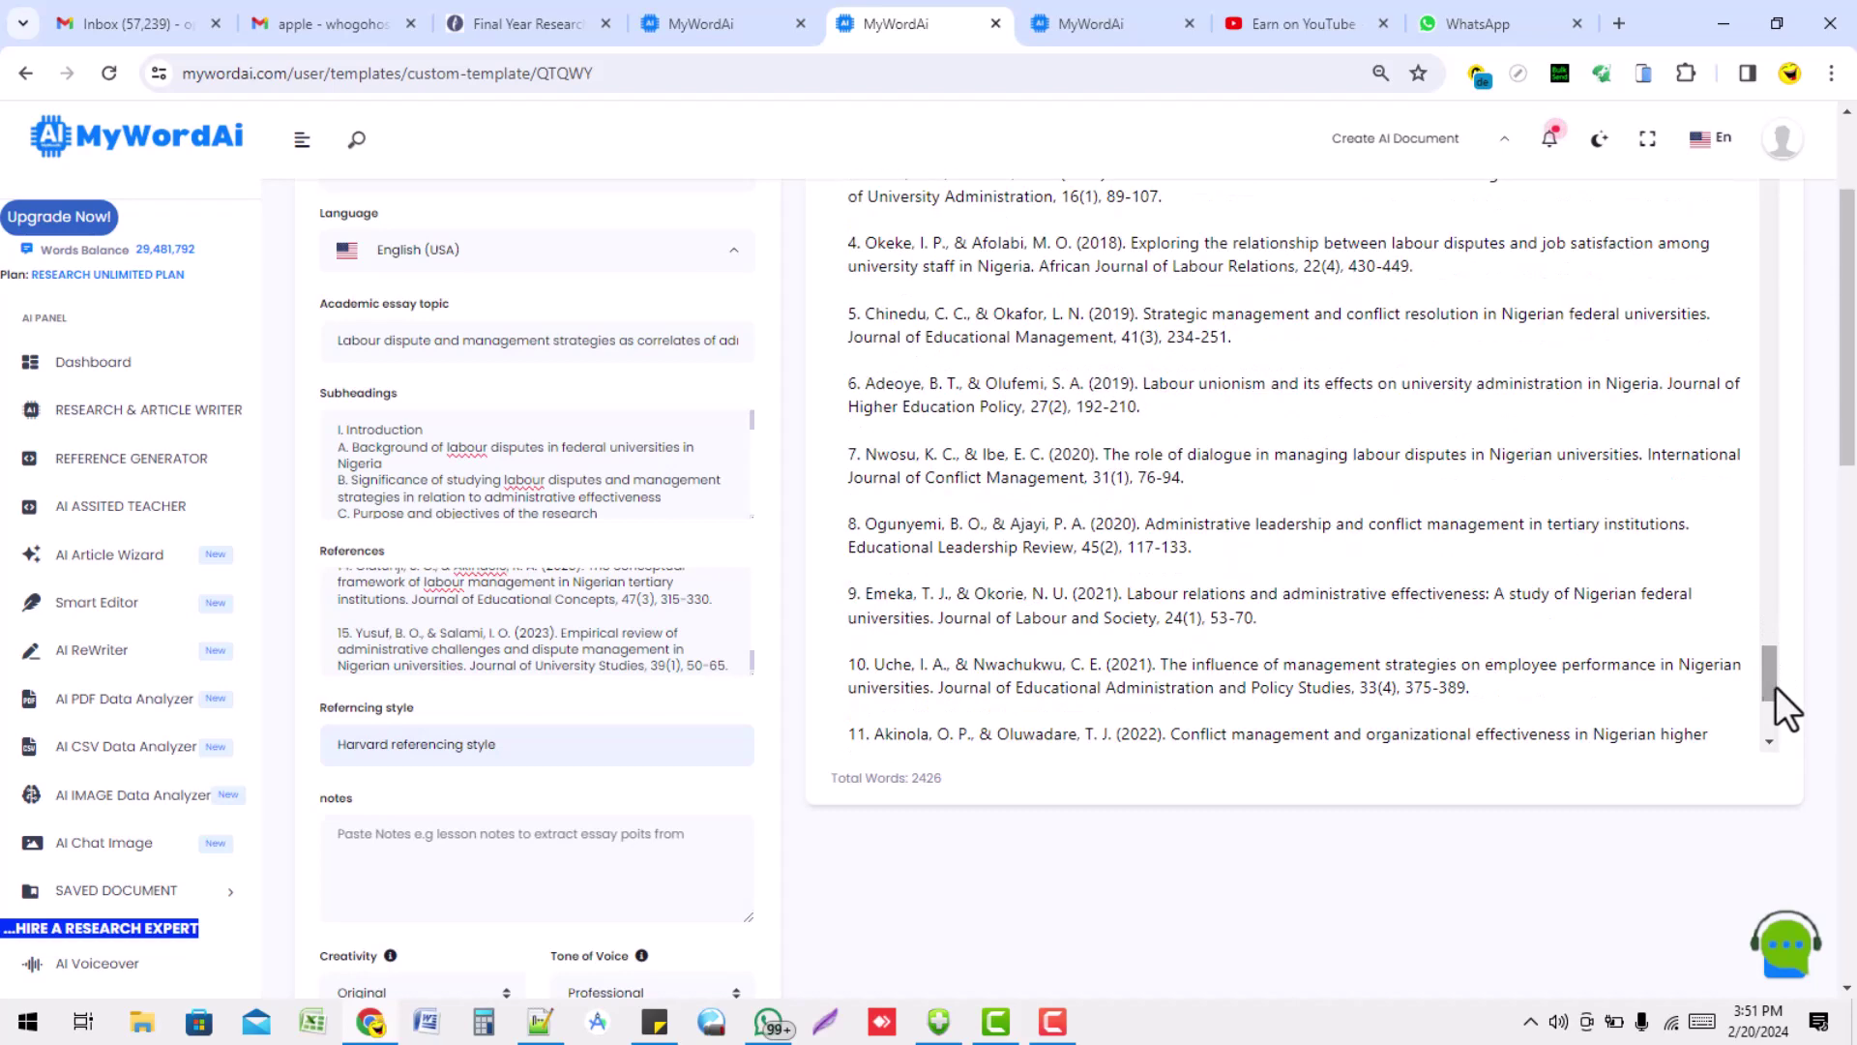
left_click_drag(1849, 421, 1849, 353)
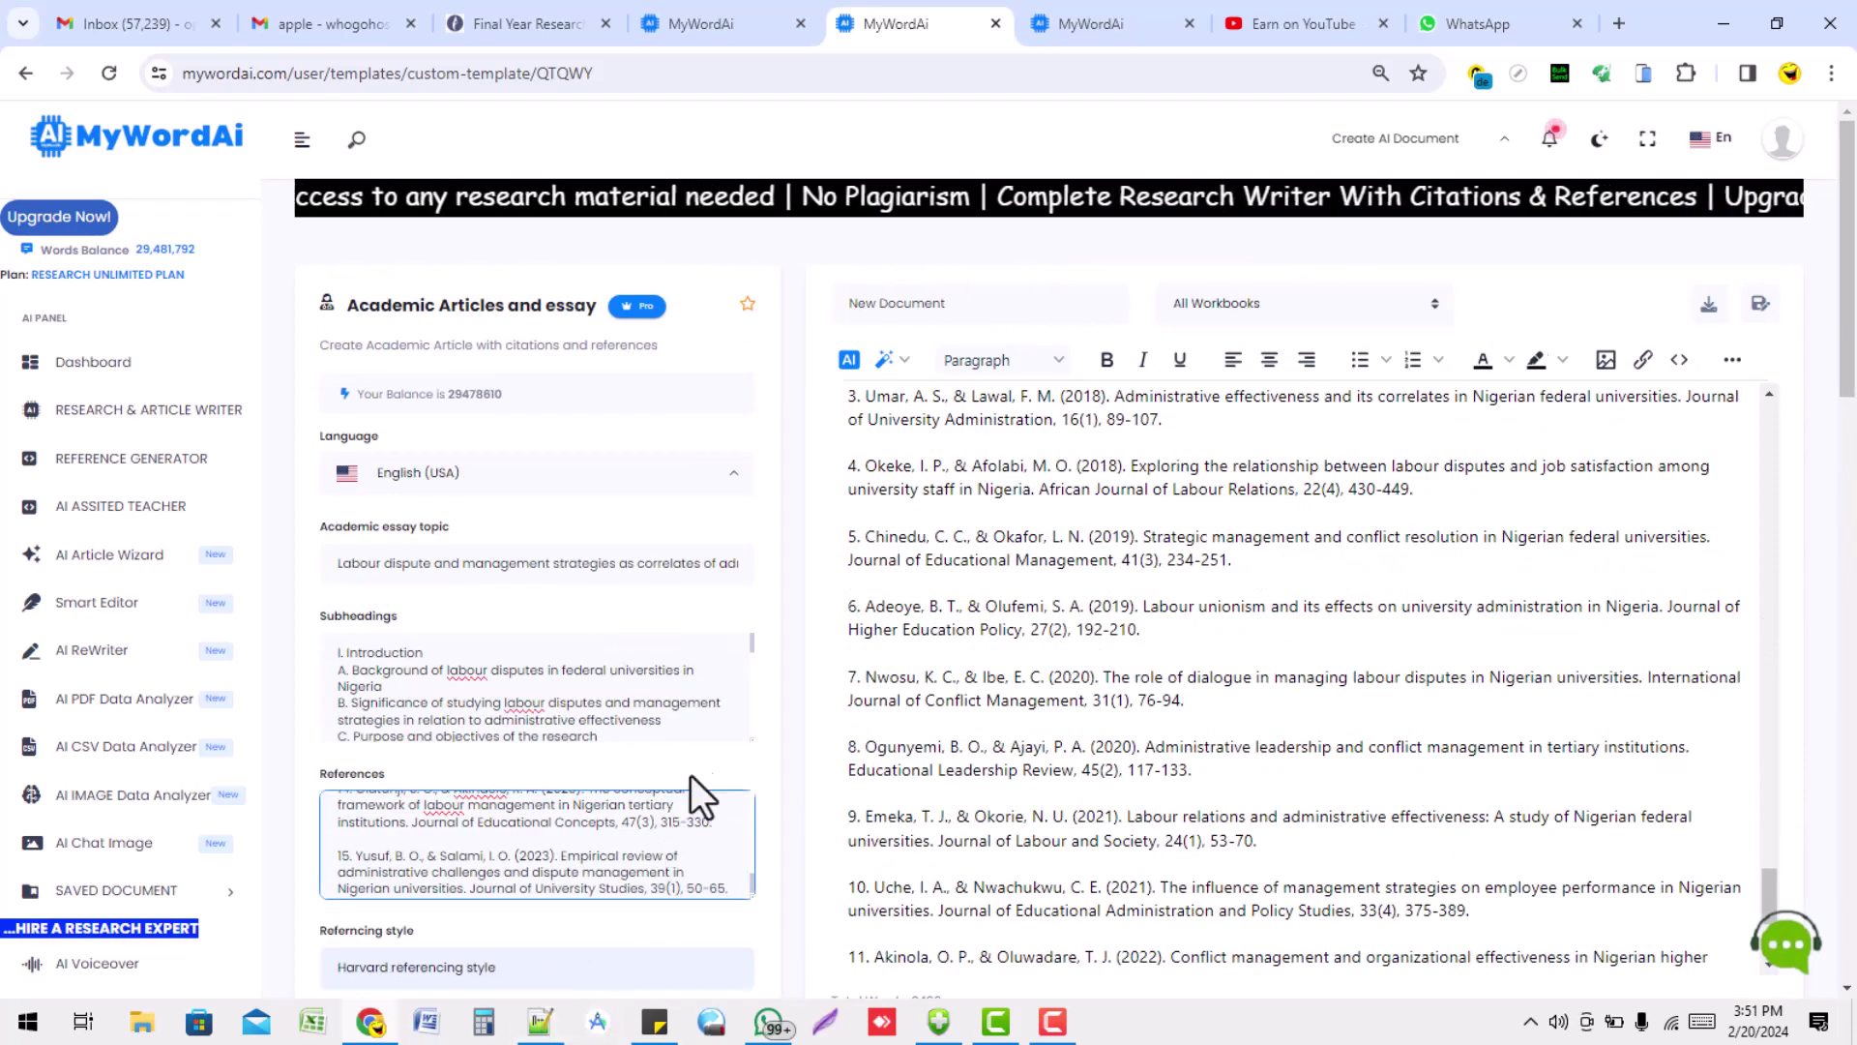
left_click(705, 715)
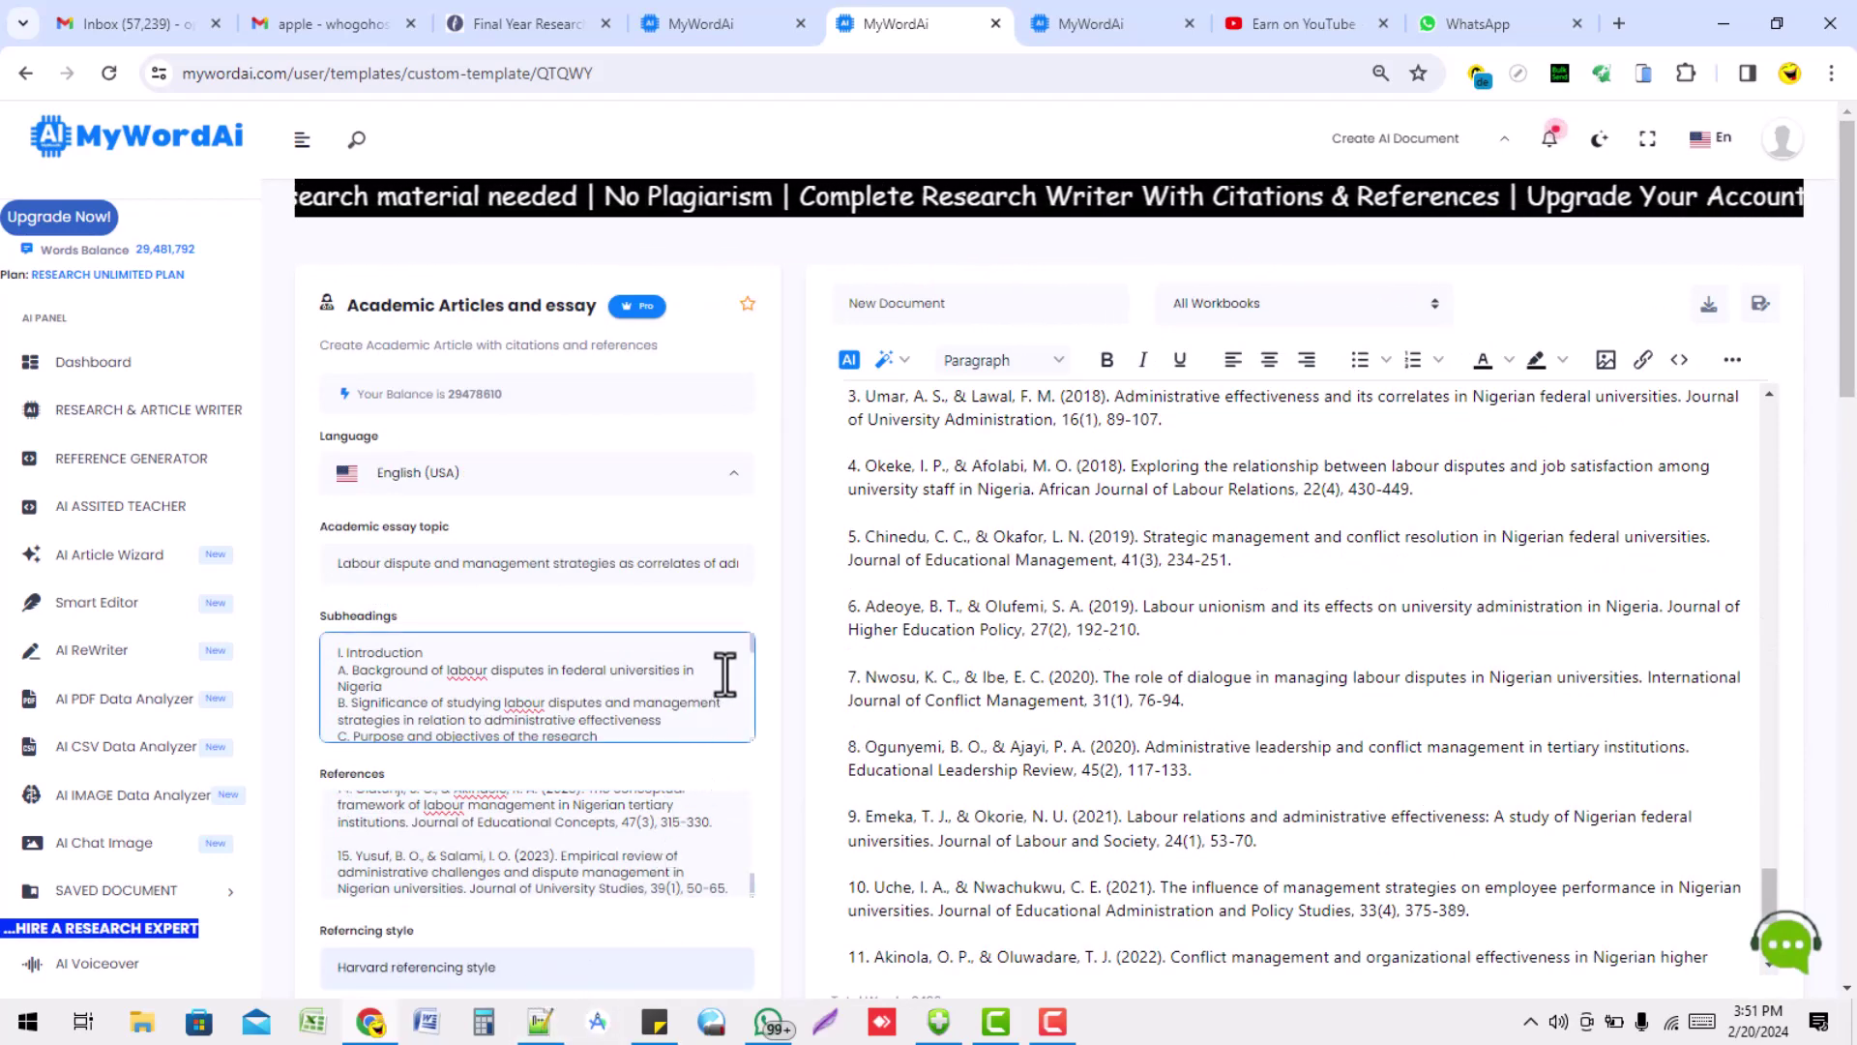
left_click(793, 608)
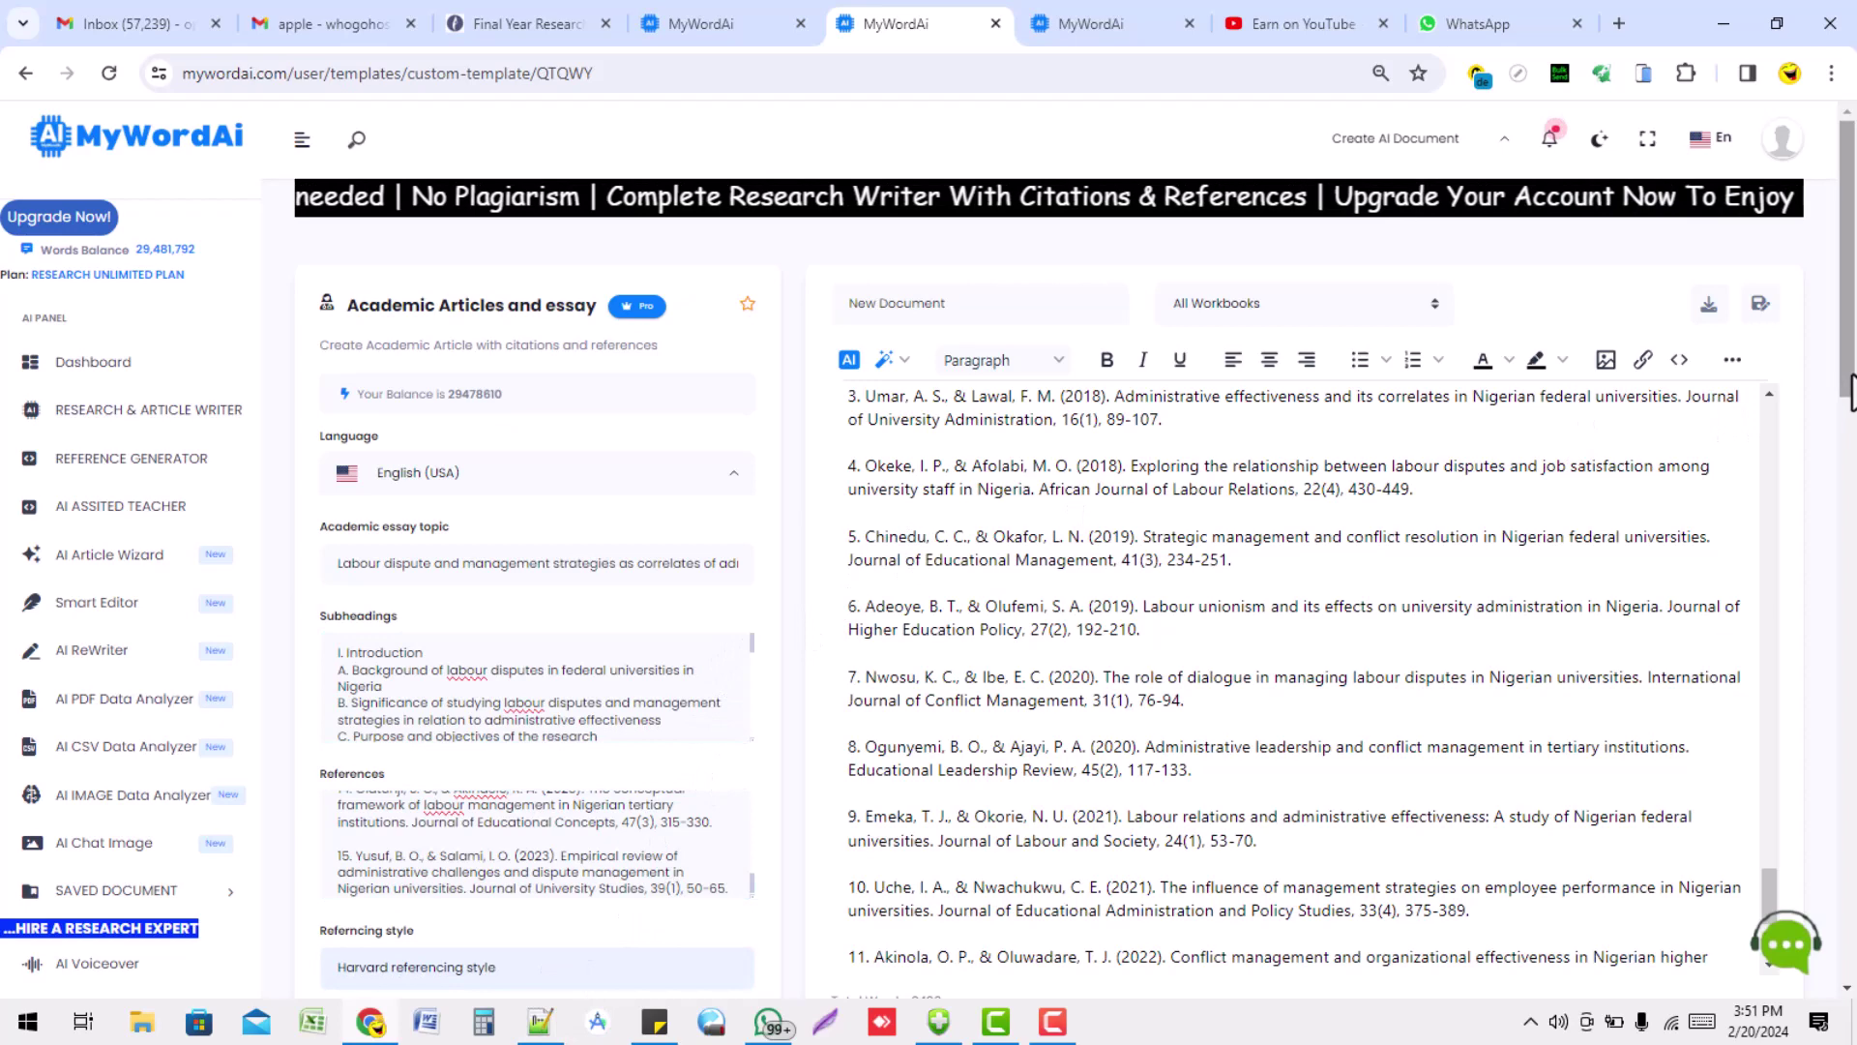
Replace 'New Document' with the Labour dispute and management strategies topic copied from the topic field, and save
left_click(1709, 305)
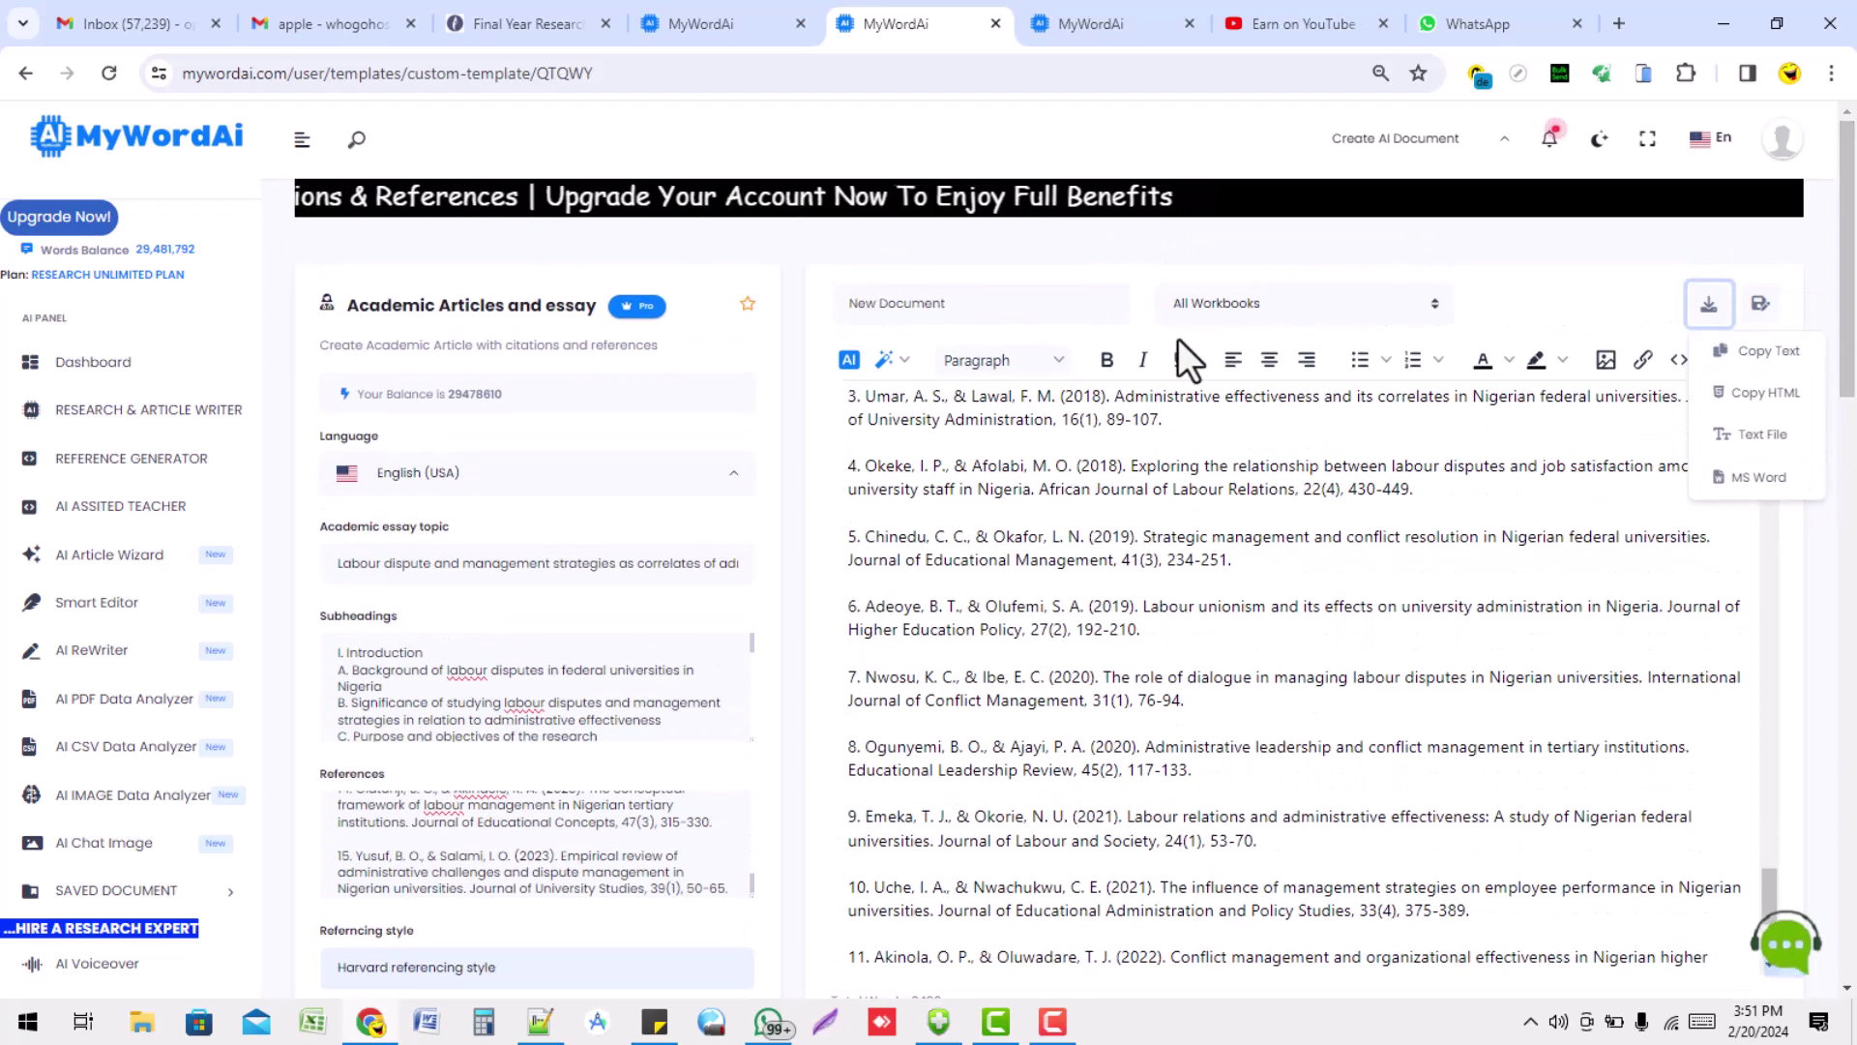
left_click(957, 302)
left_click(497, 566)
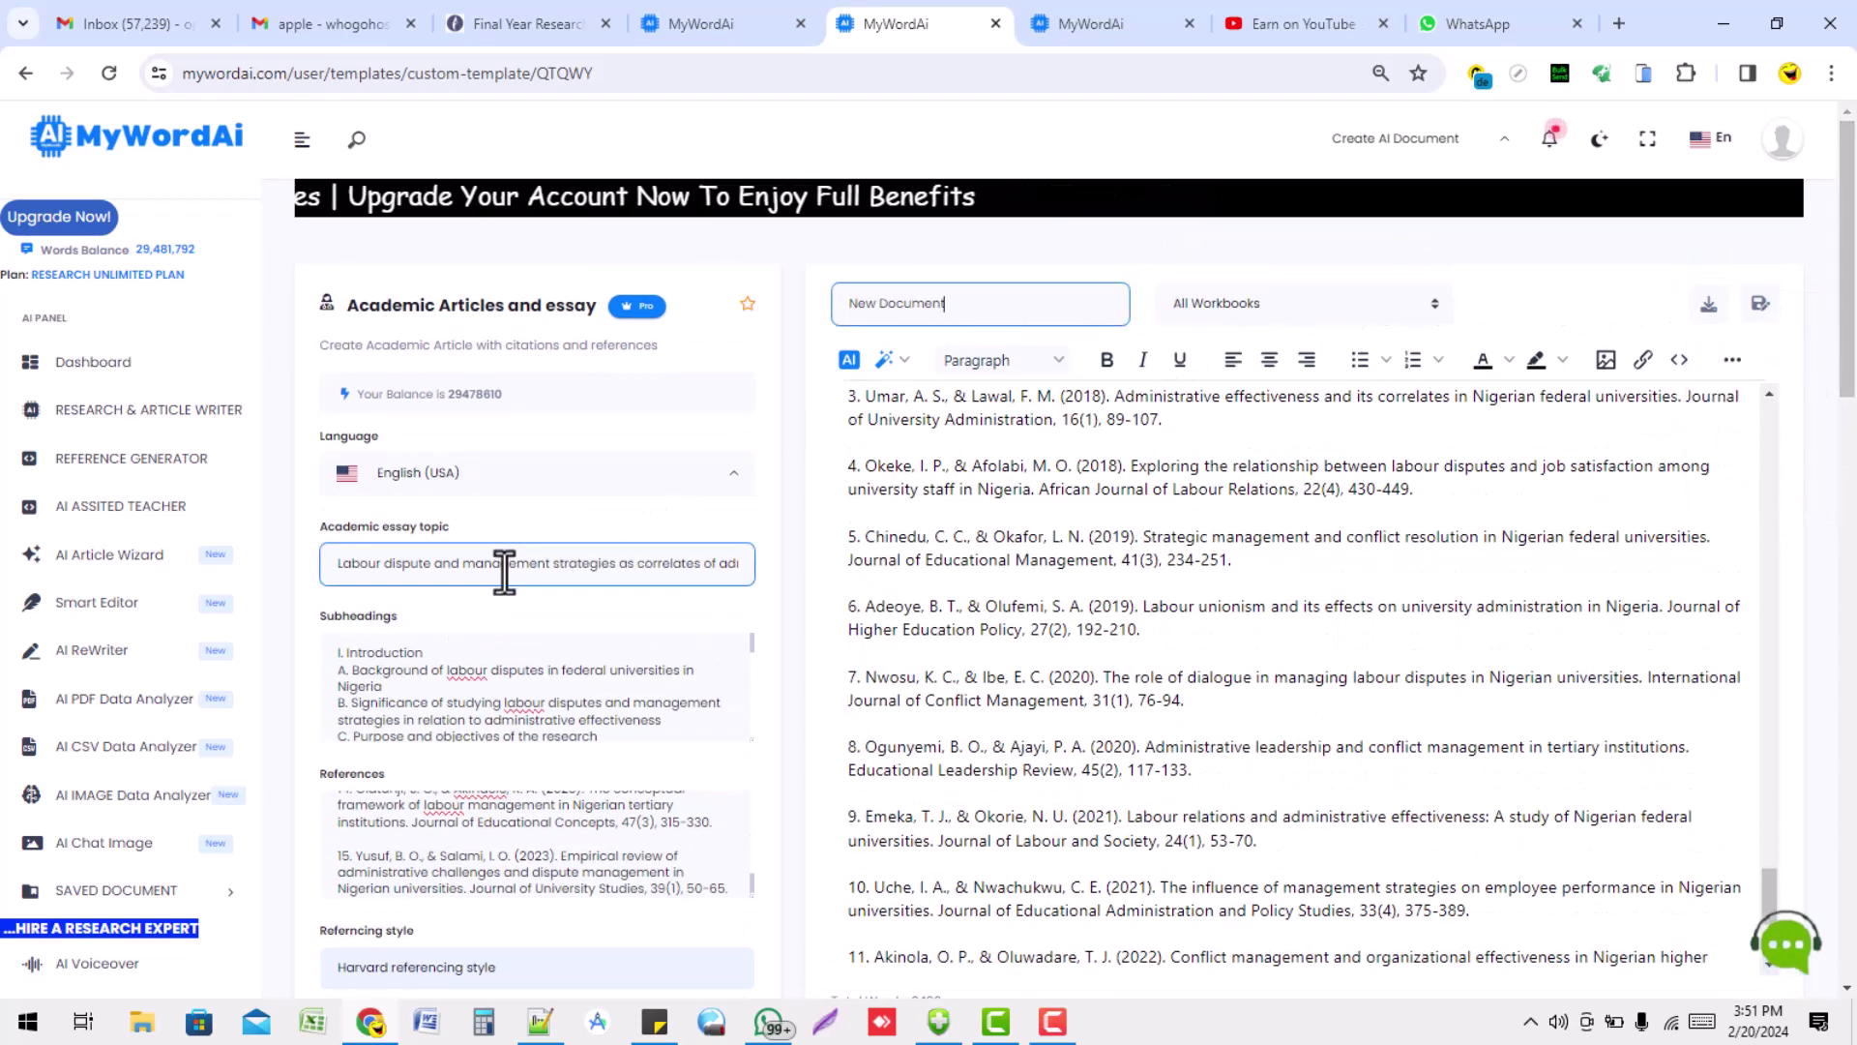
key("ctrl+a")
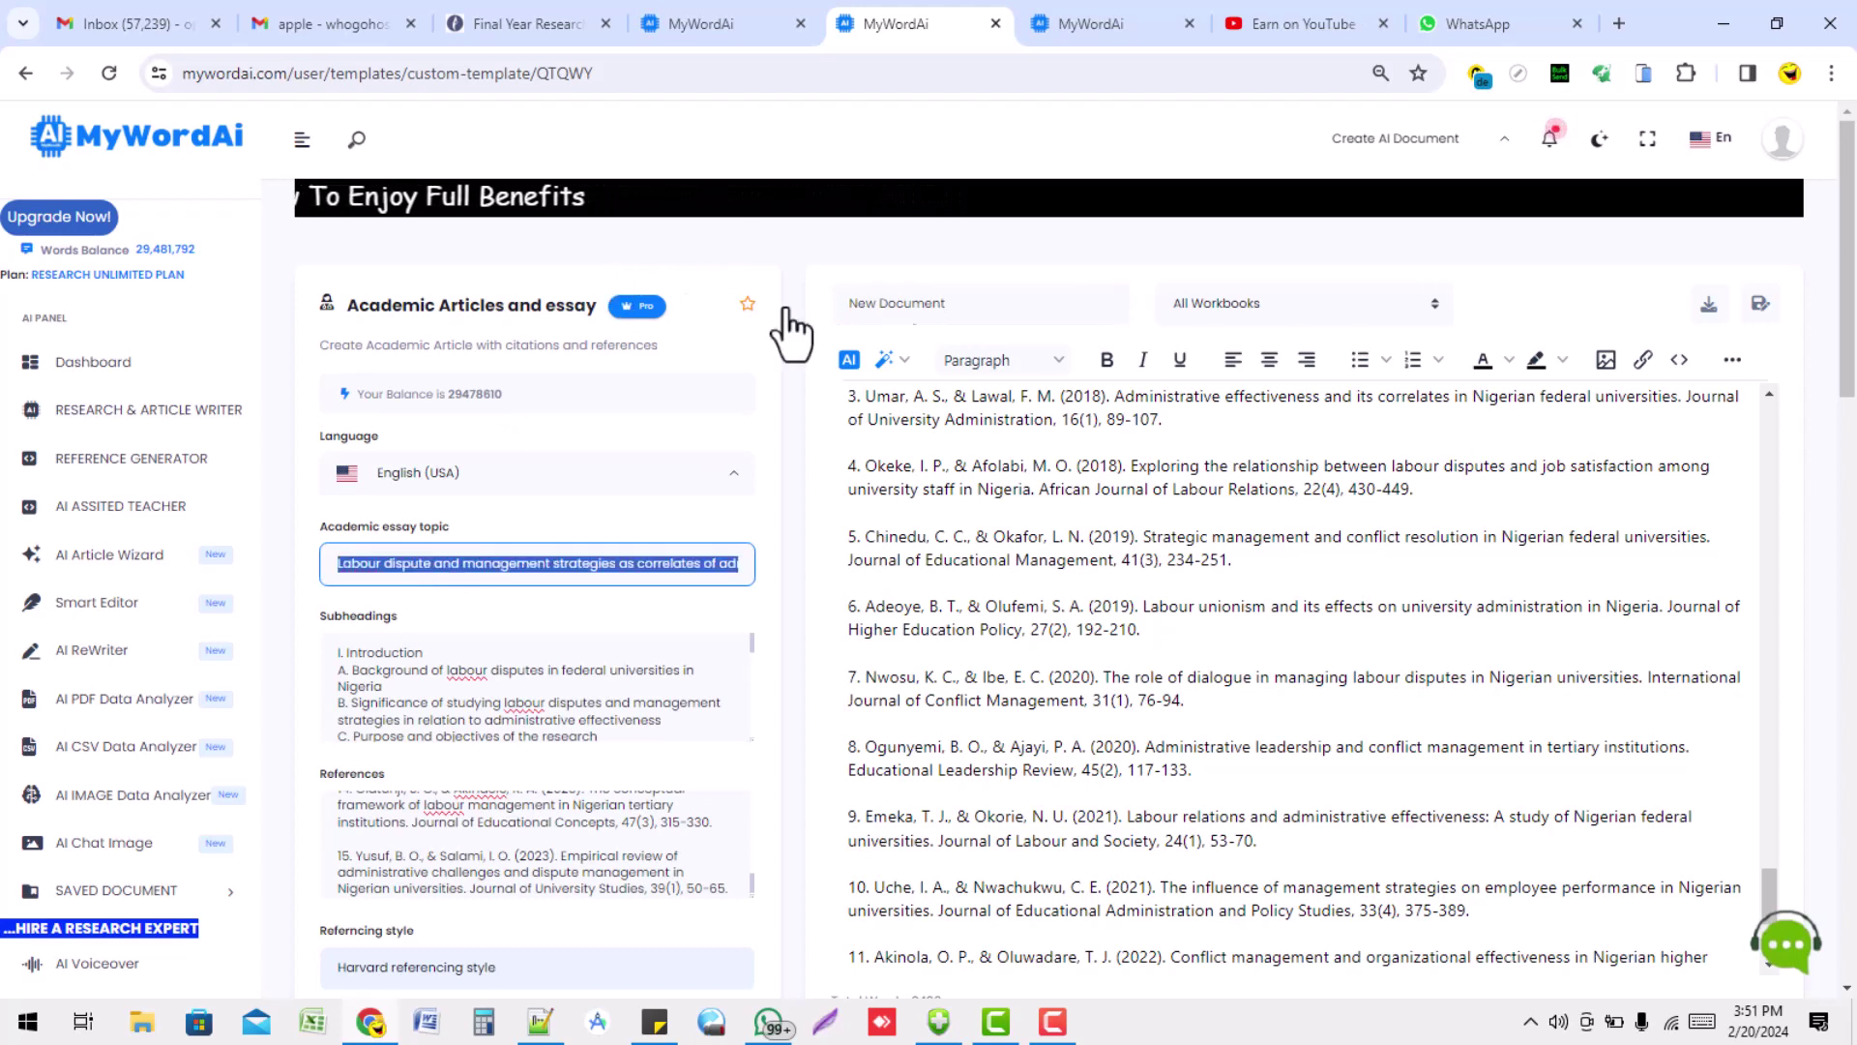
left_click(968, 307)
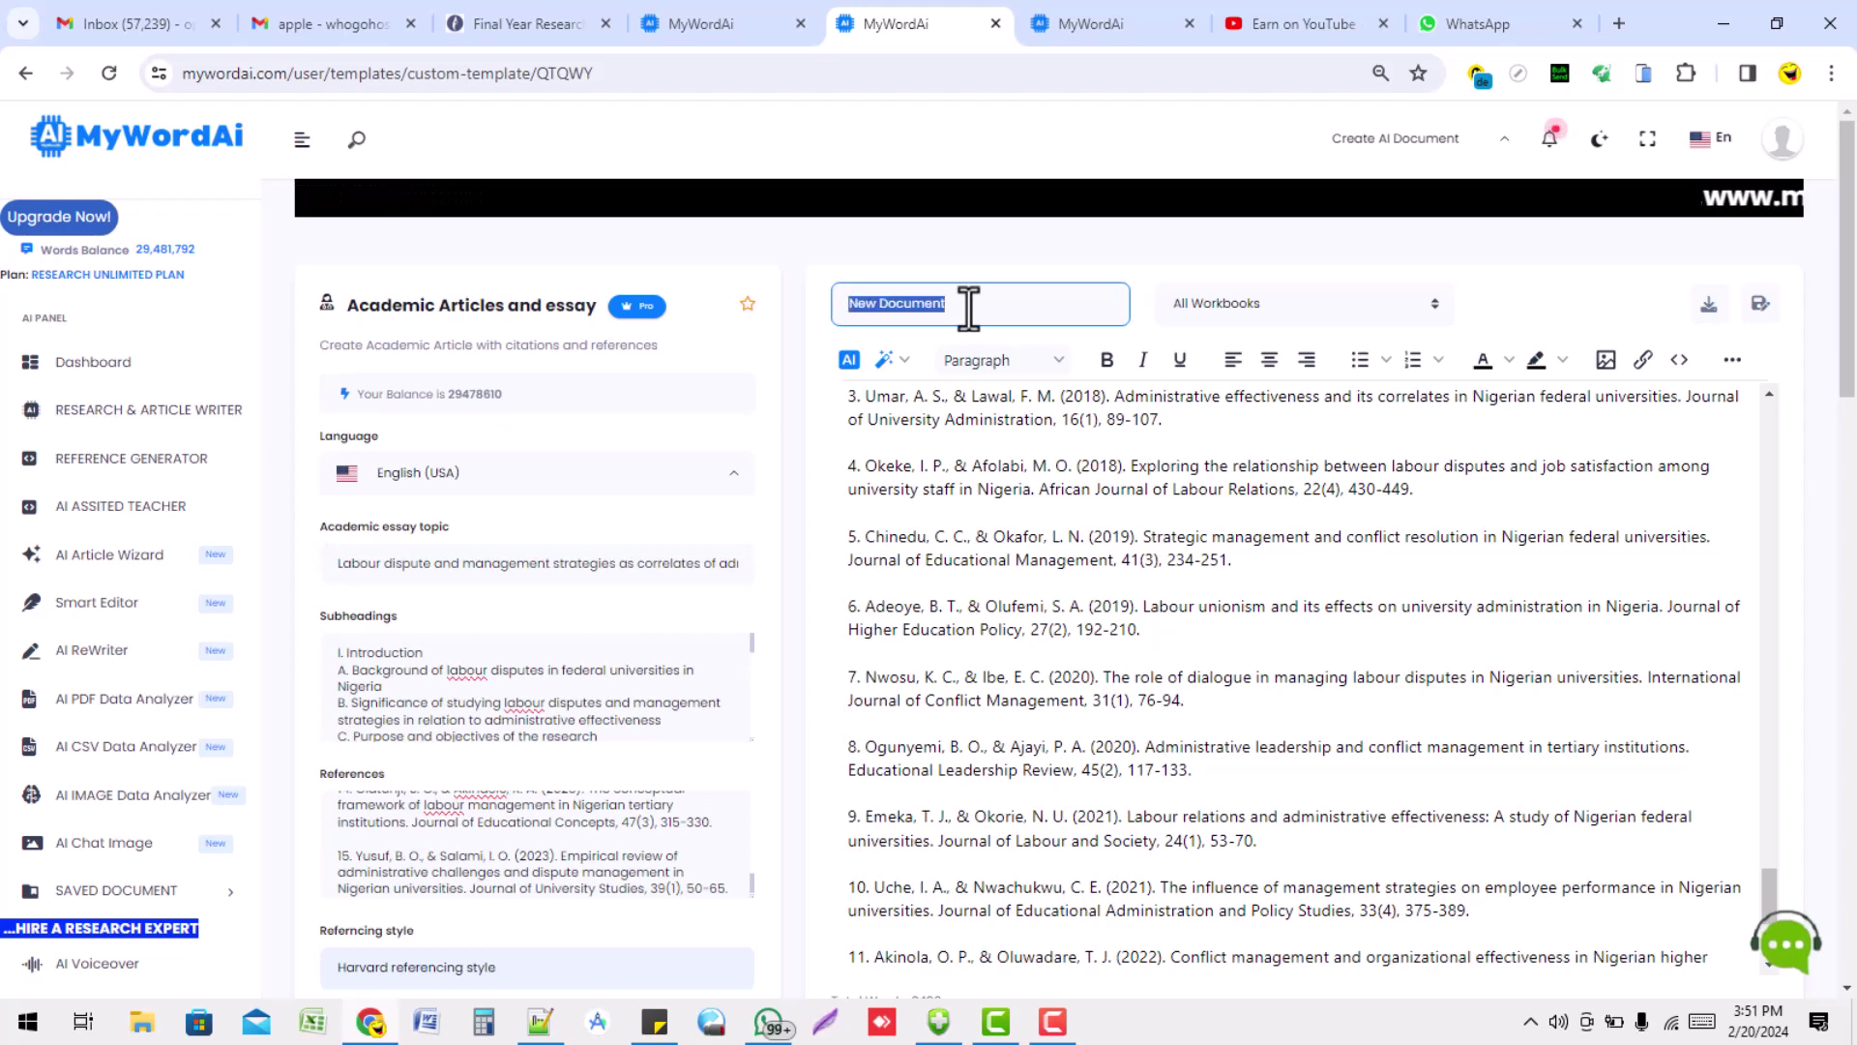
type("Labour dispute and management strategies as correlates of administrative effectiveness in federal universities in Nigeria")
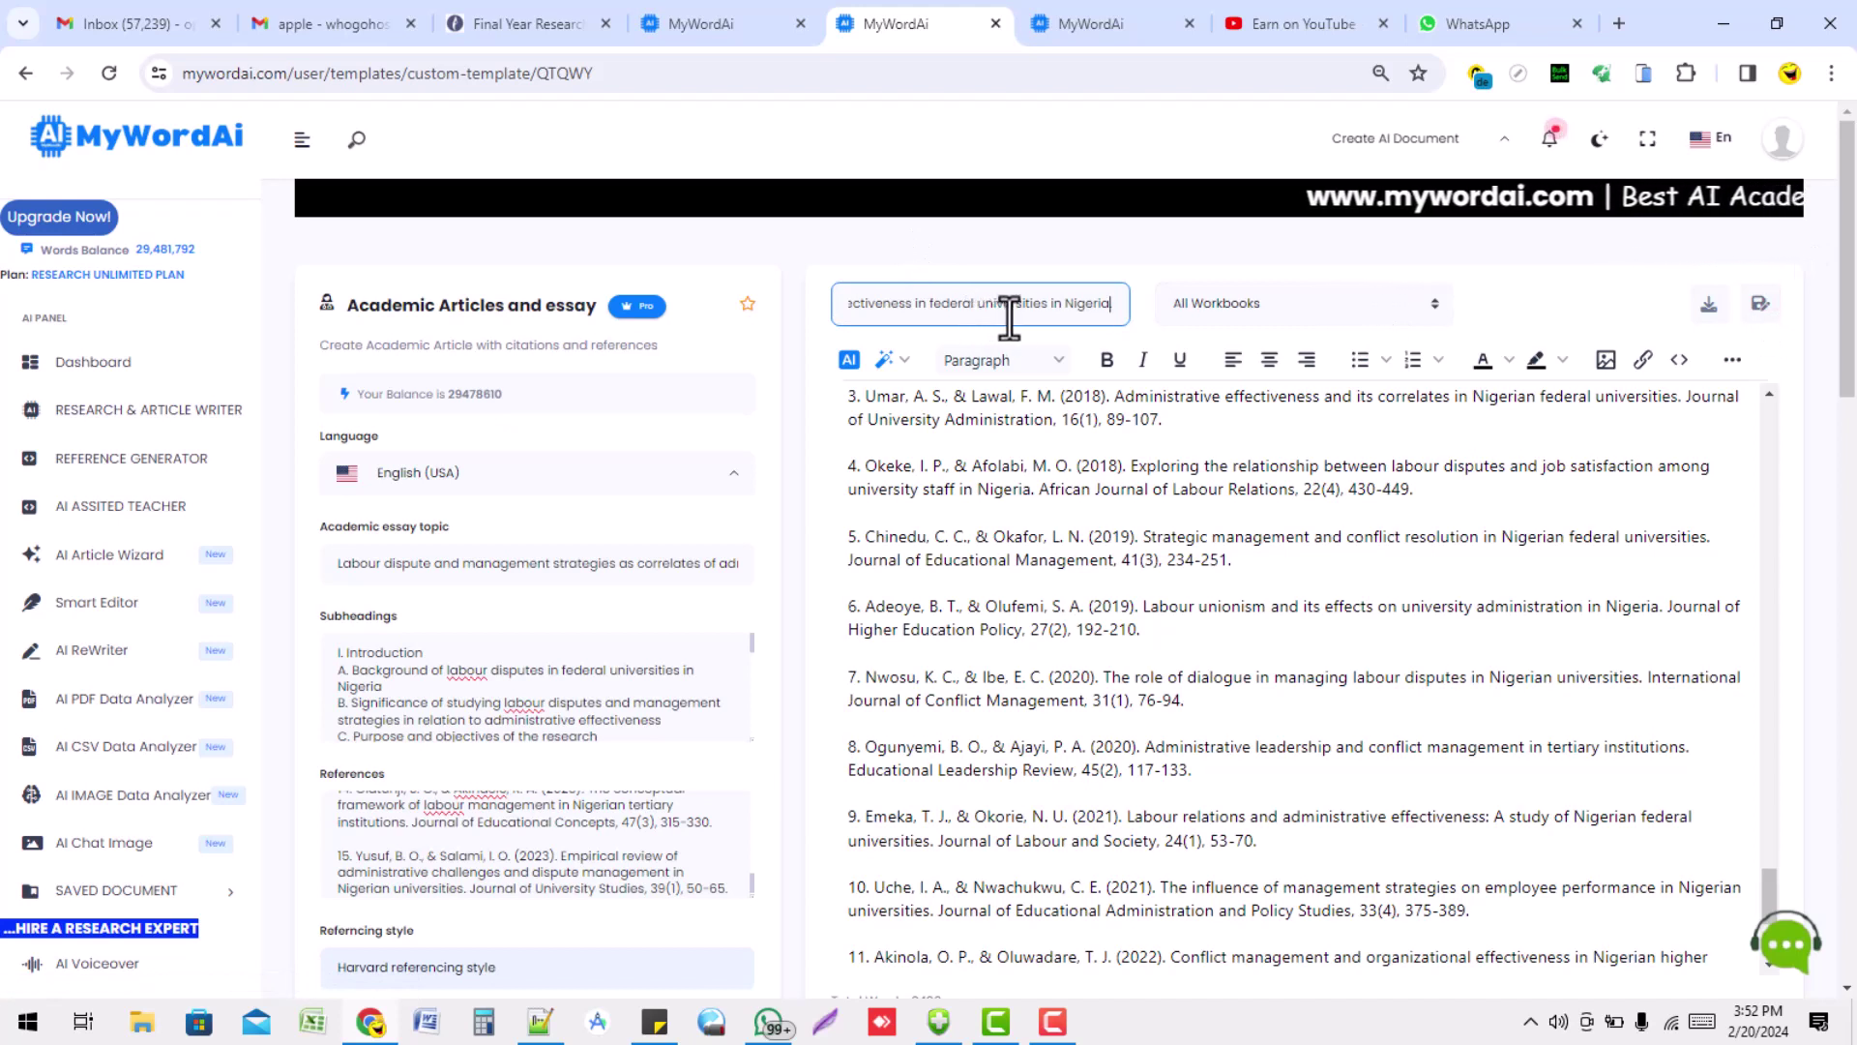
left_click(1760, 319)
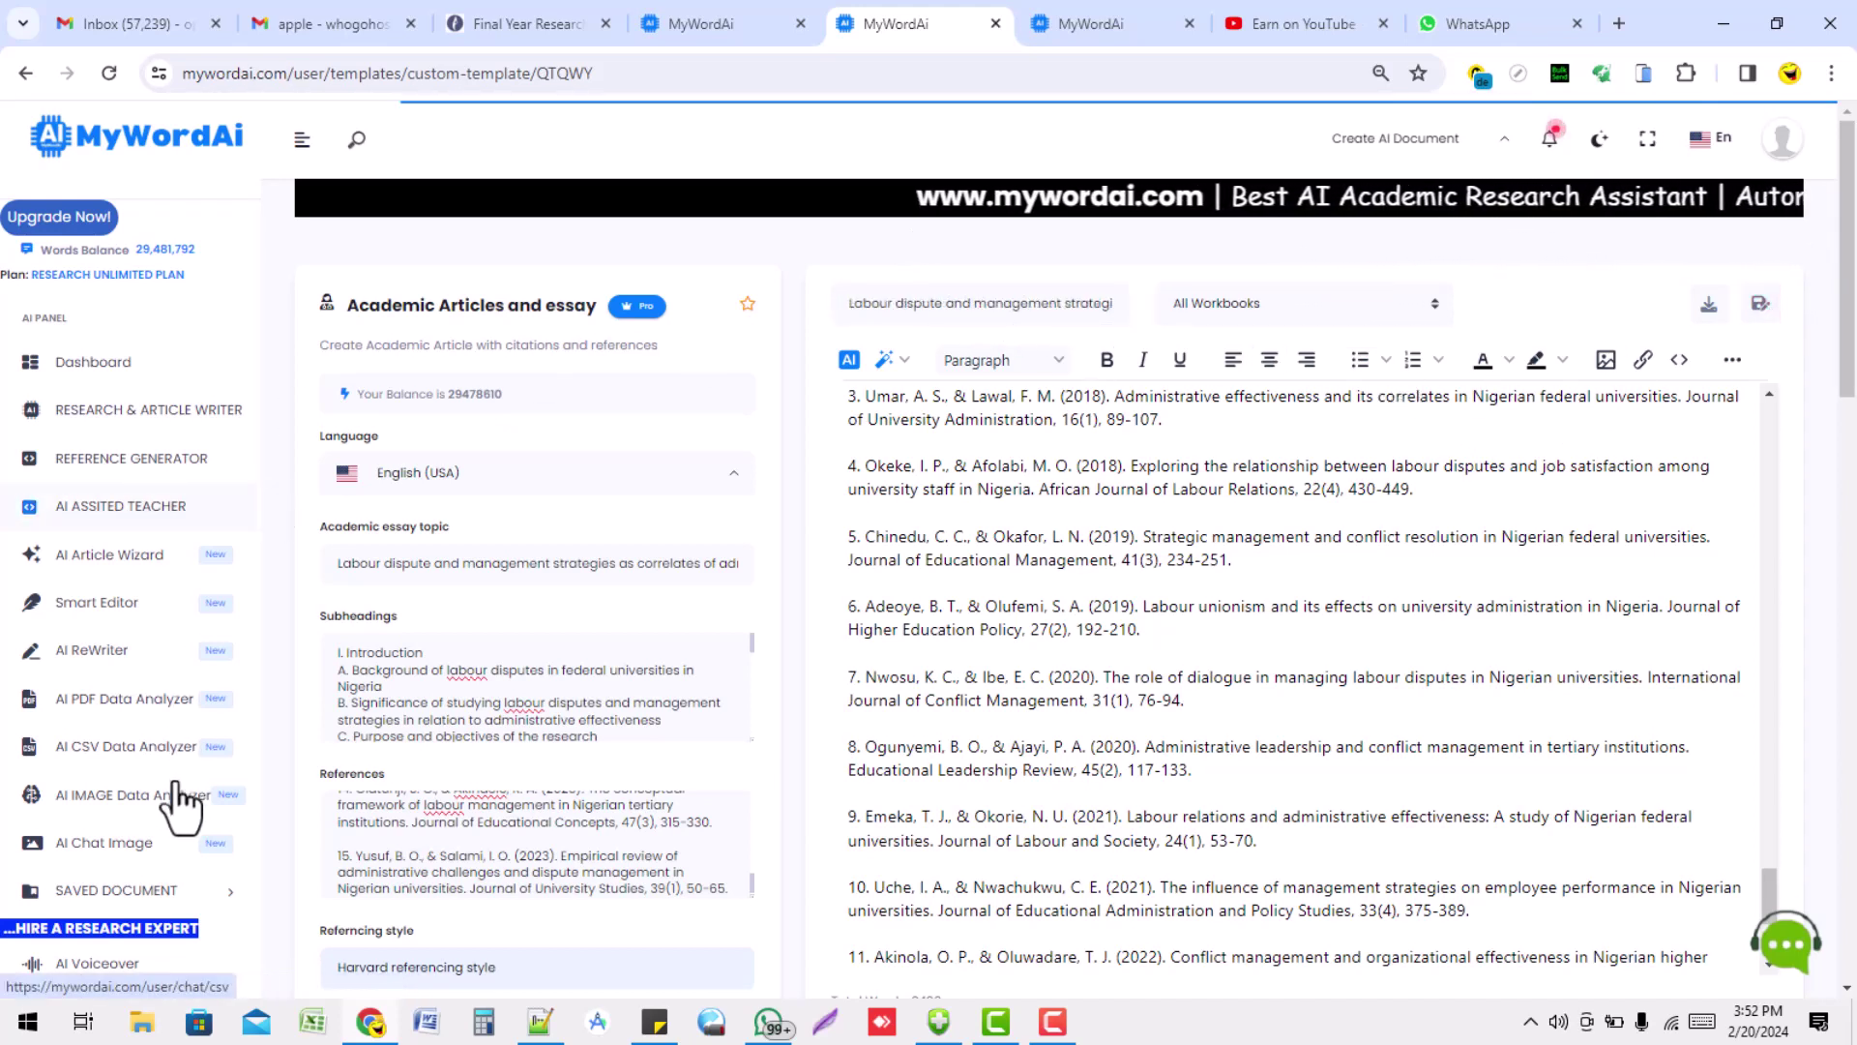
Expand SAVED DOCUMENT in the sidebar to show All Documents and All Images
left_click(123, 895)
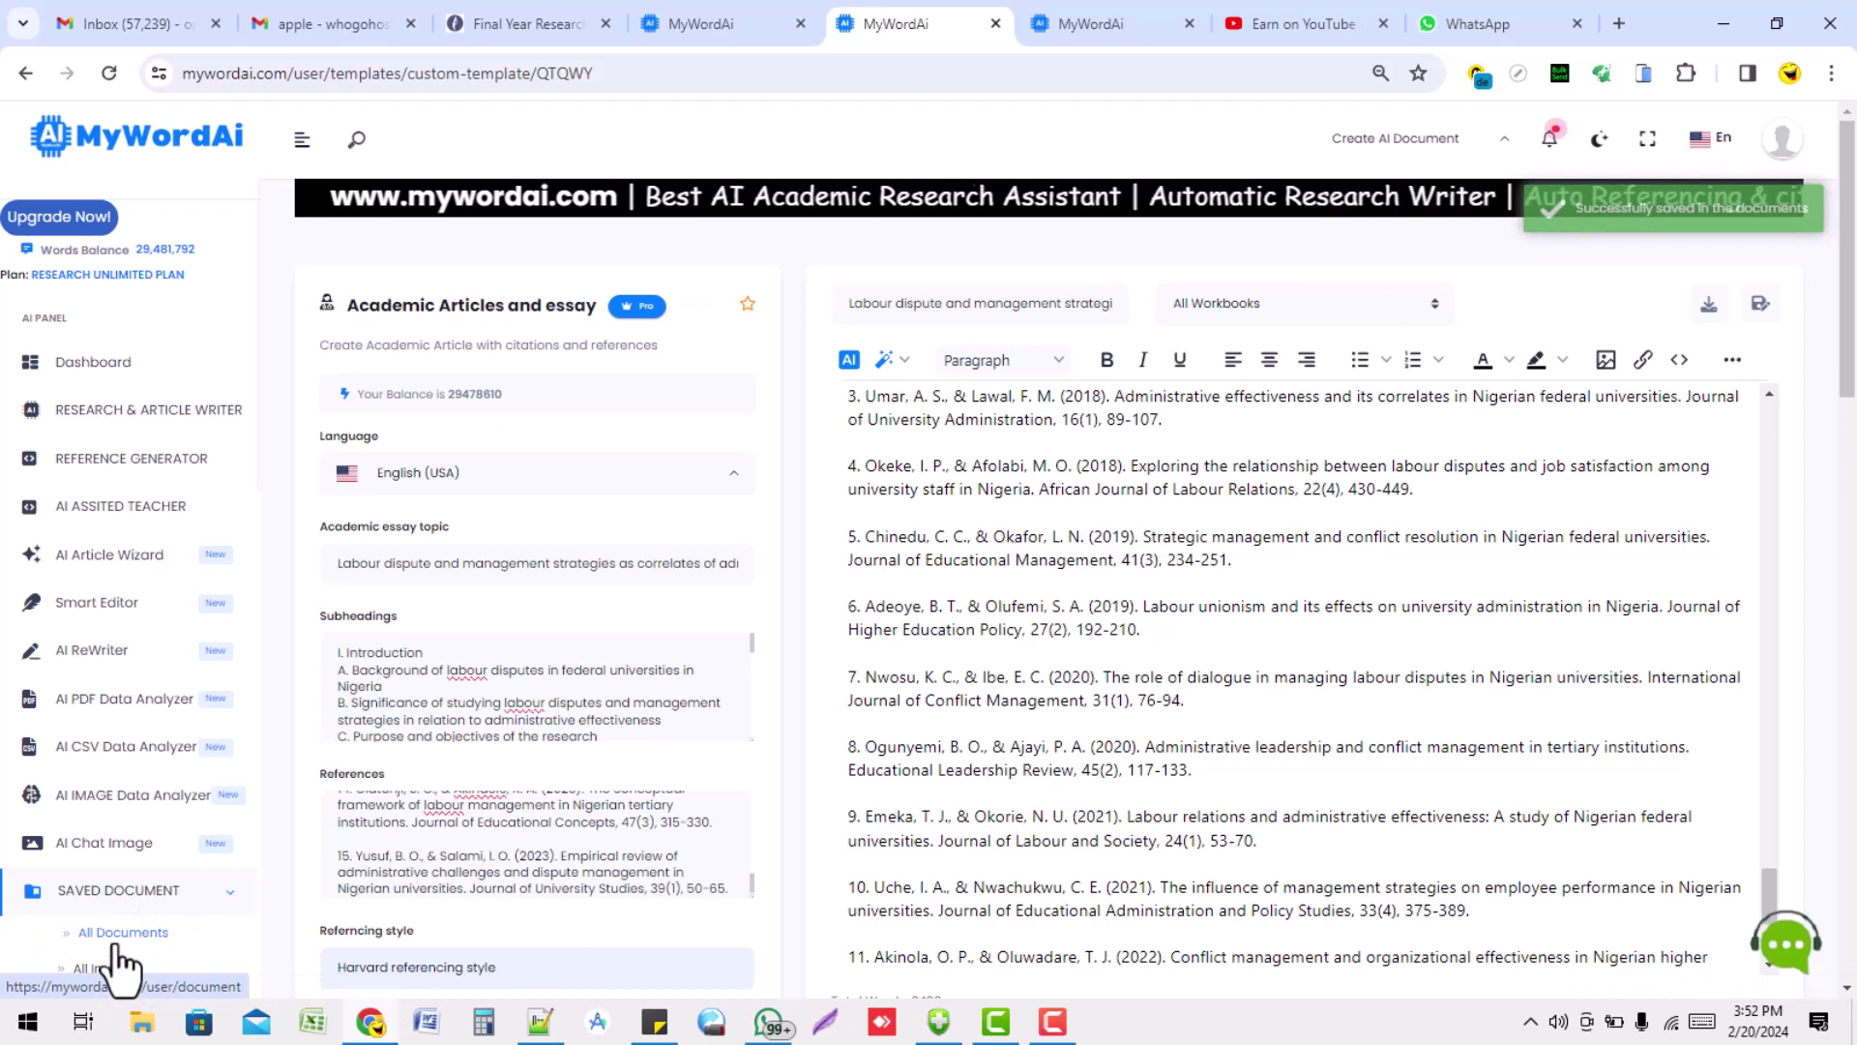